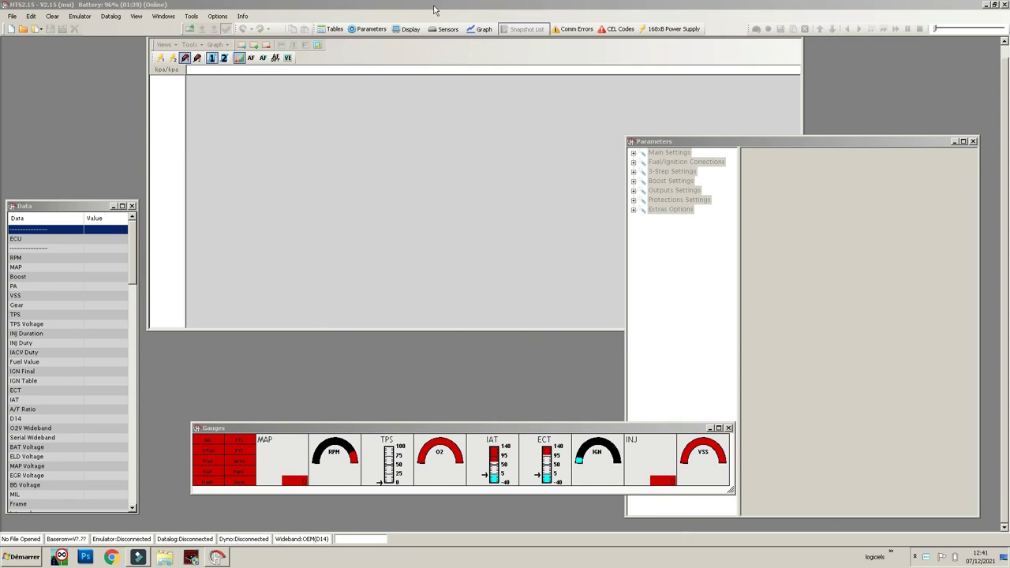
Open the Help/Support registration window and close it without filling anything in.
left_click(243, 15)
left_click(243, 15)
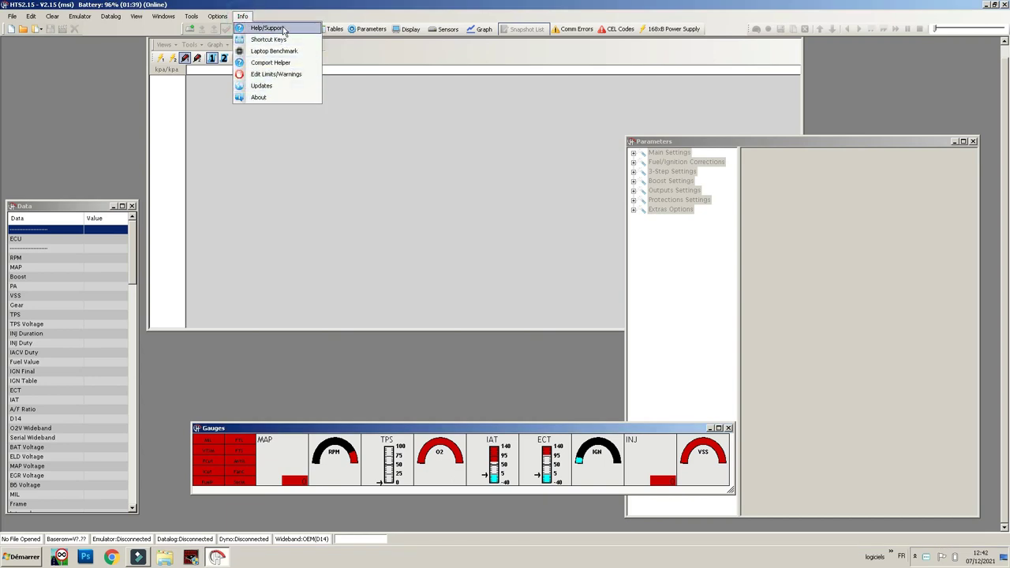
left_click(273, 28)
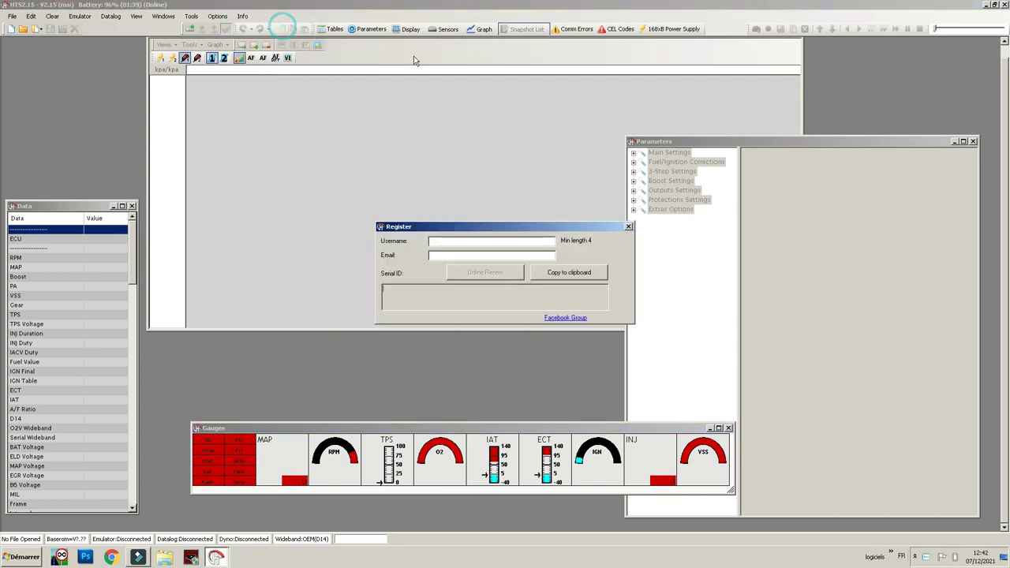
left_click(629, 228)
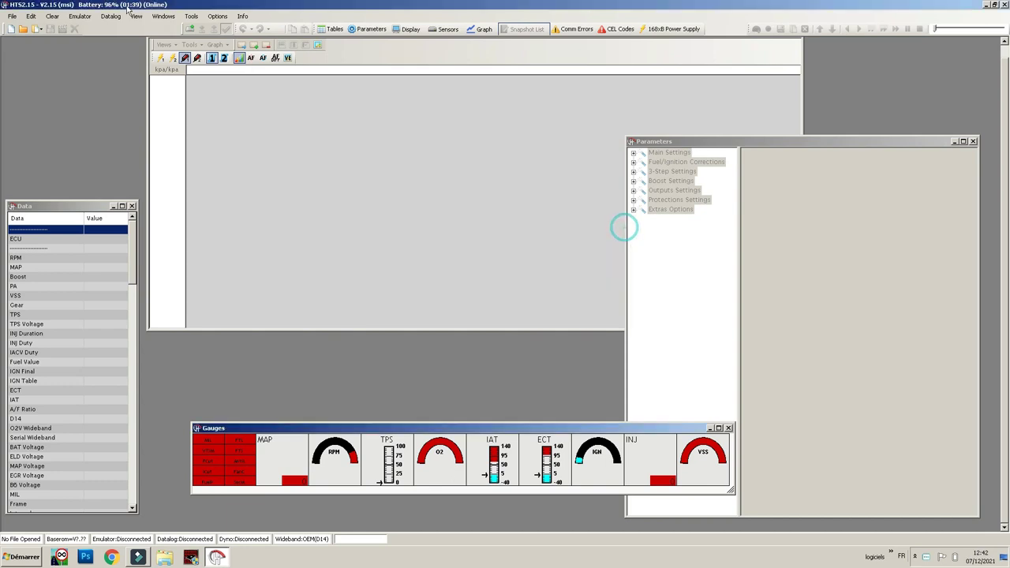
View the software's About information and close it.
left_click(243, 16)
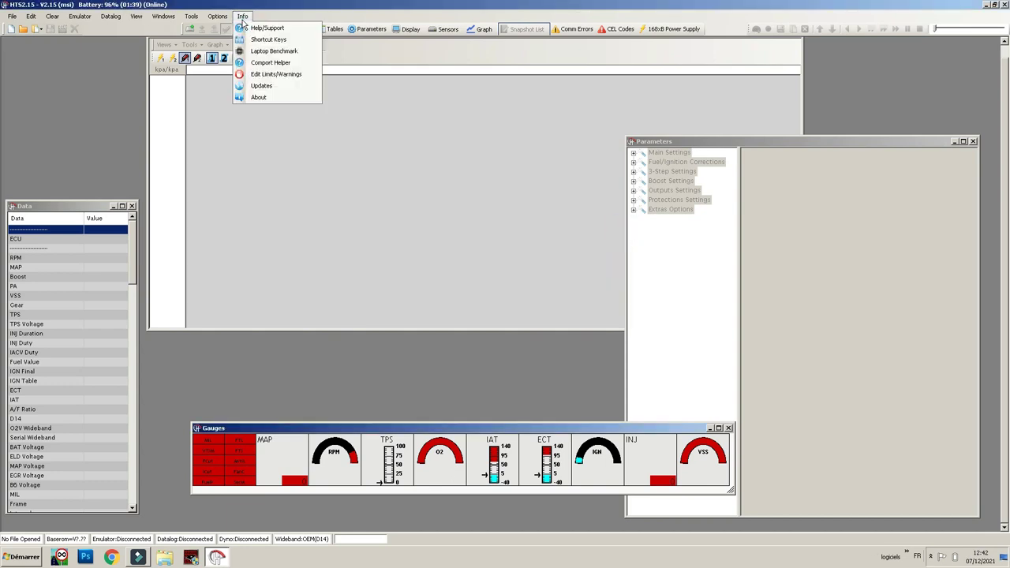
left_click(251, 96)
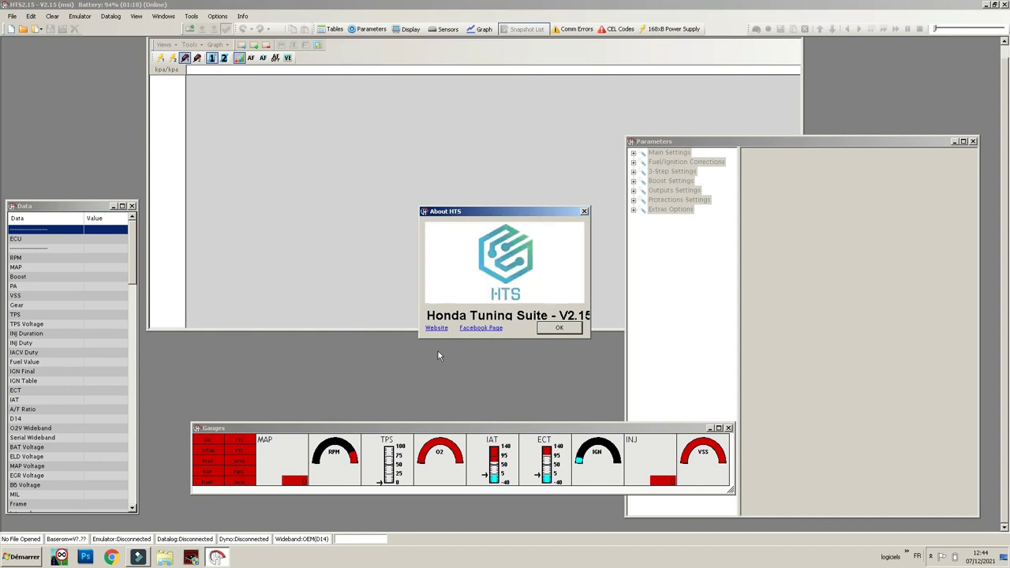
left_click(560, 330)
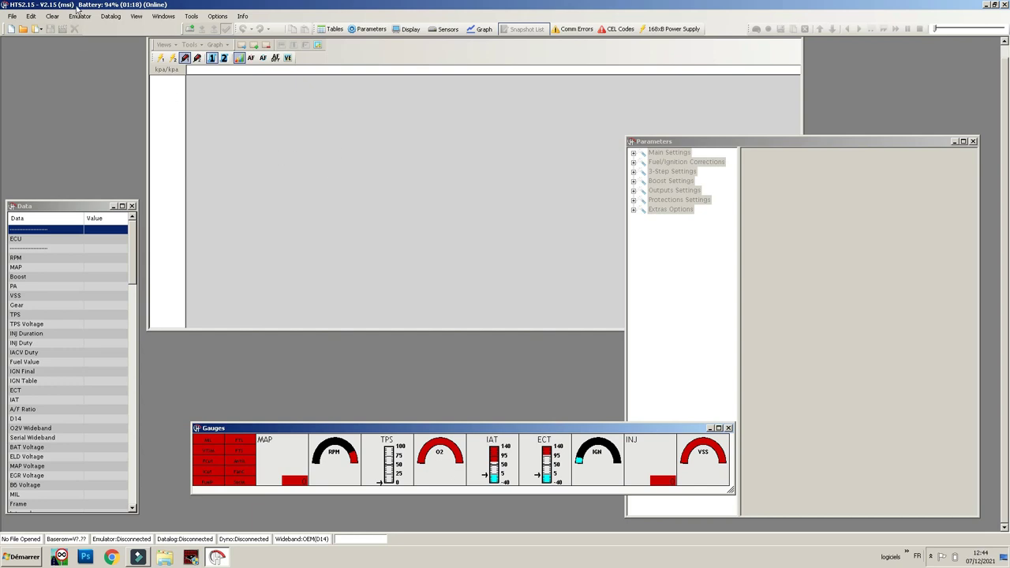
Rearrange the workspace by moving the Parameters window up and outward and the Gauges window lower, beside the Data window.
left_click_drag(698, 143, 735, 110)
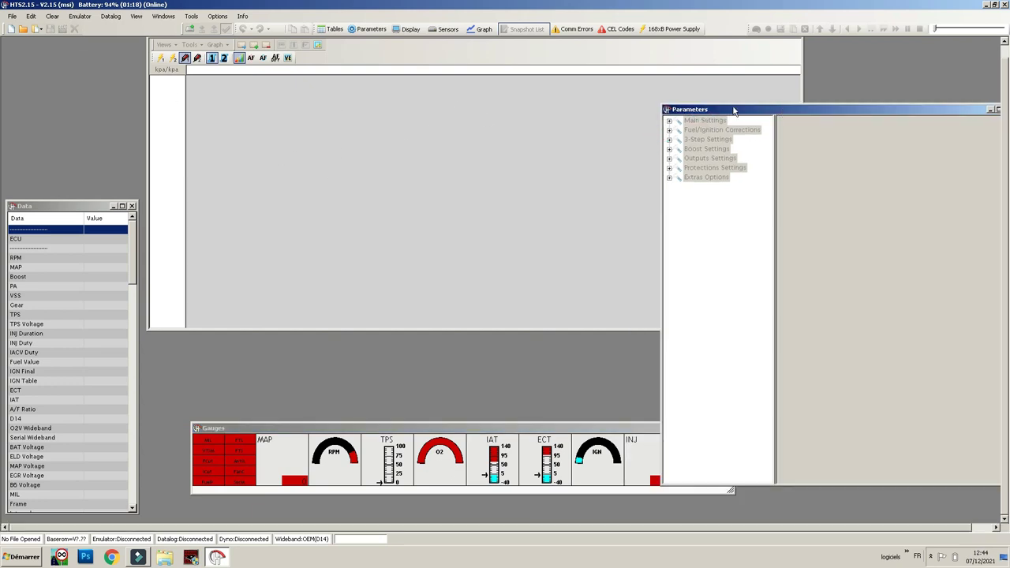
left_click(53, 205)
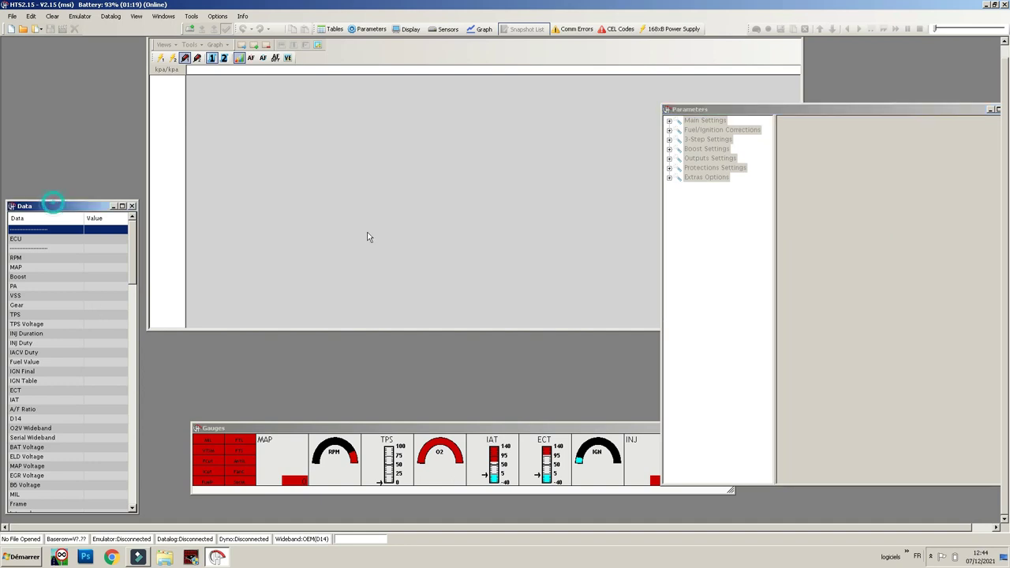
left_click(272, 431)
left_click_drag(272, 432, 237, 451)
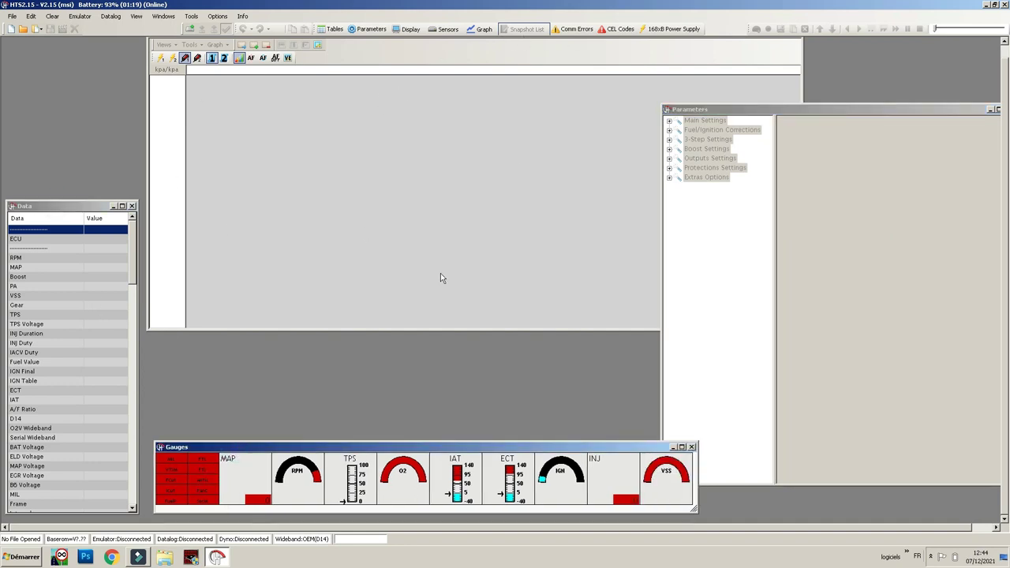
left_click(54, 212)
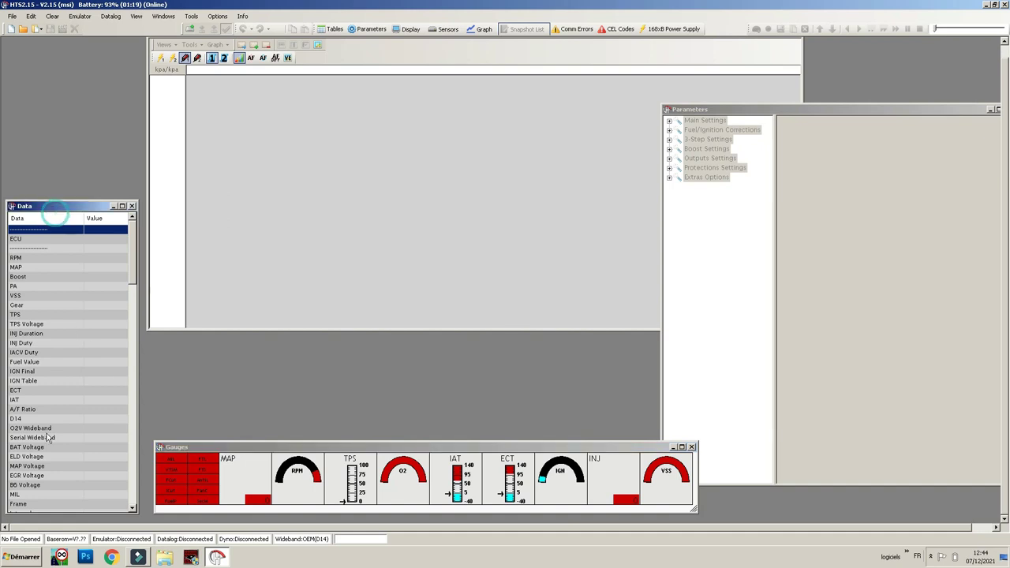
left_click(382, 449)
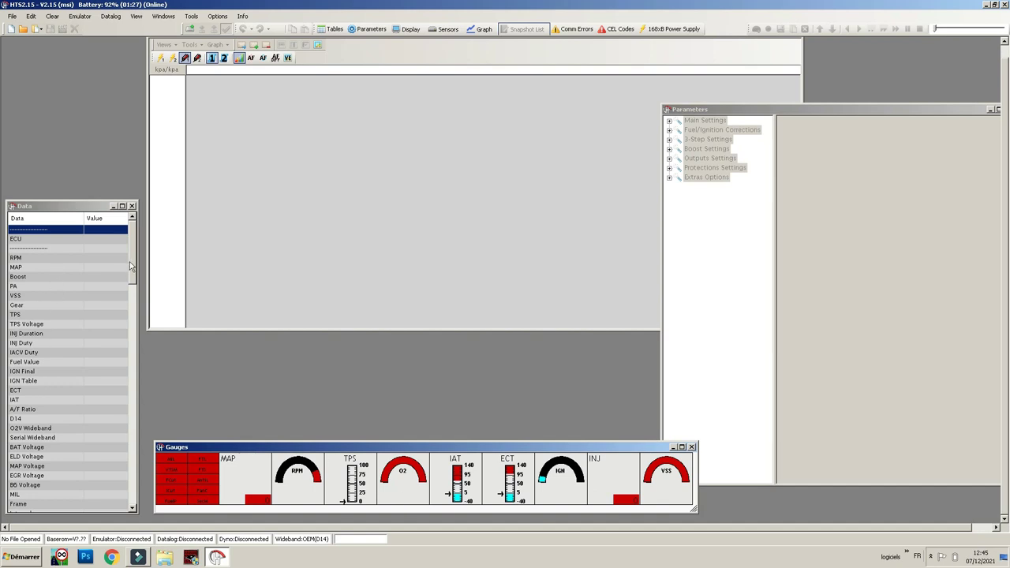
Look through the Data window's list of sensor readings, special features, inputs and injection/ignition corrections.
scroll(129, 266, "down", 15)
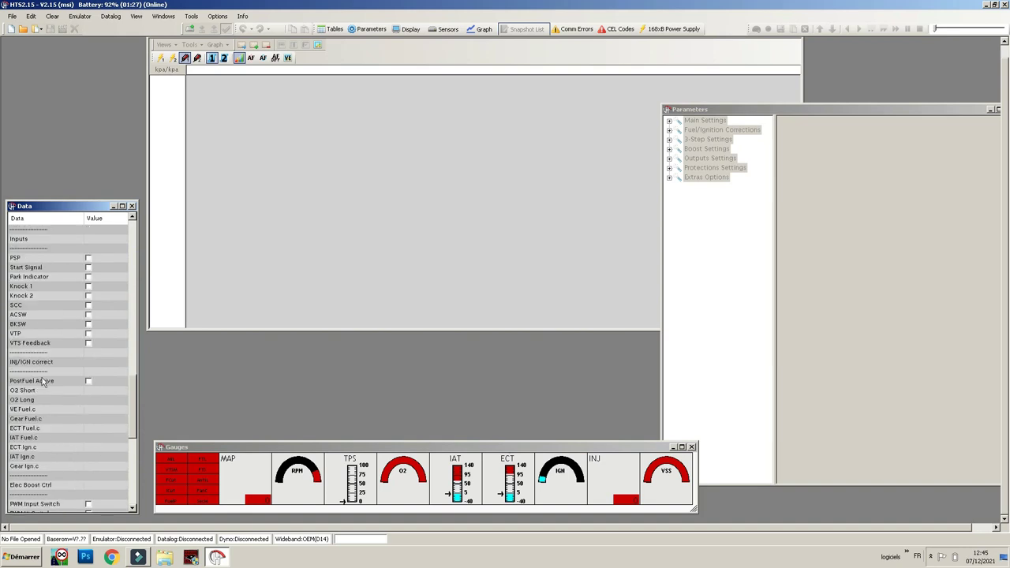
scroll(43, 385, "up", 12)
scroll(102, 340, "down", 4)
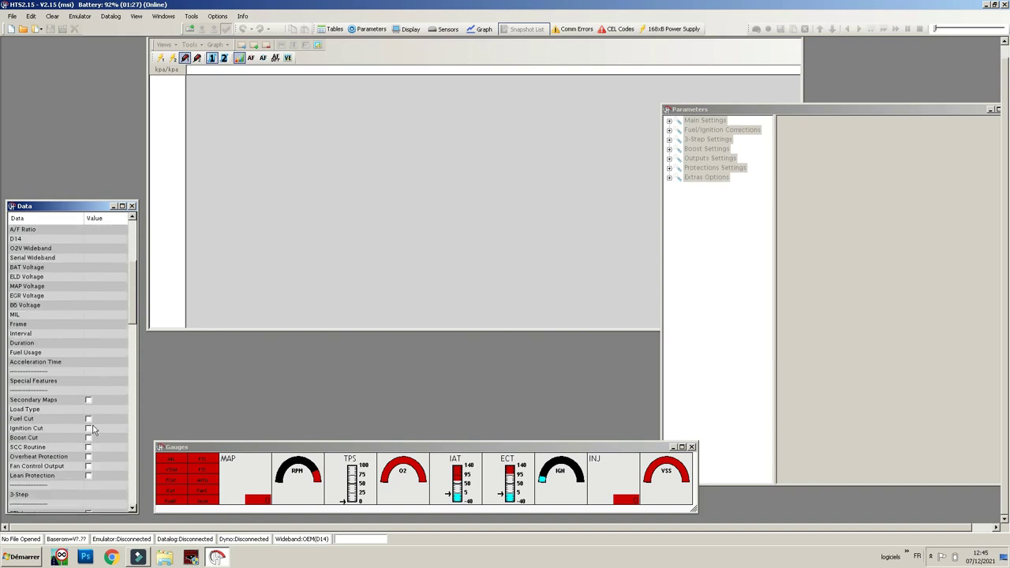
scroll(128, 306, "up", 6)
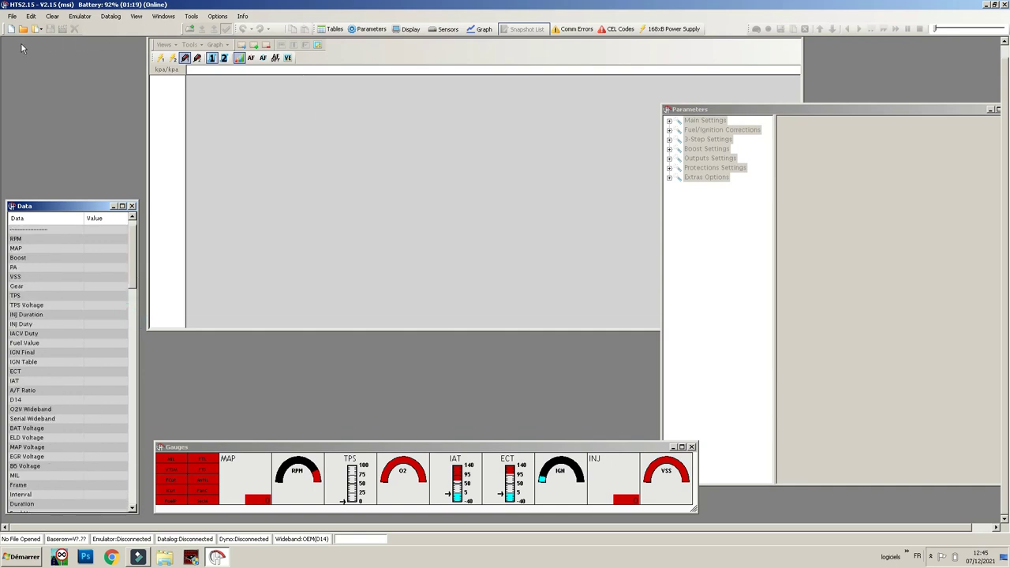
left_click(12, 16)
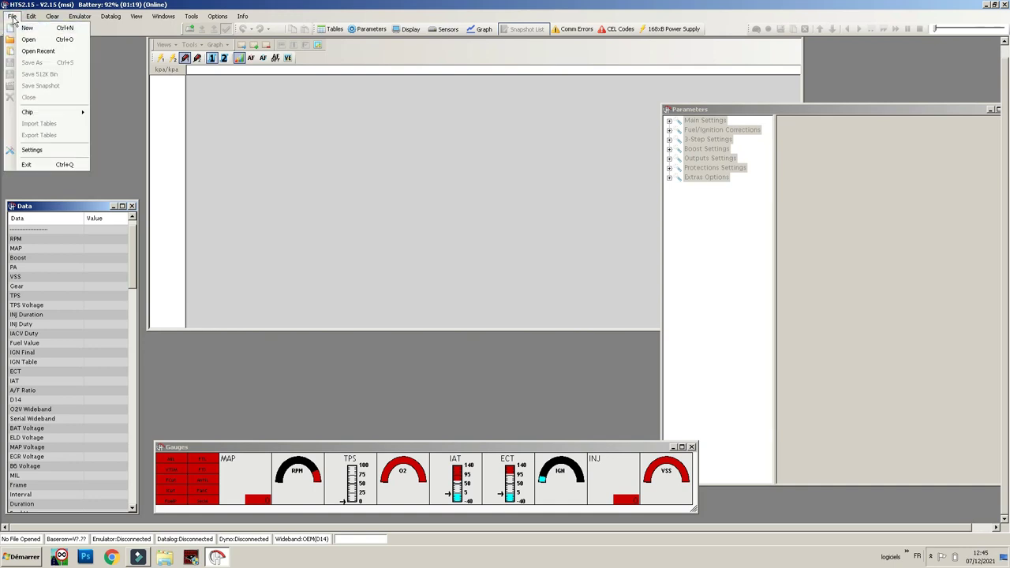
mouse_move(34, 18)
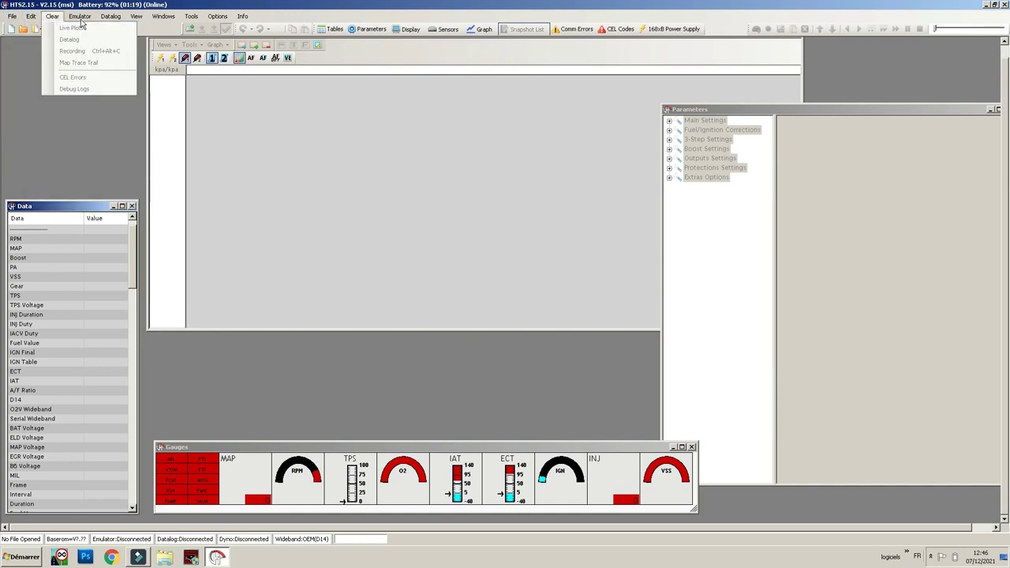
mouse_move(239, 19)
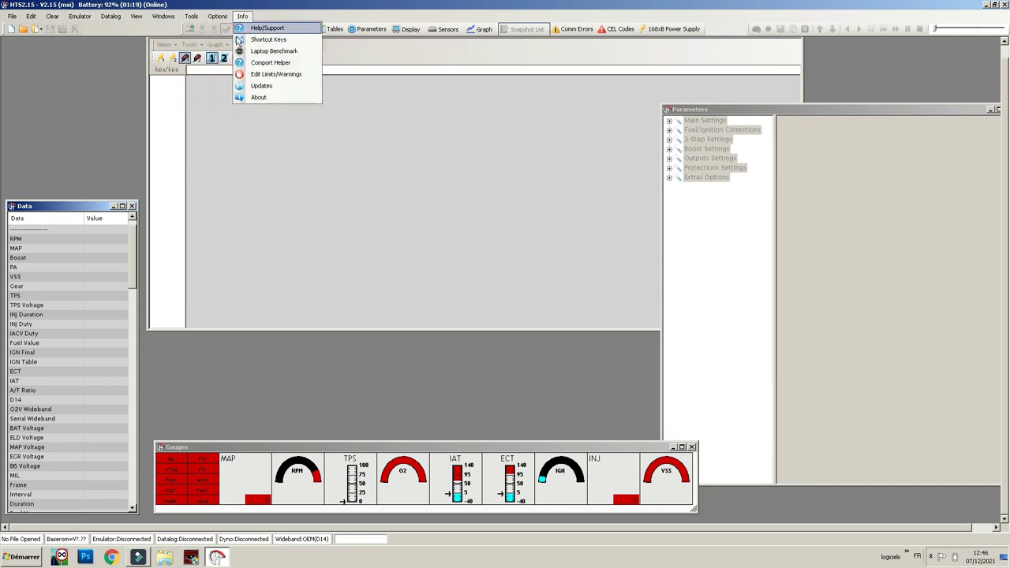
mouse_move(187, 18)
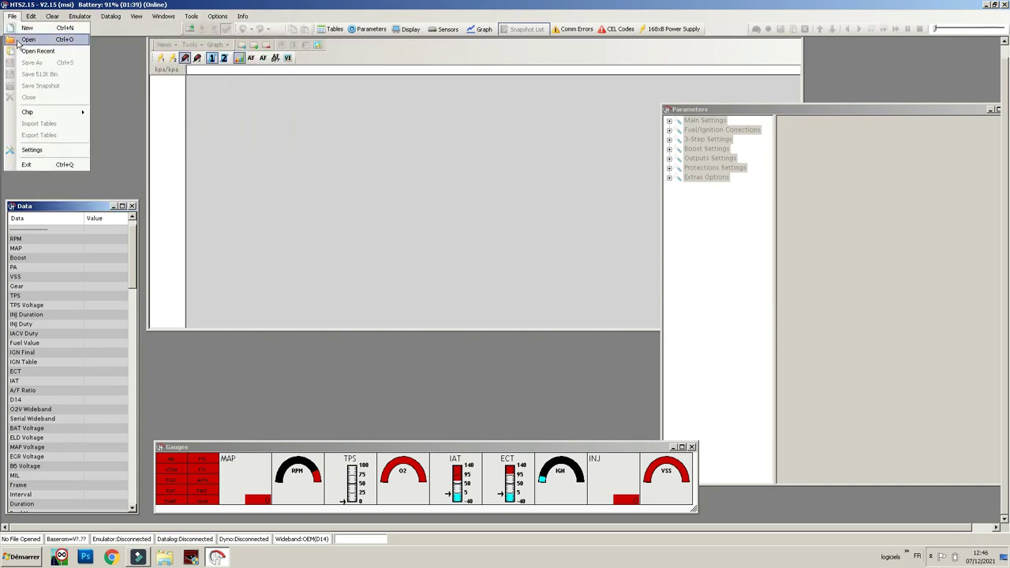
Start a new basemap for an OBD1 ECU using baserom version V1.15, Honda Tuning Suite Main Baserom.
left_click(27, 28)
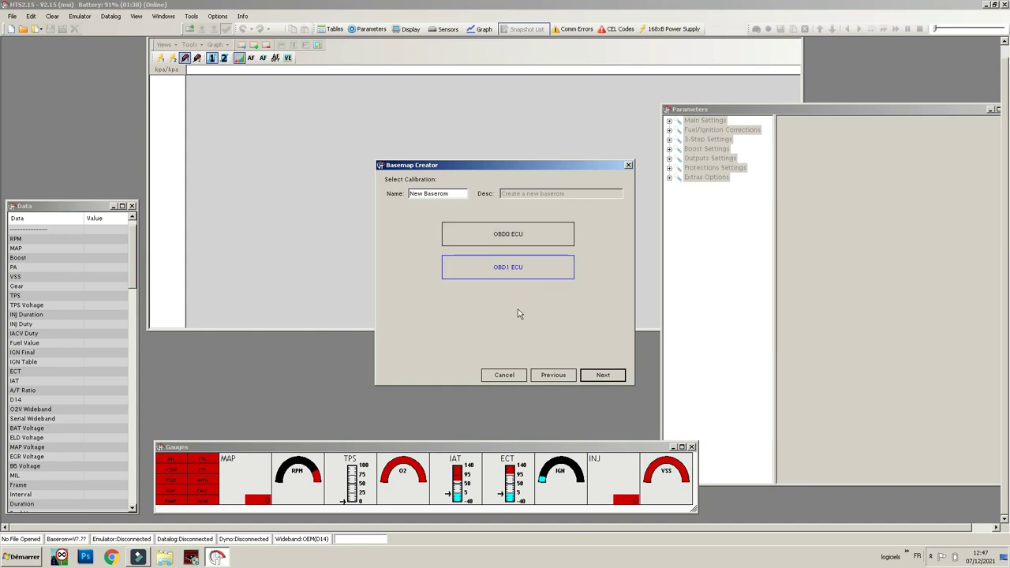
left_click(521, 273)
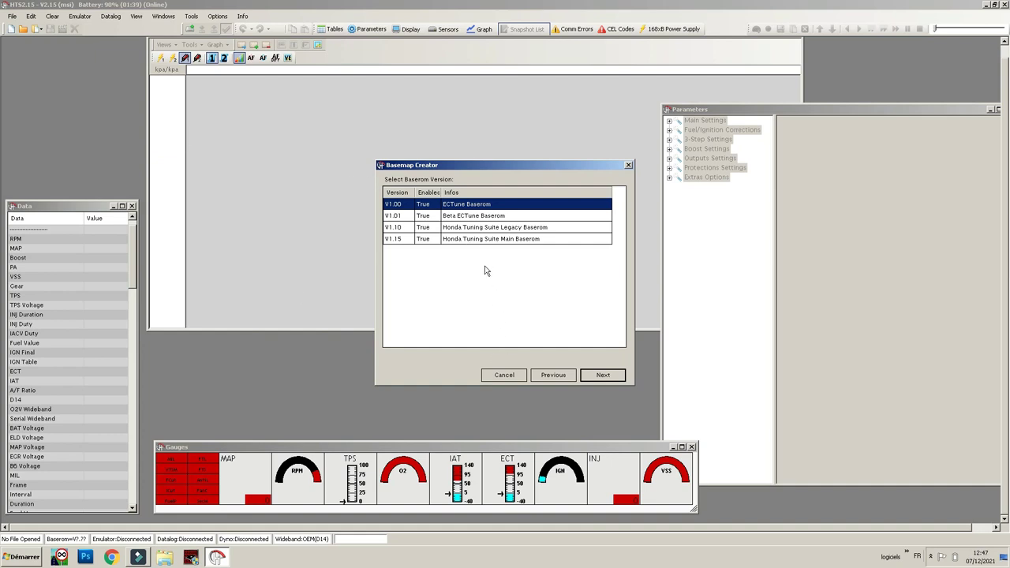
left_click(459, 215)
left_click(465, 204)
left_click(469, 215)
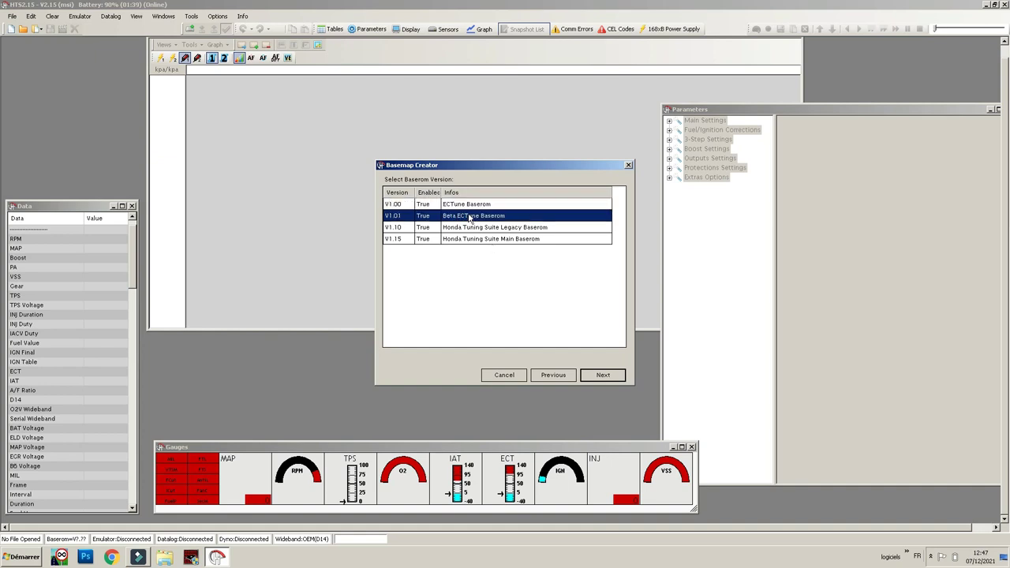
left_click(455, 240)
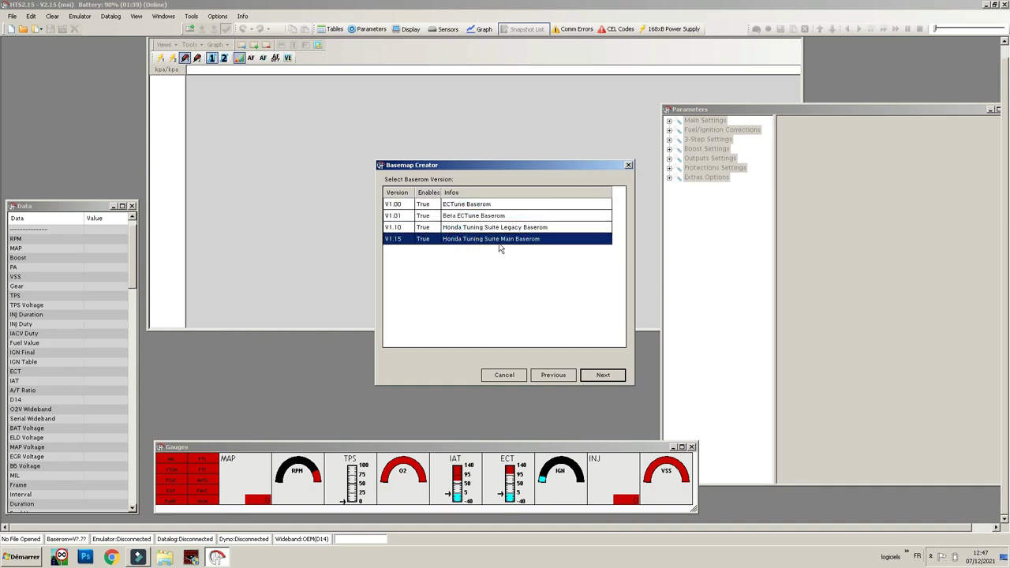
left_click(603, 377)
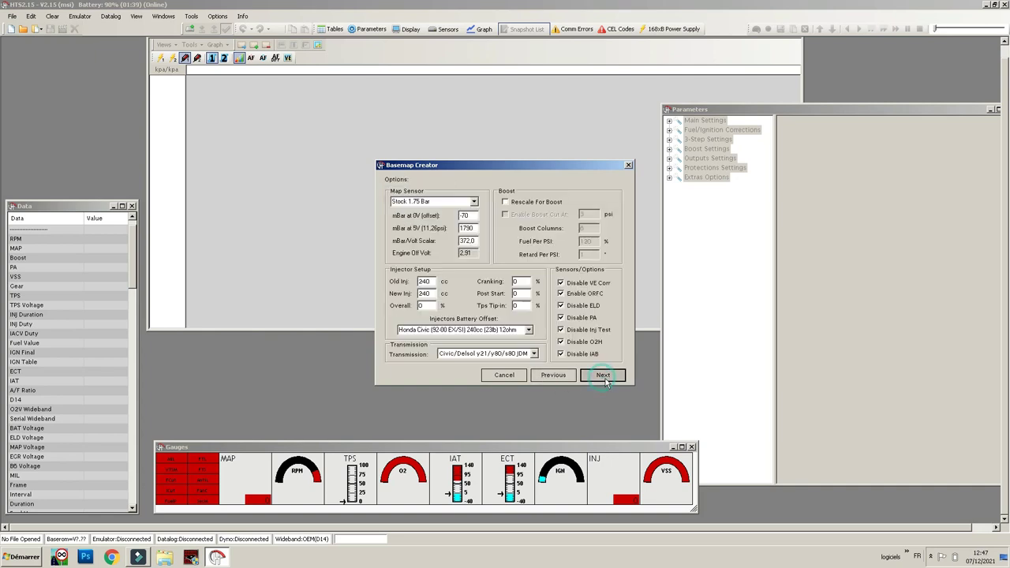
Review the list of available map sensor presets without changing the selection.
left_click(475, 203)
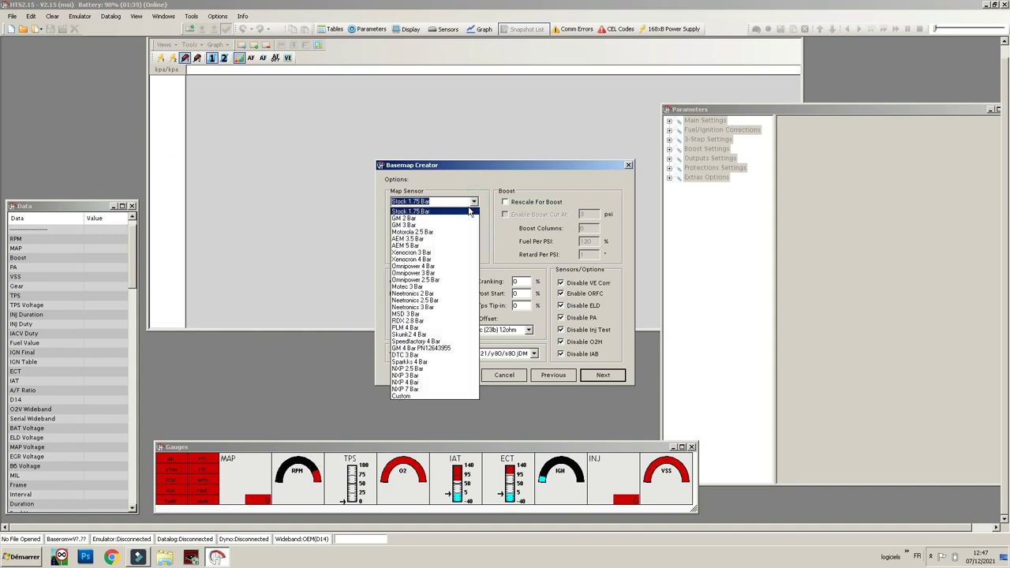
left_click(454, 191)
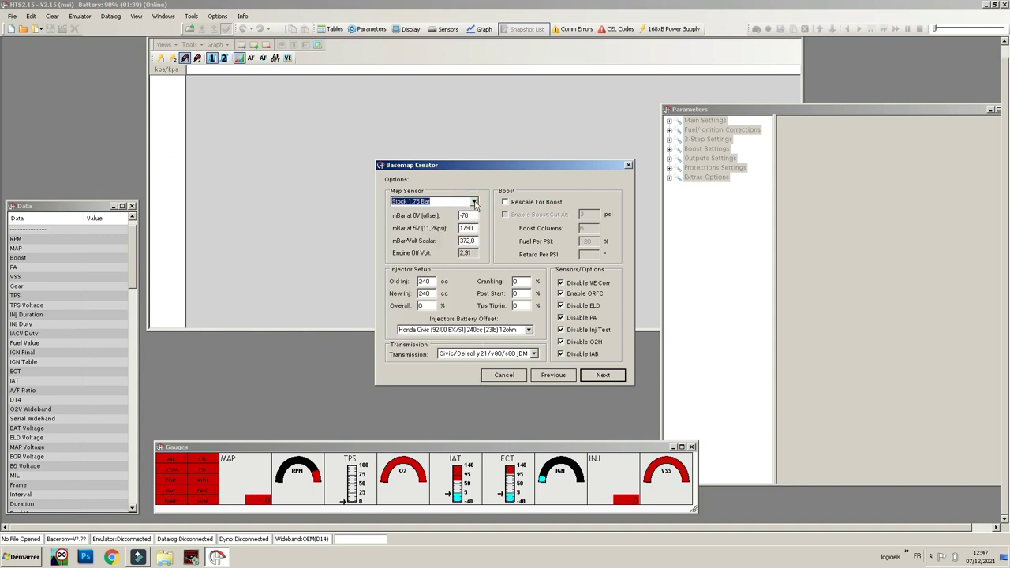
left_click(474, 202)
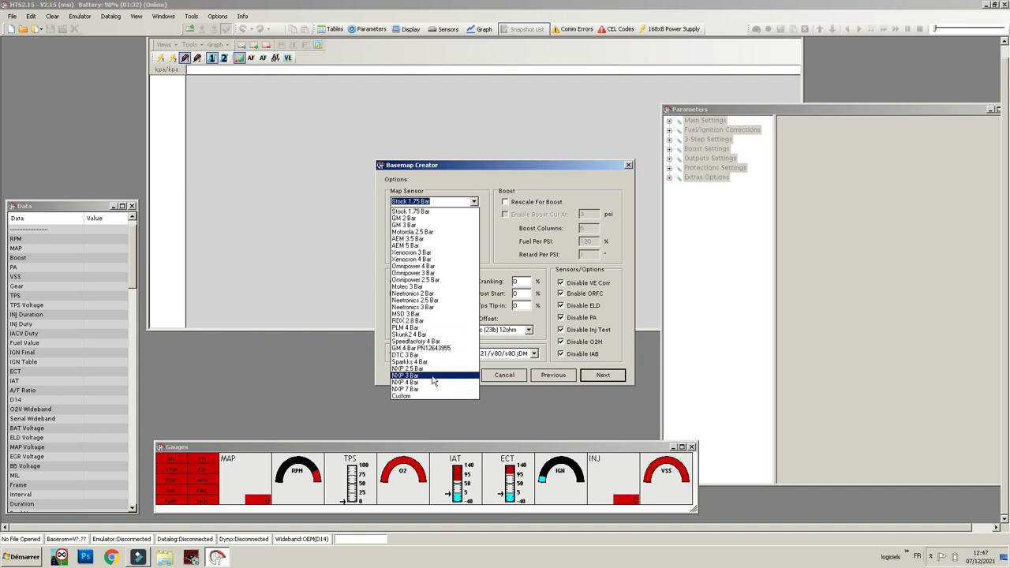
left_click(510, 190)
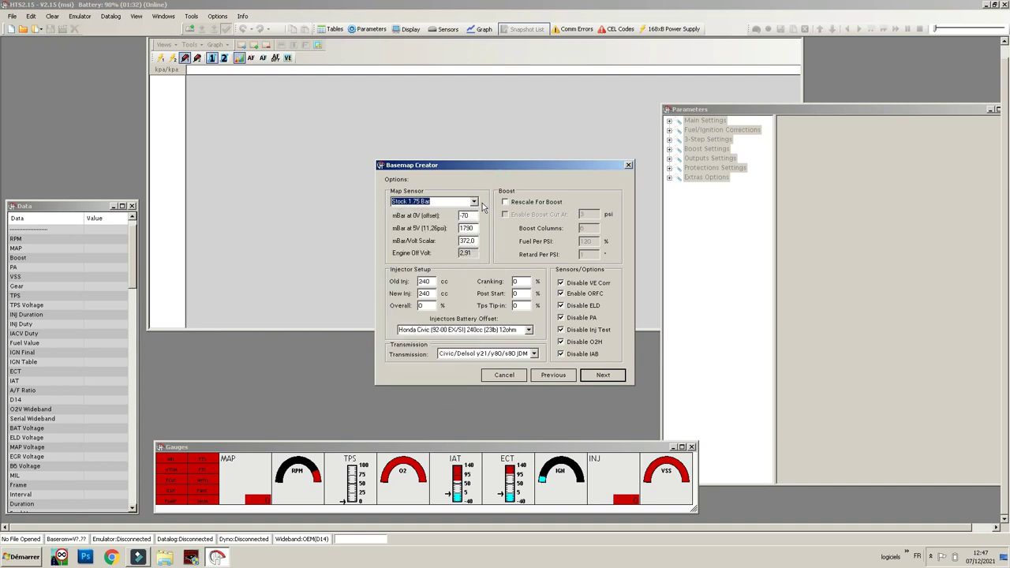
Try the Xenocron 4 Bar and Neetronics 2.5 Bar map sensor presets and return to Stock 1.75 Bar.
left_click(473, 200)
left_click(445, 261)
left_click(476, 202)
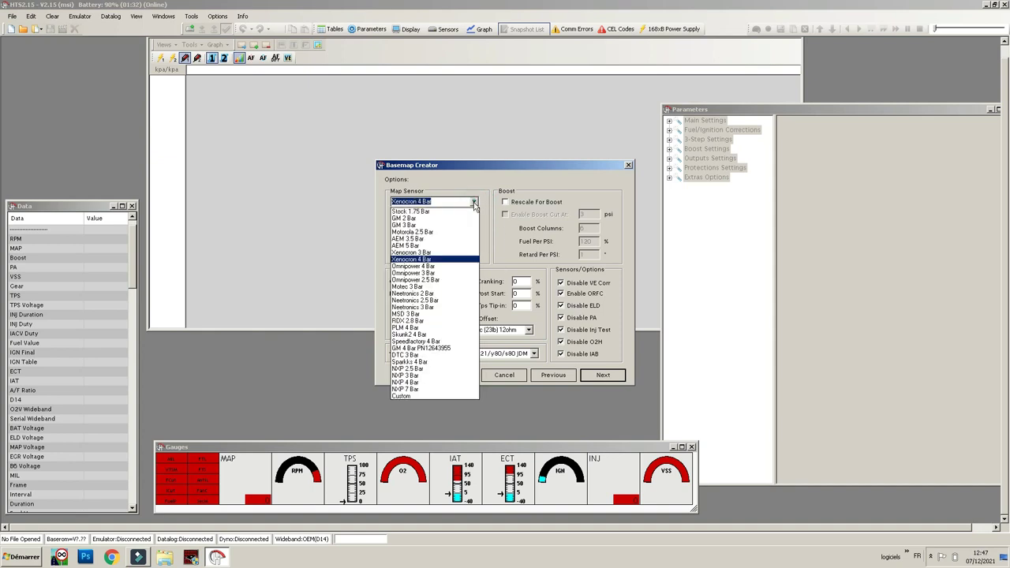
left_click(426, 303)
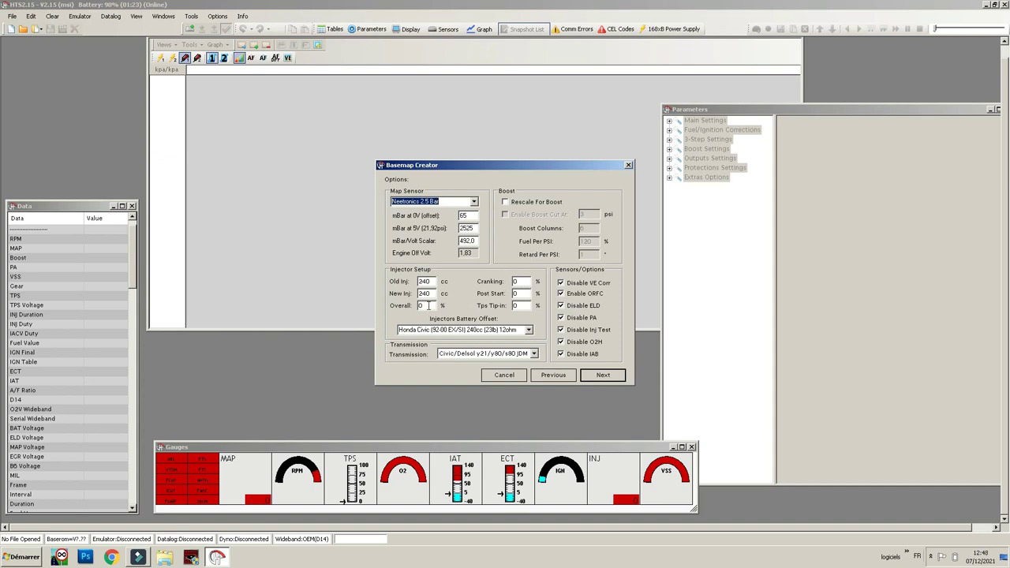
left_click(474, 202)
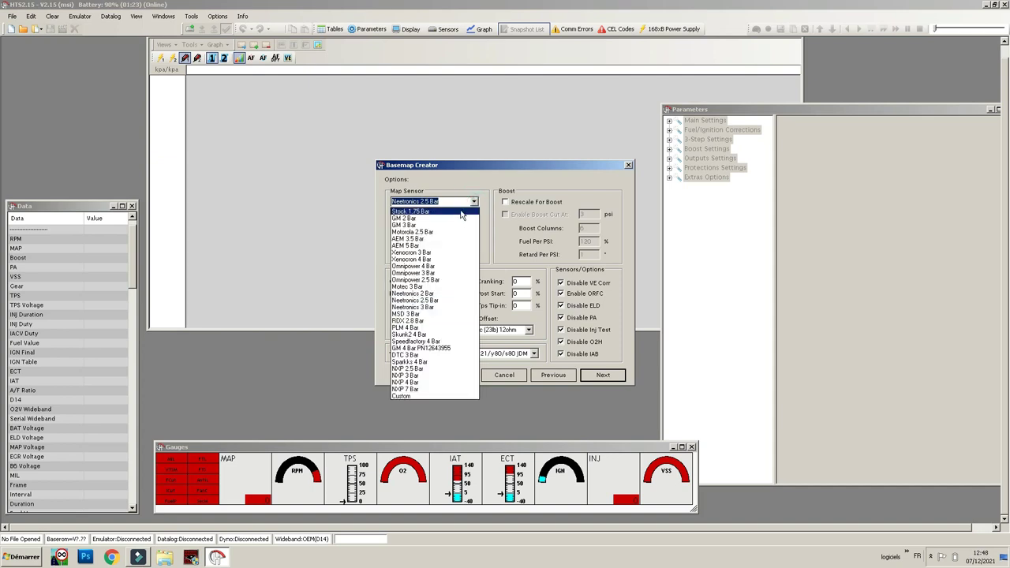
left_click(462, 212)
Examine the Overall, Cranking and Post Start correction fields of the injector setup.
left_click(423, 307)
left_click(521, 282)
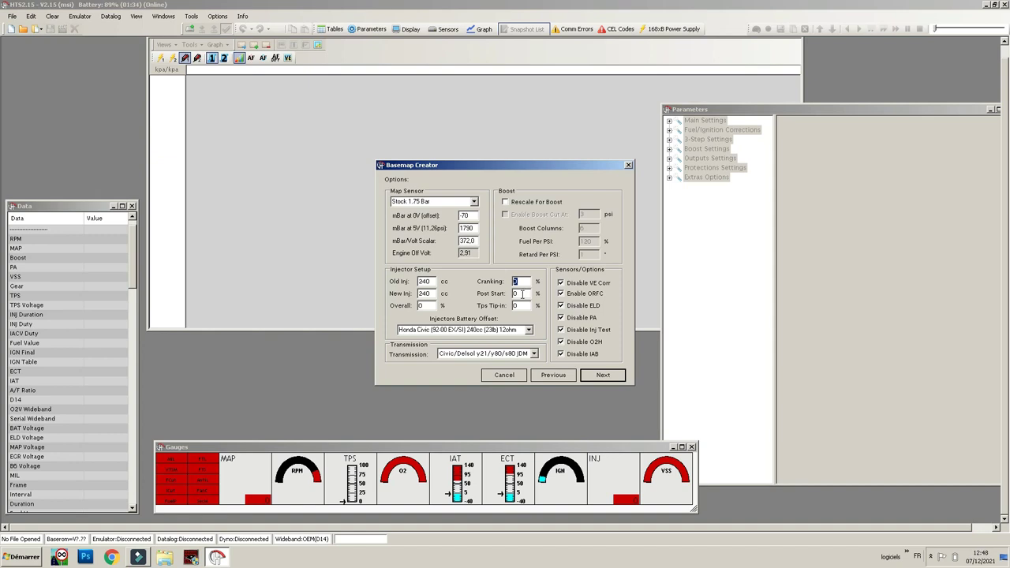
left_click(521, 293)
left_click(519, 283)
left_click(526, 293)
Review the available injector battery offset and transmission presets, keeping the current selections.
left_click(528, 330)
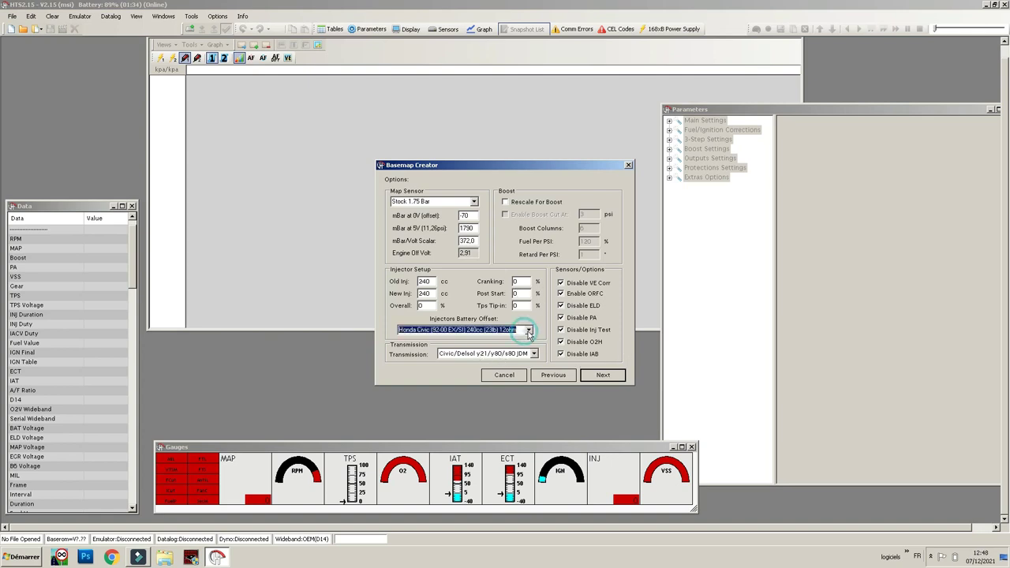
scroll(483, 422, "down", 2)
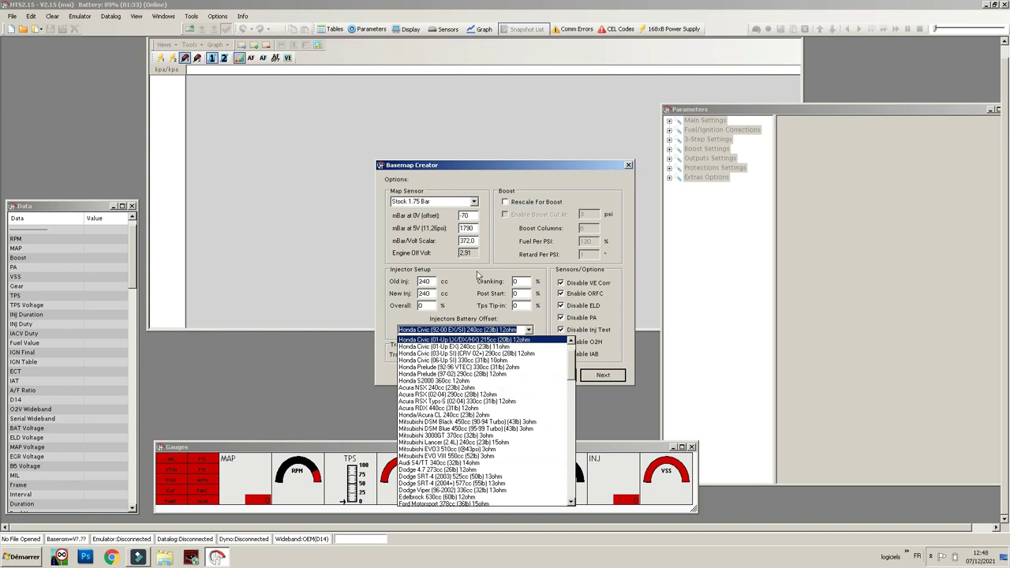
left_click(463, 275)
left_click(535, 355)
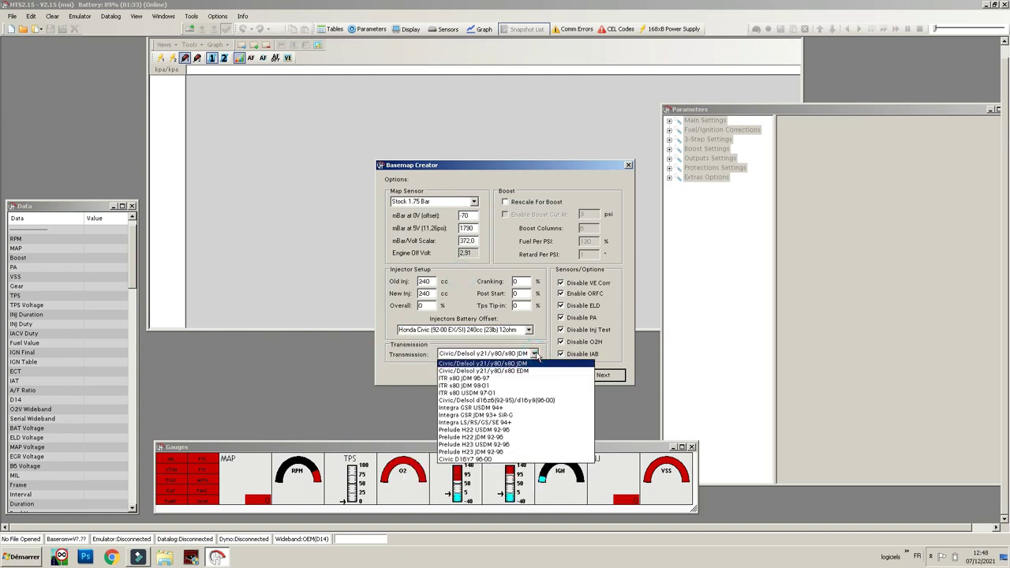
left_click(550, 278)
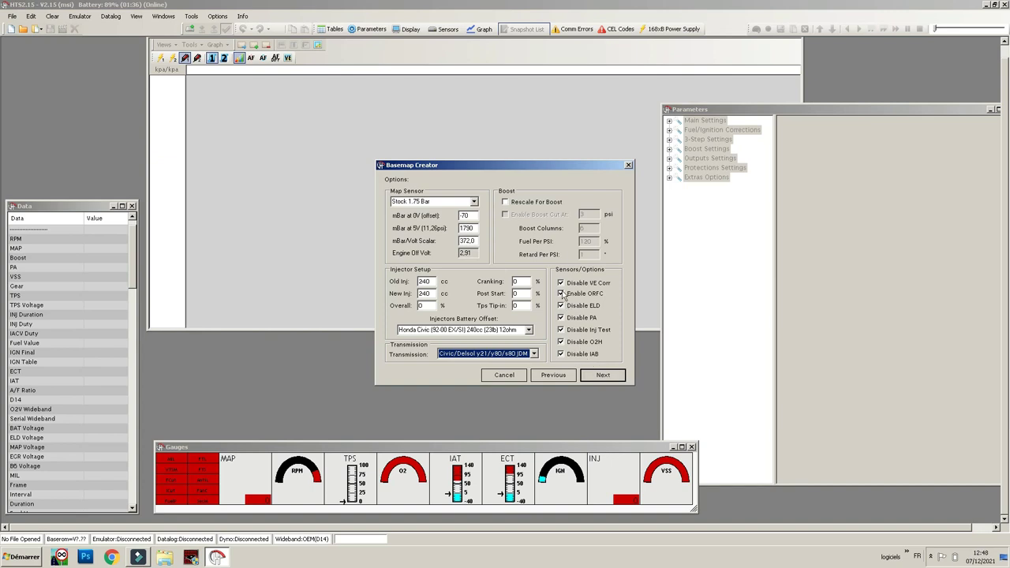
Continue to the base map selection and try the P91 D16A-ZC and P0A F22B1 engine maps.
left_click(603, 377)
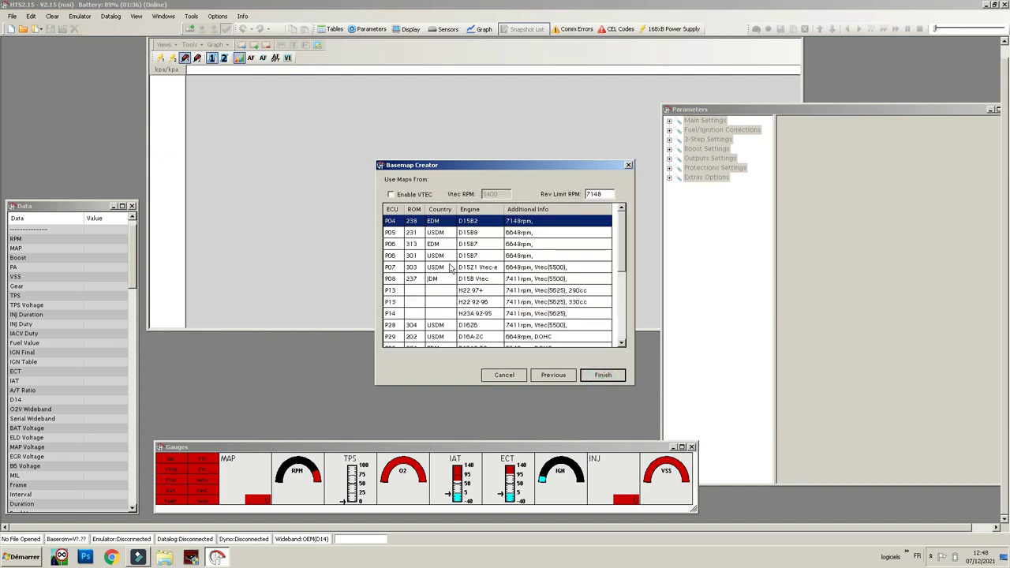
mouse_move(621, 237)
left_mouse_down()
mouse_move(622, 332)
mouse_move(621, 225)
left_mouse_up()
scroll(503, 307, "down", 1)
scroll(503, 307, "down", 4)
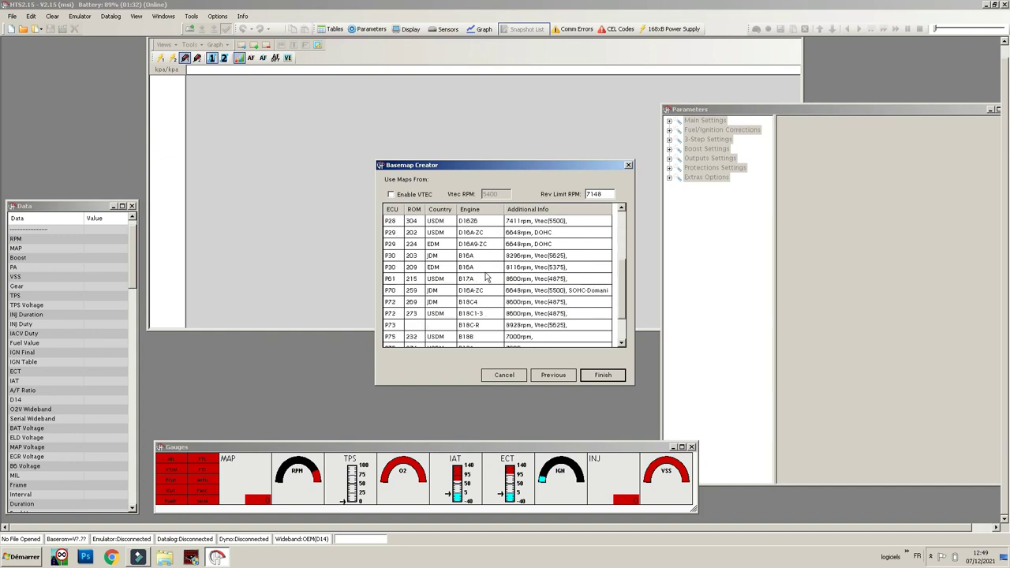
left_click(477, 328)
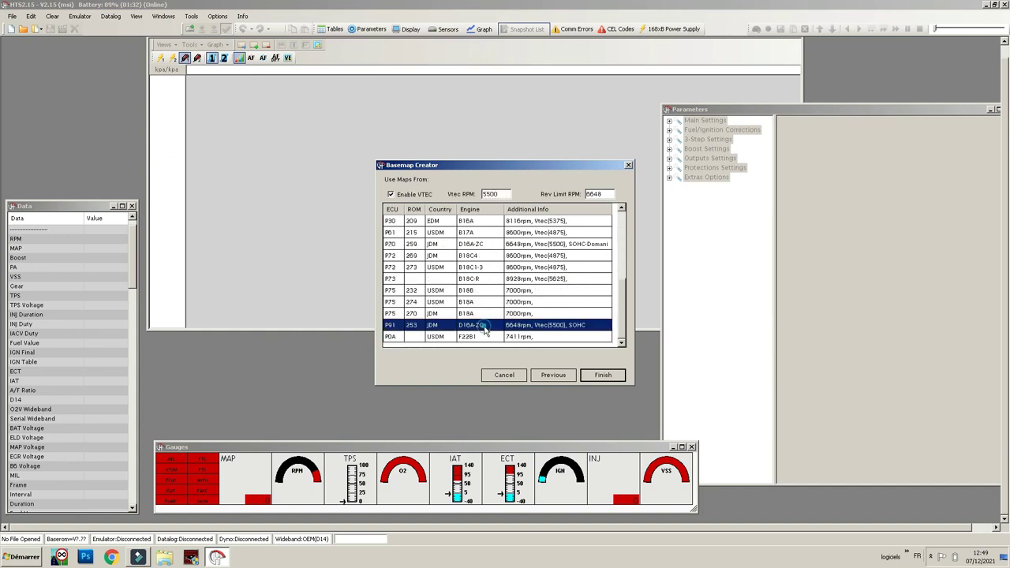
left_click(502, 304)
left_click(518, 335)
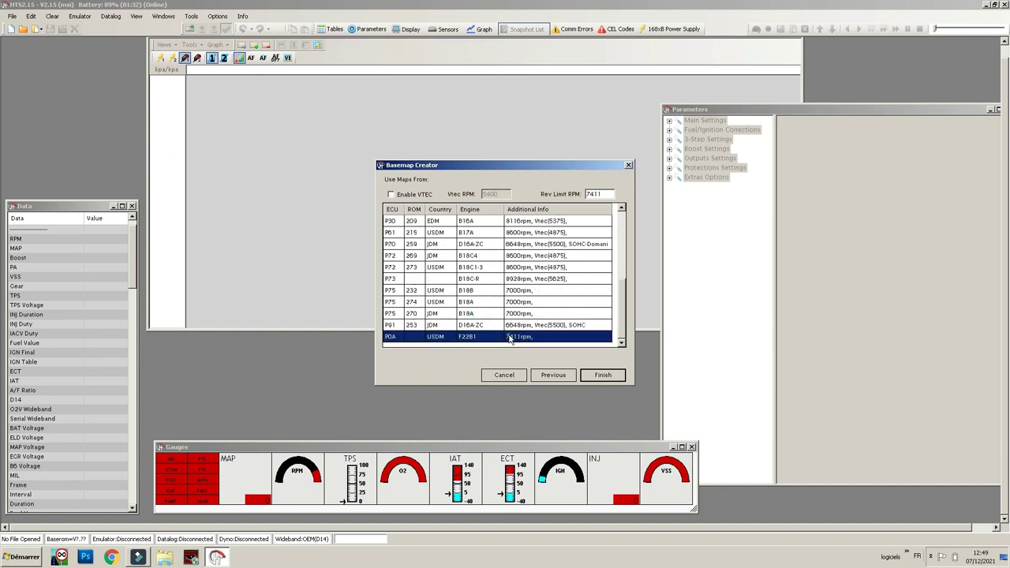
Look through the available engine maps and select the P75 USDM B18B map, ROM 232.
scroll(483, 317, "up", 4)
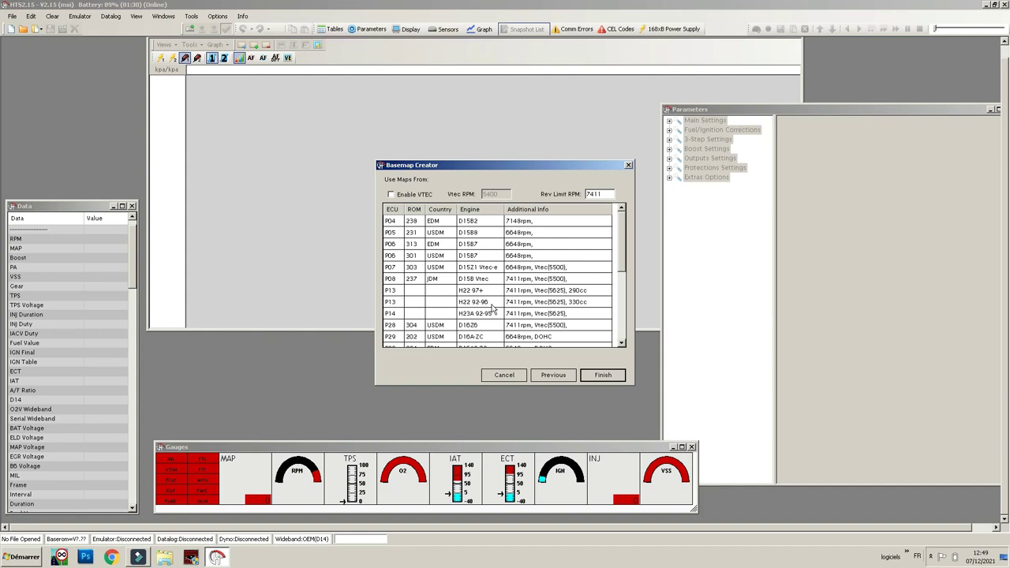
scroll(490, 300, "down", 1)
scroll(495, 315, "down", 2)
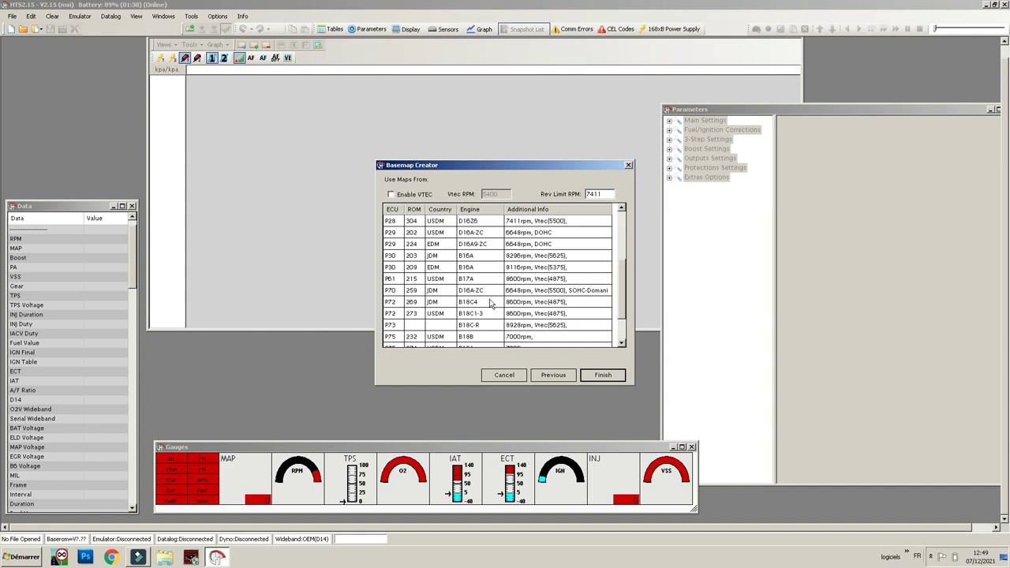
scroll(490, 331, "down", 2)
left_click(489, 336)
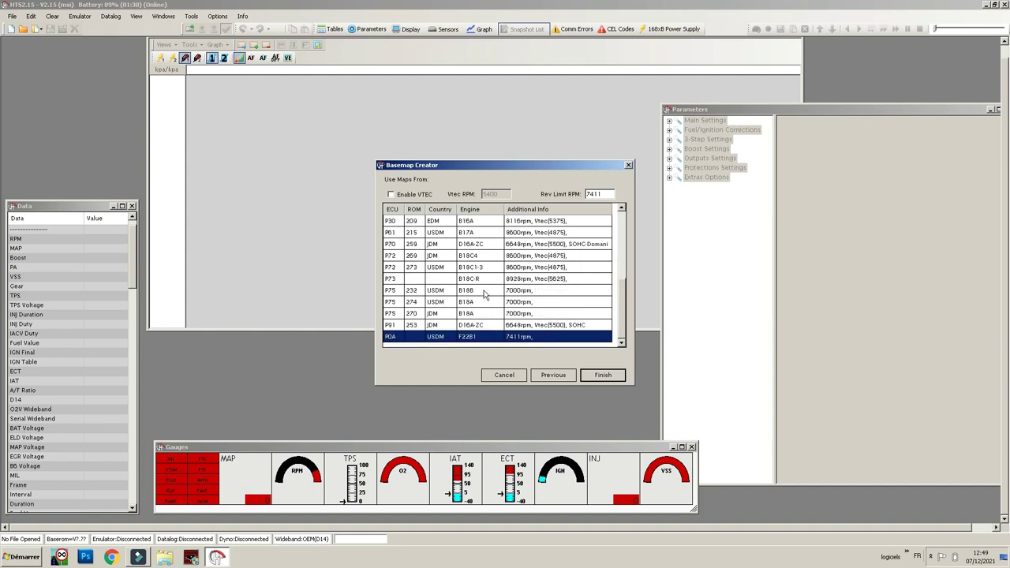
left_click(490, 290)
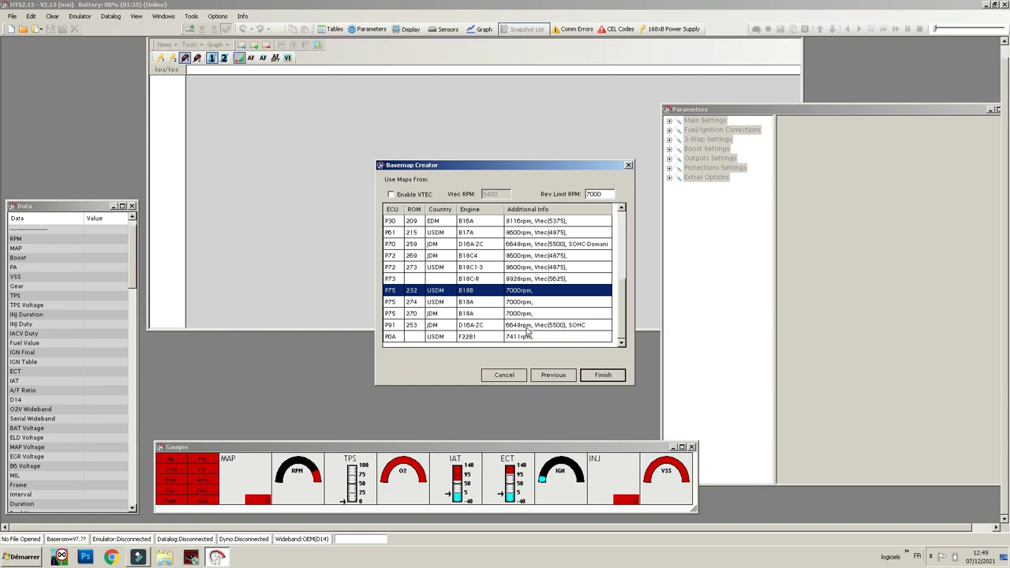
Select the P30 EDM B16A map, ROM 209, as the base and finish creating the basemap.
scroll(509, 296, "up", 1)
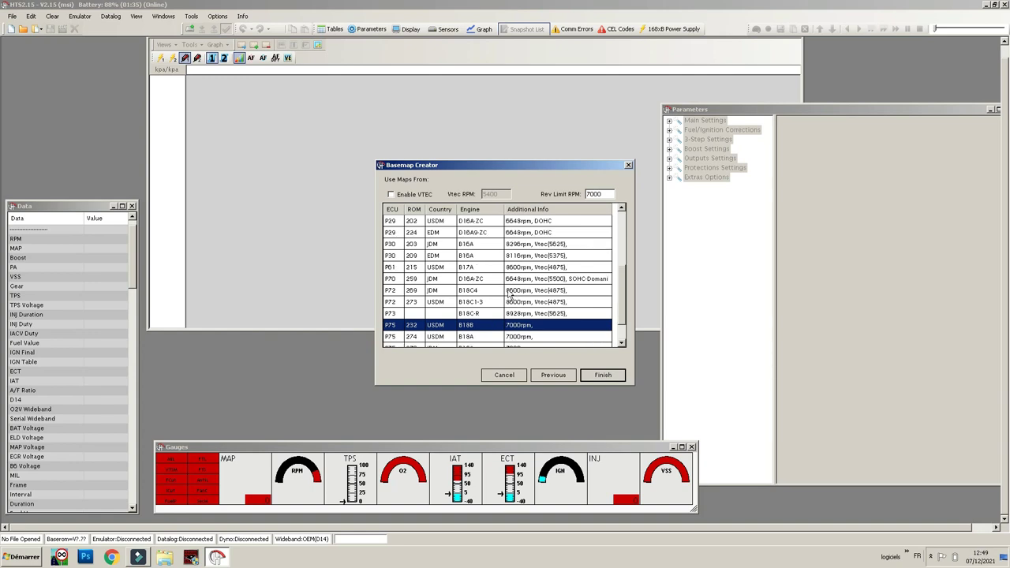
scroll(496, 280, "up", 1)
scroll(498, 281, "up", 1)
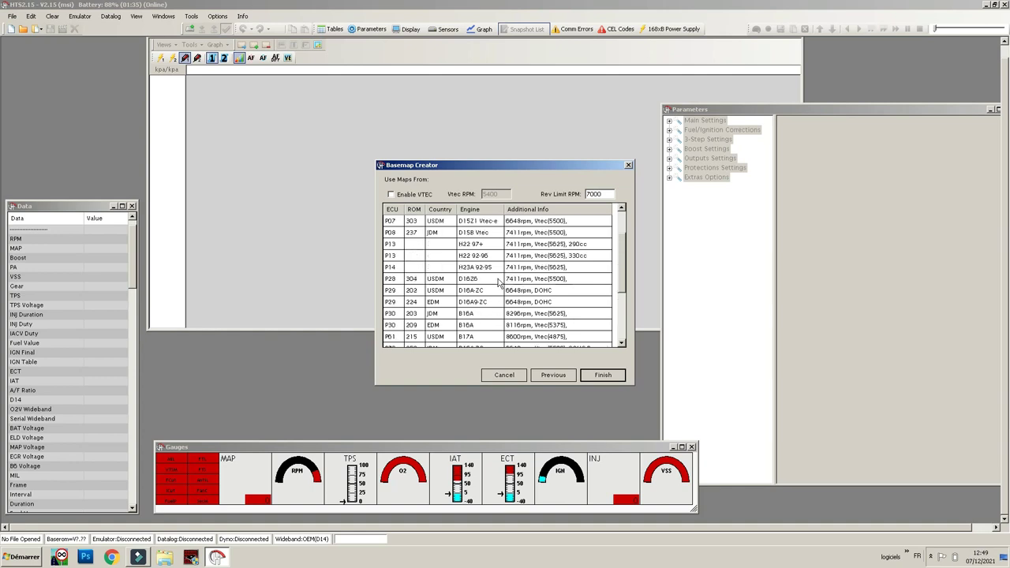
scroll(495, 316, "down", 1)
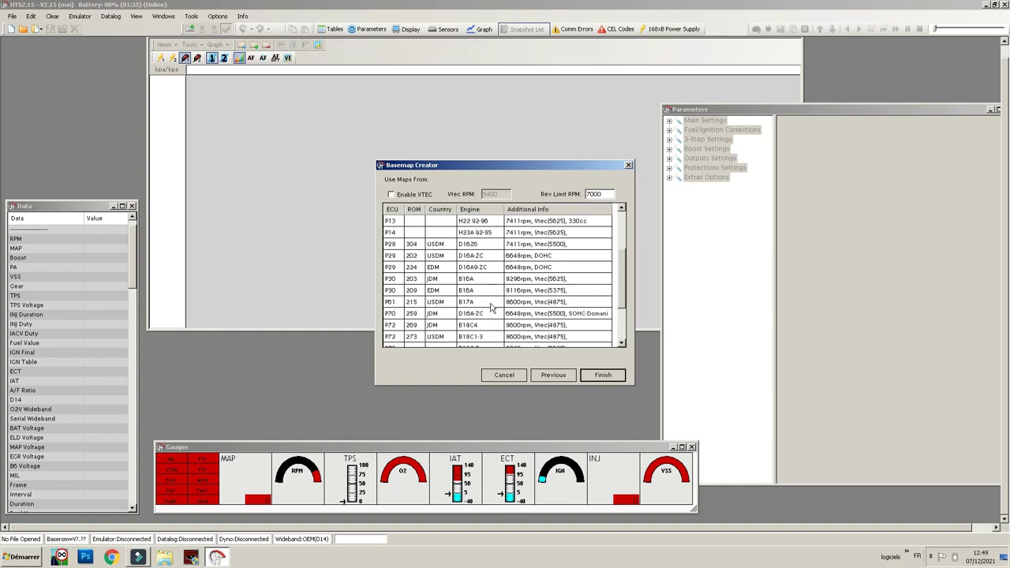
left_click(489, 292)
left_click(599, 377)
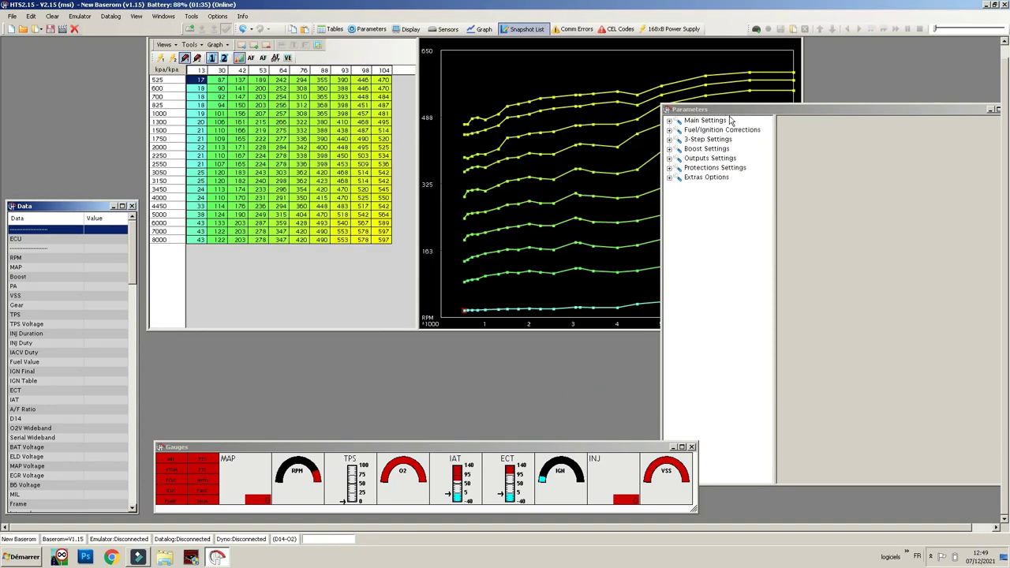
View the new basemap's low and high ignition tables, and its low and high fuel tables.
left_click(160, 57)
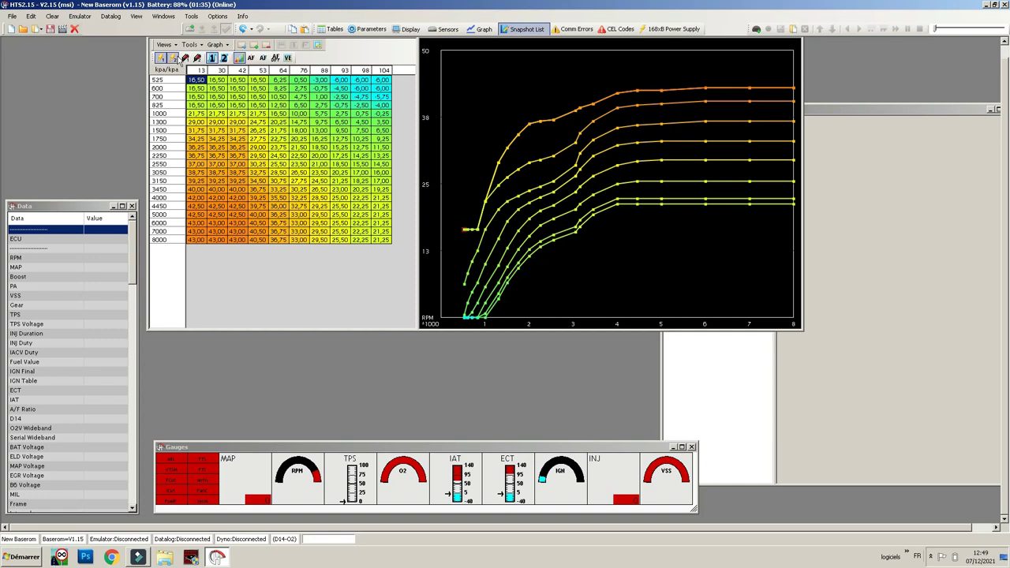
left_click(173, 58)
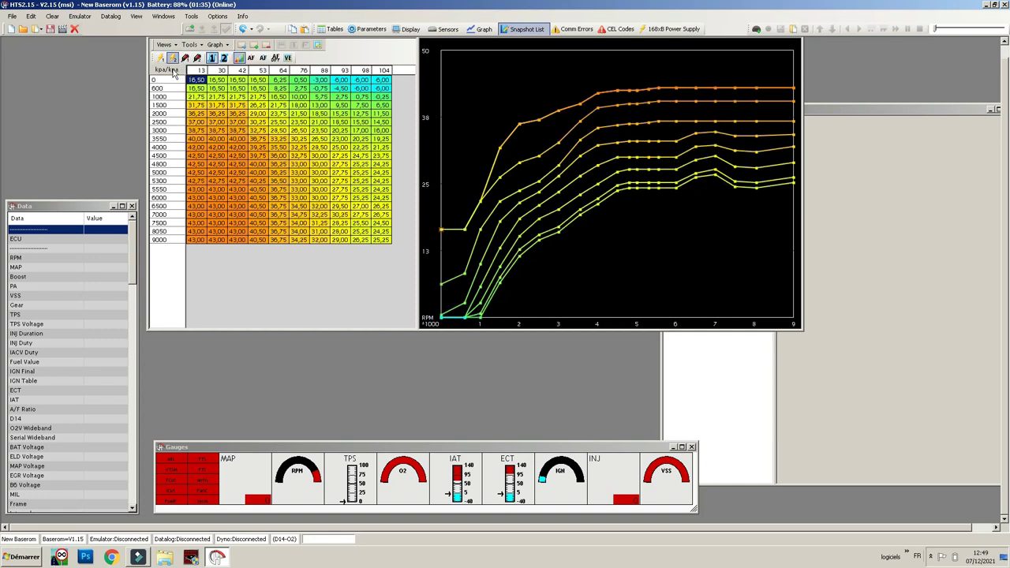
left_click(185, 58)
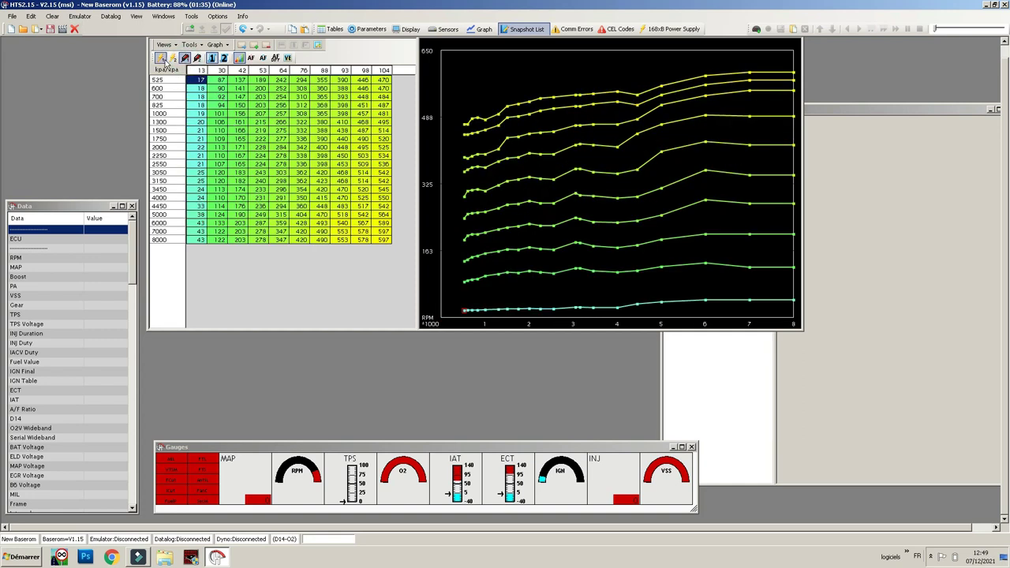
left_click(161, 58)
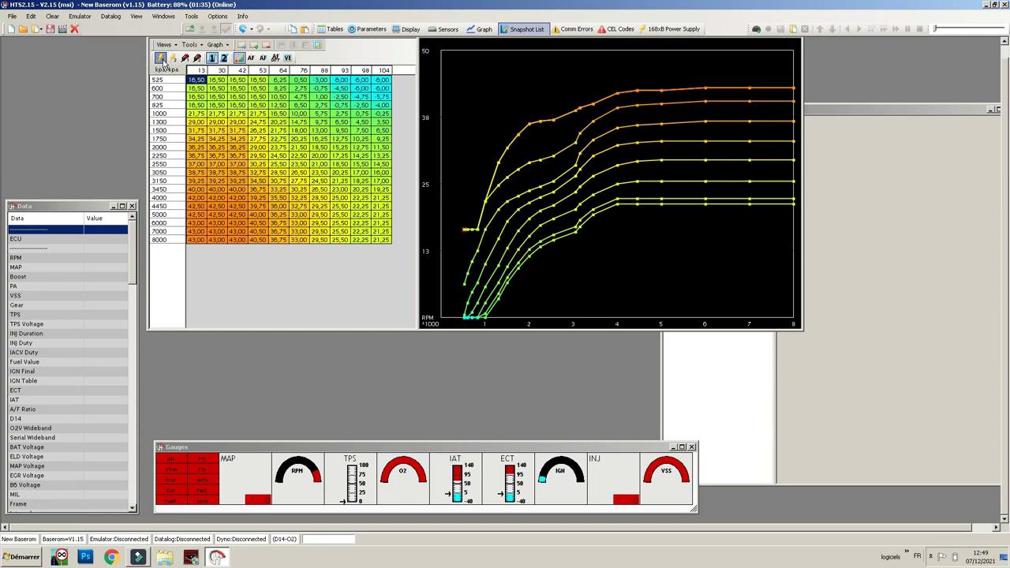
left_click(173, 59)
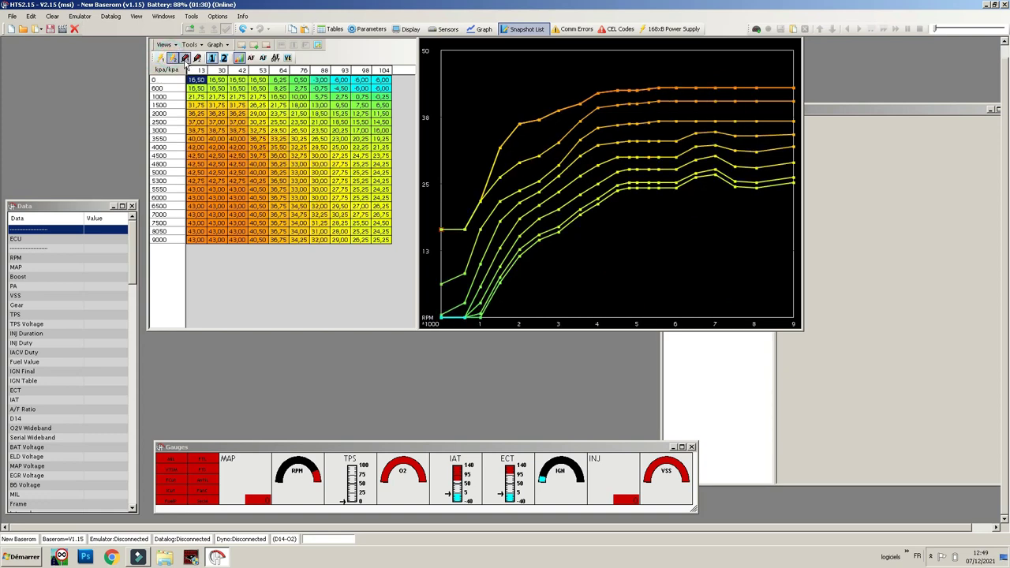
left_click(185, 58)
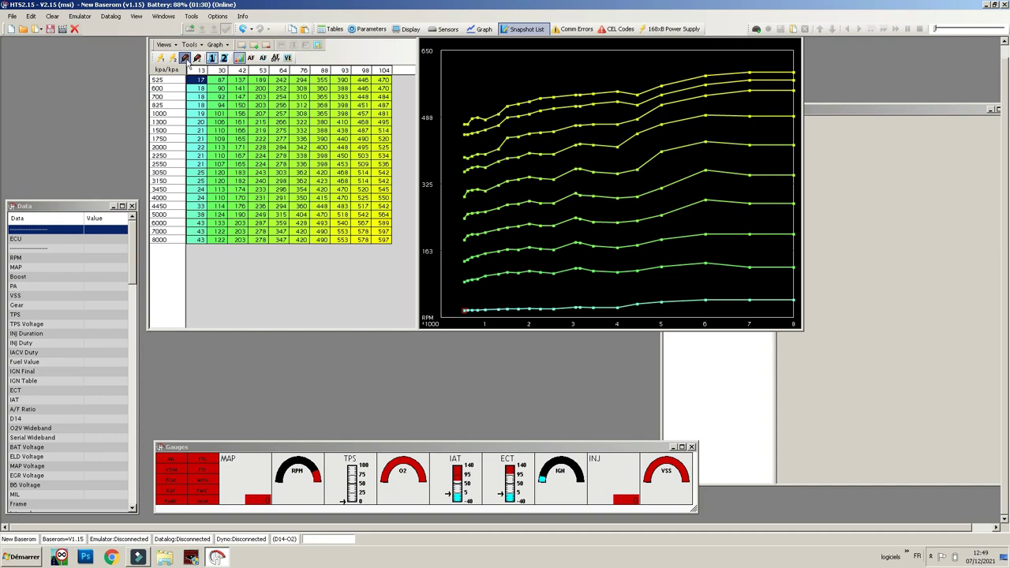
left_click(196, 59)
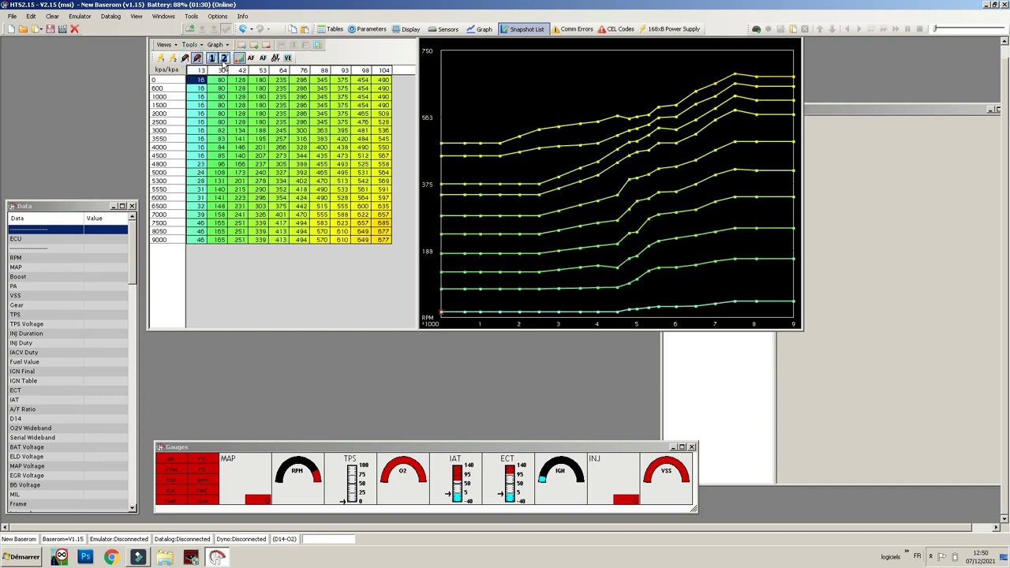
Compare the primary and secondary high fuel tables, and widen the table area beside the graph.
left_click(225, 62)
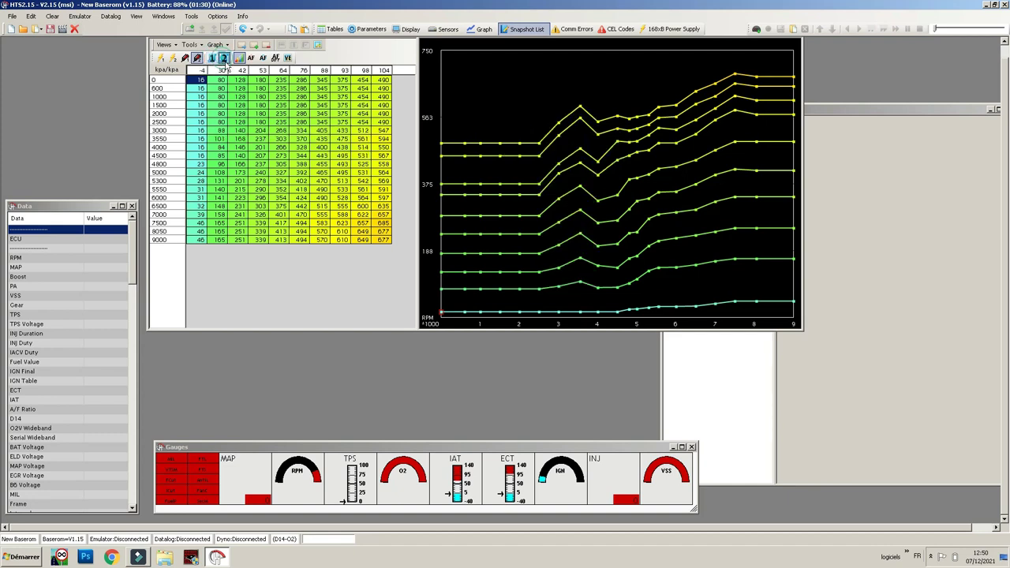
left_click(211, 59)
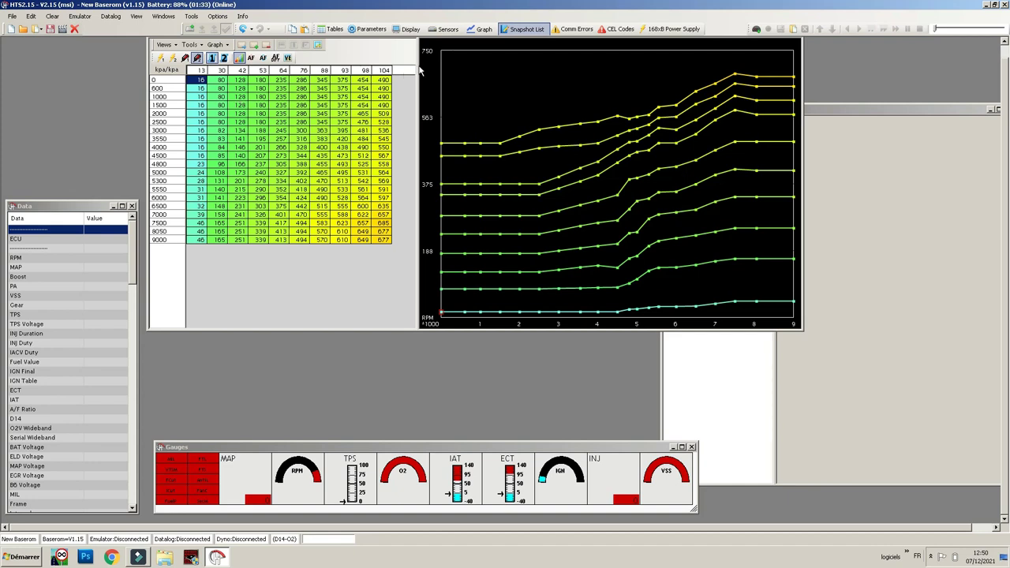
left_click_drag(420, 66, 606, 87)
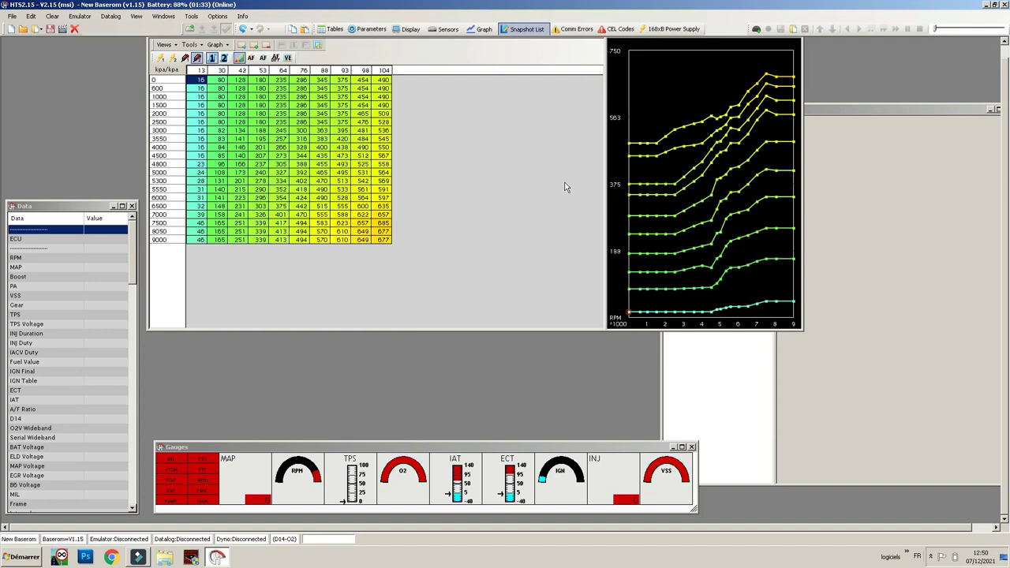
left_click_drag(603, 172, 482, 160)
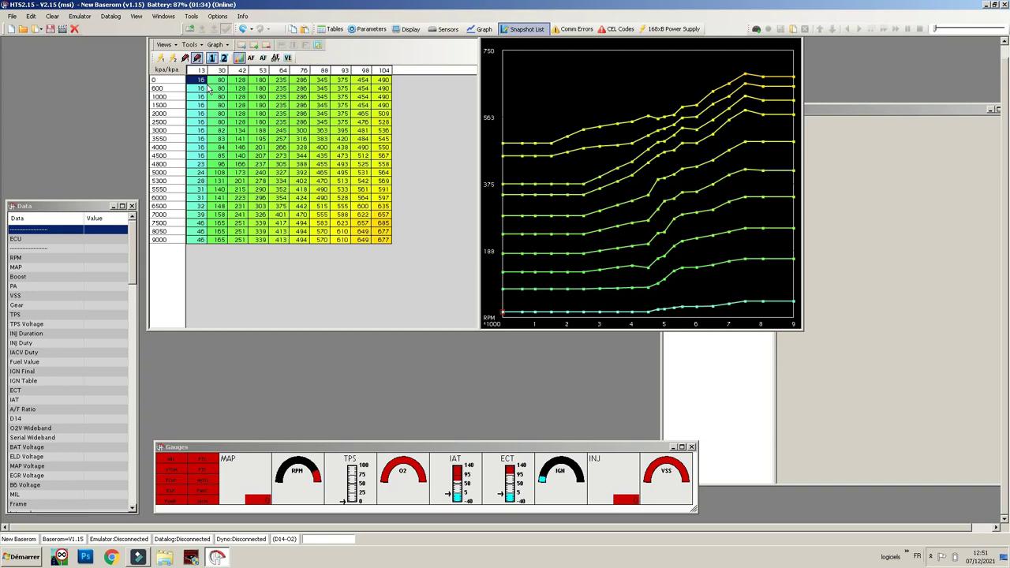
left_click(224, 58)
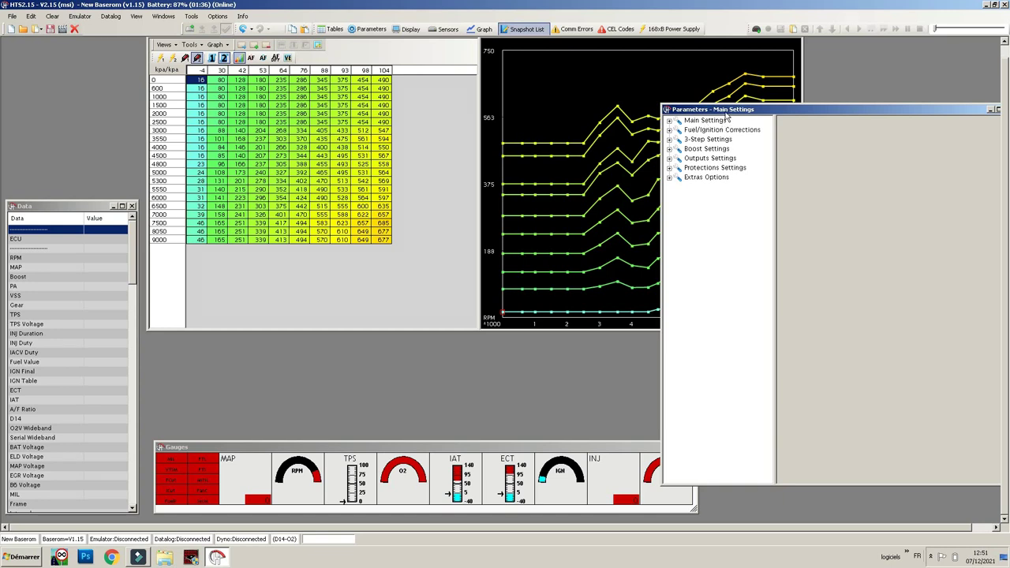
Bring the Parameters window fully into view and close the Gauges and Data windows.
left_click_drag(671, 109, 614, 69)
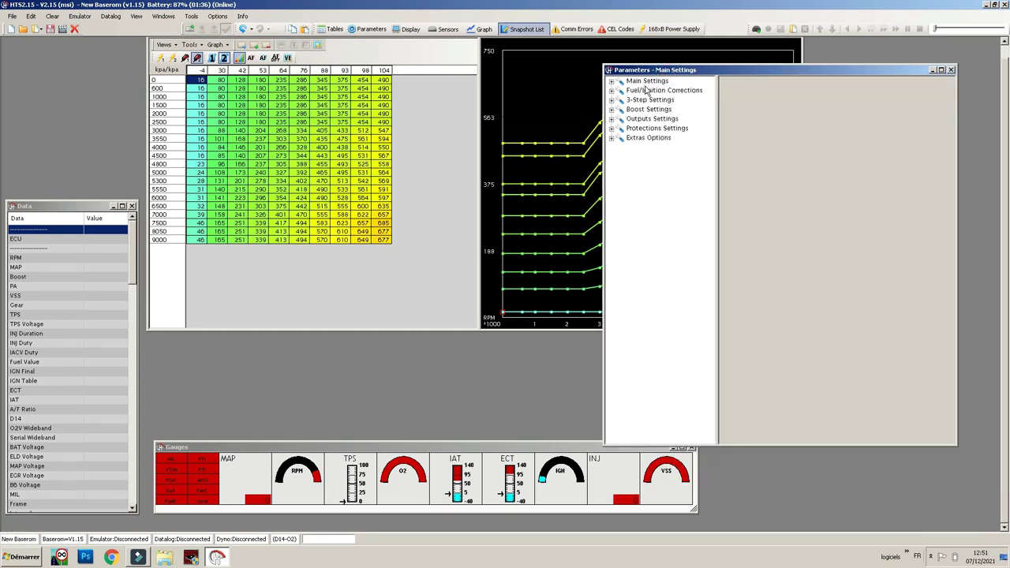
left_click(52, 210)
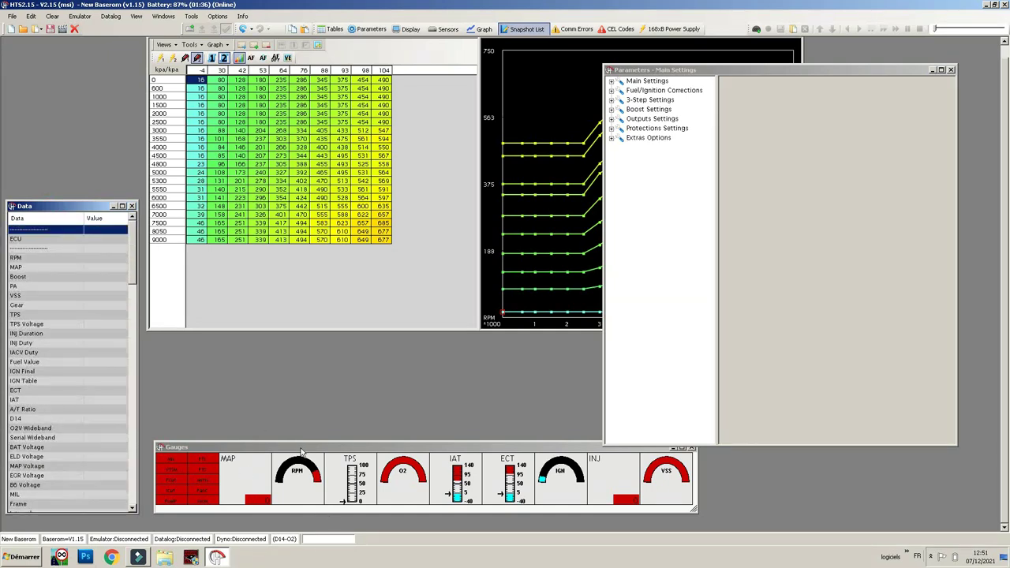
left_click(300, 452)
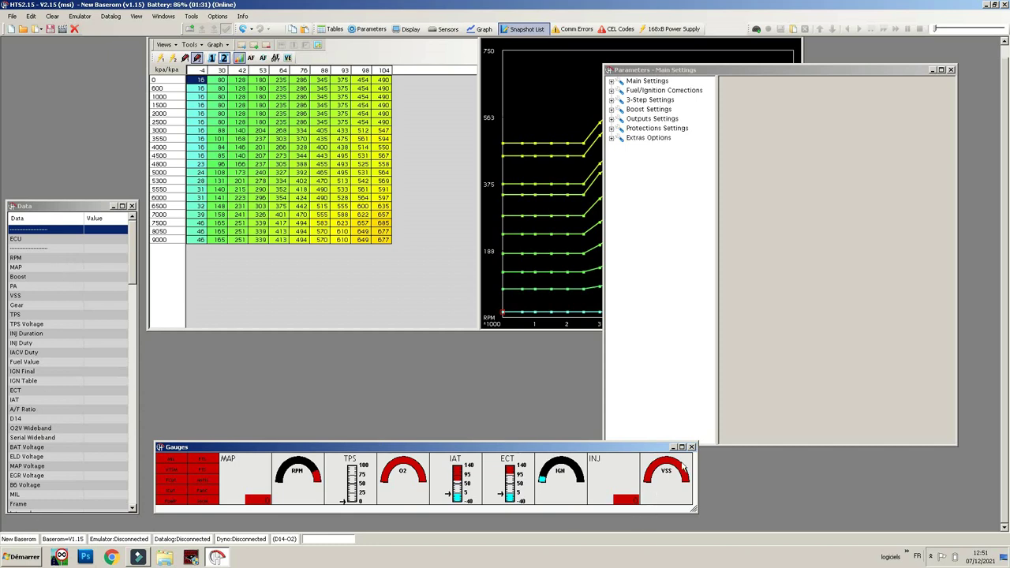
left_click(692, 447)
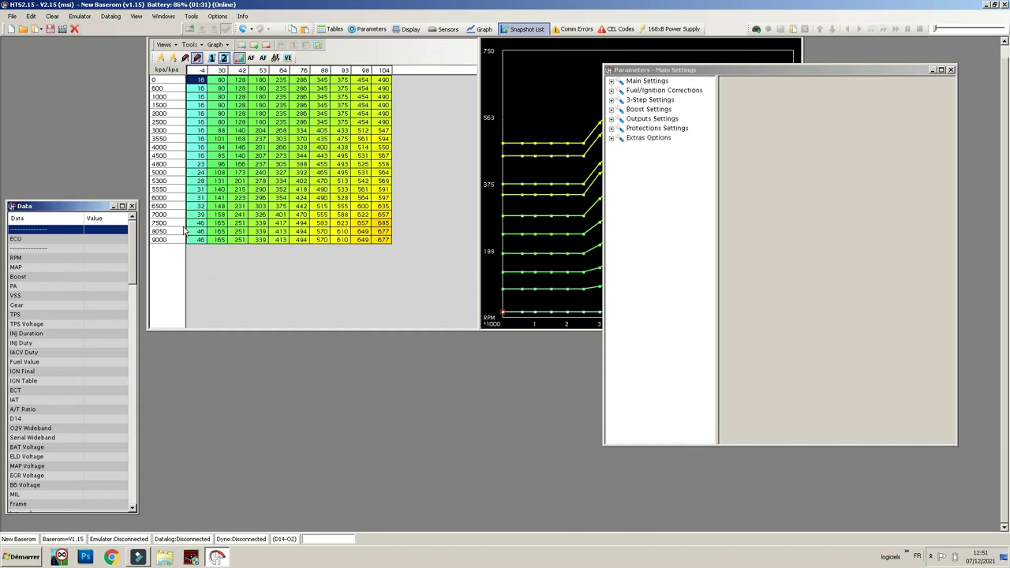
left_click(132, 206)
Move the Parameters window over the fuel table and enlarge it to fill most of the workspace.
left_click_drag(699, 72, 638, 73)
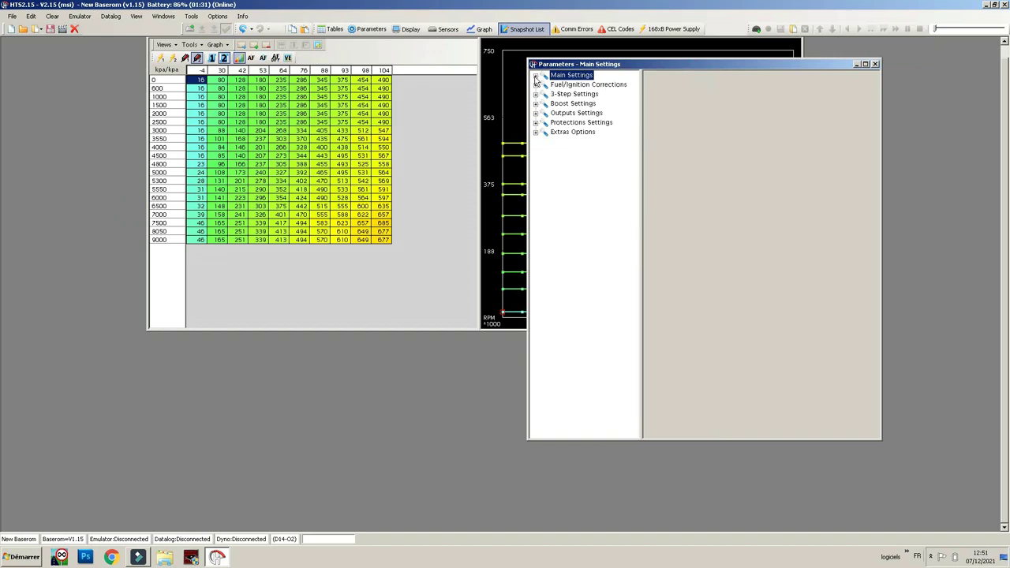
left_click_drag(555, 68, 348, 73)
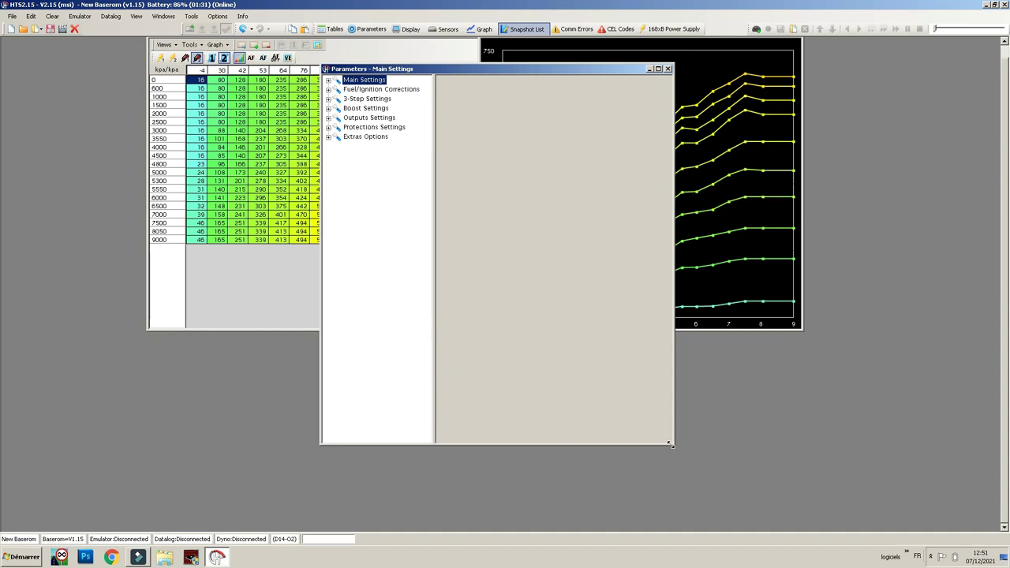
left_click_drag(673, 442, 985, 516)
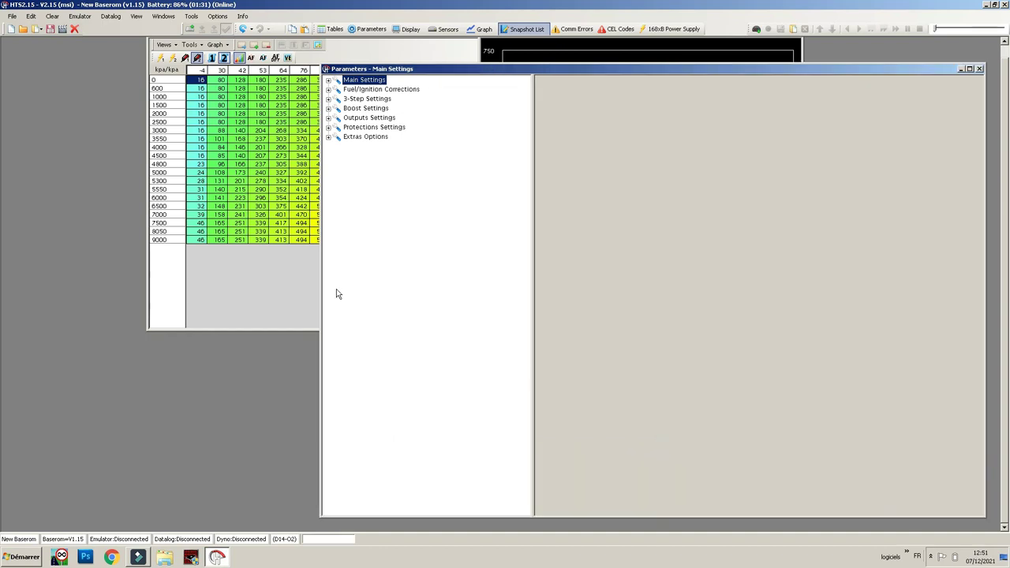
In the Options/Sensors main settings, turn off Disable Code #30 and Disable Code #31 for the Automatic Transmission A and B signals.
left_click(329, 80)
left_click(373, 90)
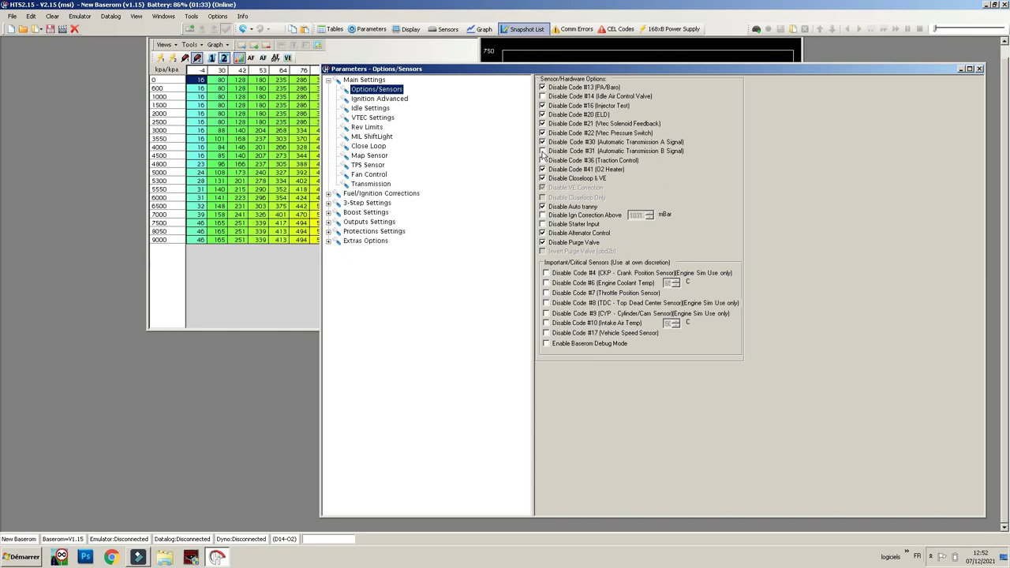
left_click(542, 152)
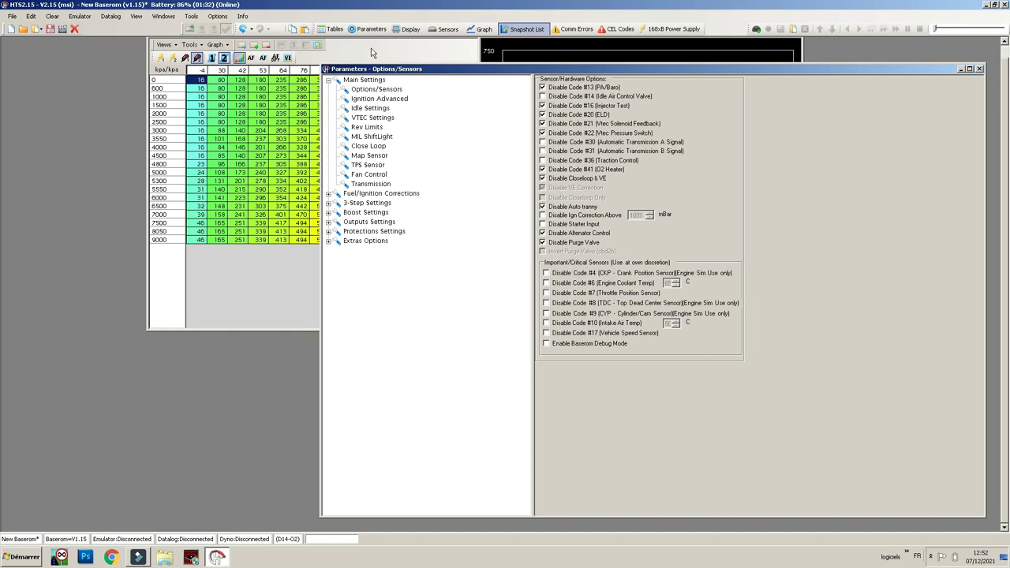
Examine the Ignition Advanced parameters and the Idle Settings in the main settings.
left_click(378, 100)
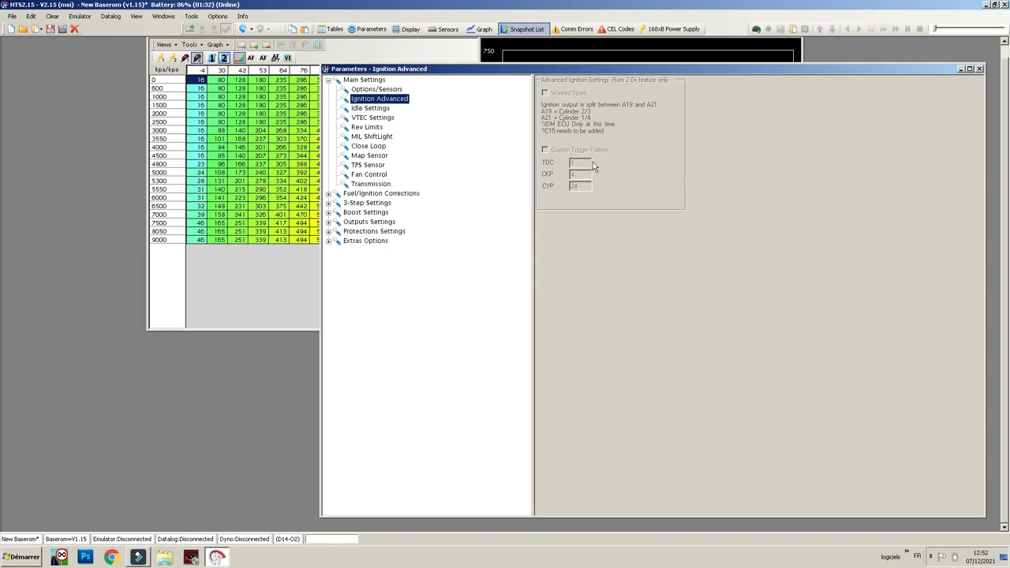
left_click(371, 108)
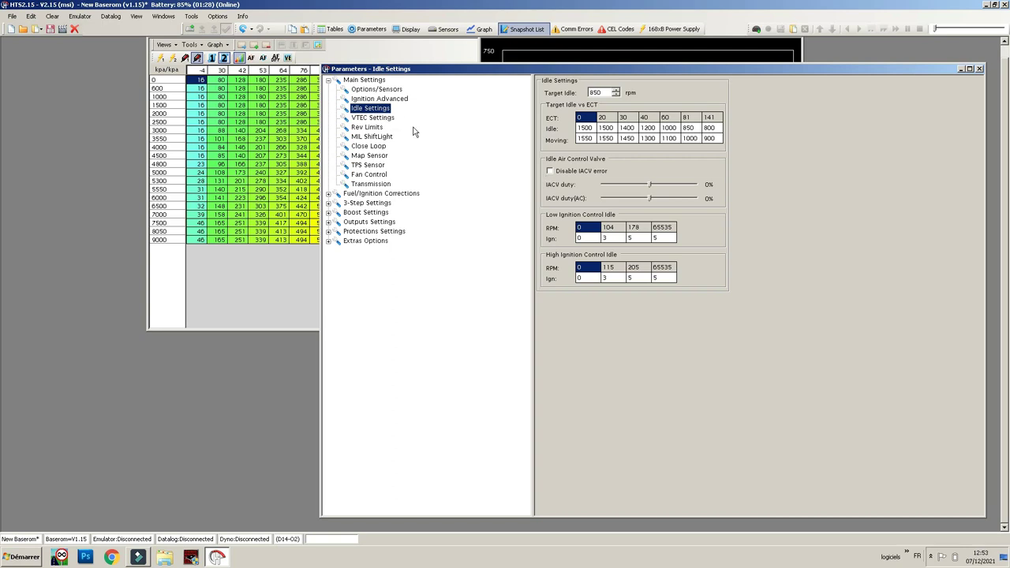
Examine the VTEC Settings, including the low and high load engagement, disengage delay and minimum ECT.
left_click(376, 118)
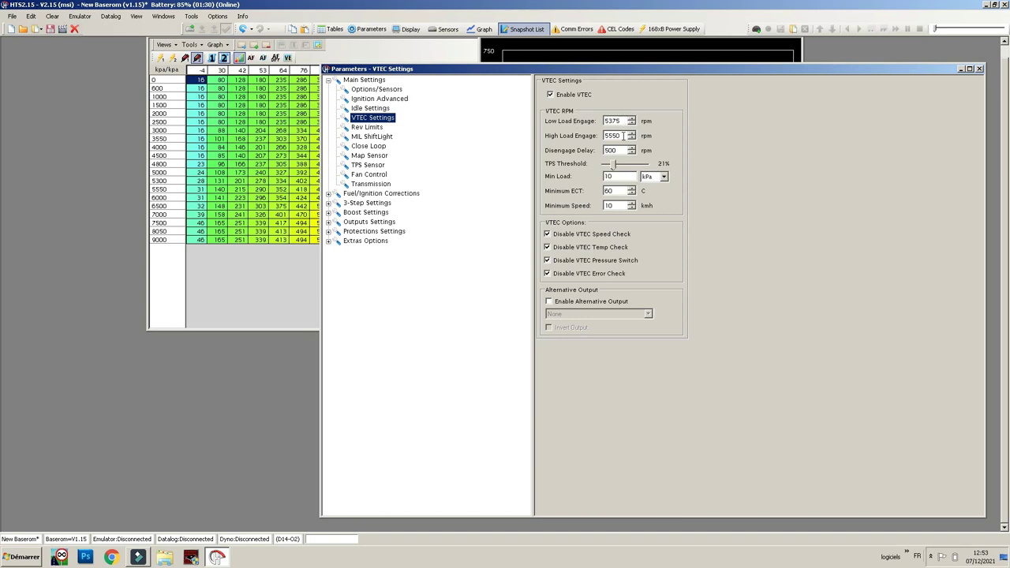
double_click(623, 136)
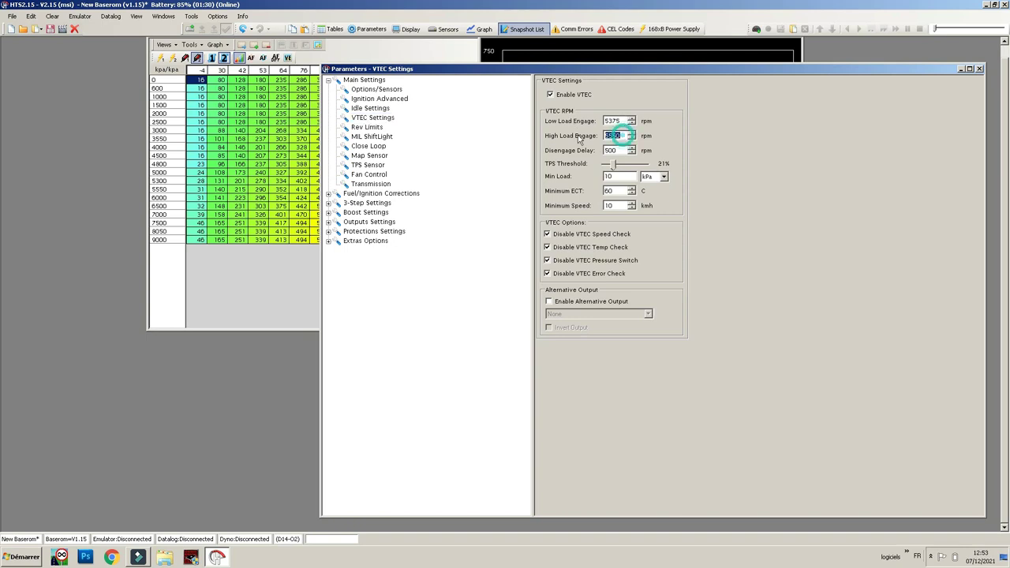
double_click(621, 120)
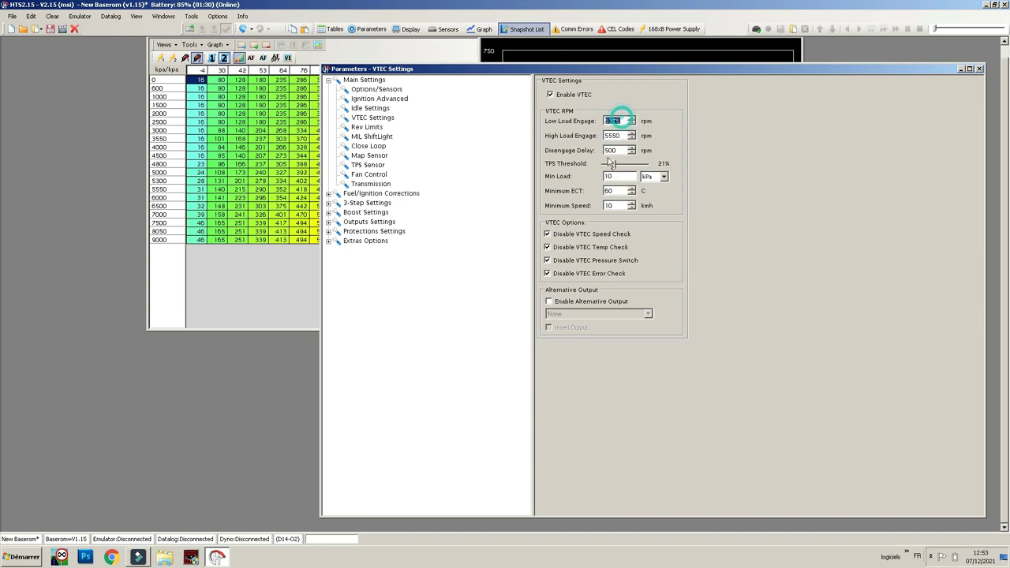
double_click(615, 150)
double_click(614, 193)
Examine the cold and warm Rev Limits with their ECT threshold, and the MIL ShiftLight settings.
left_click(367, 128)
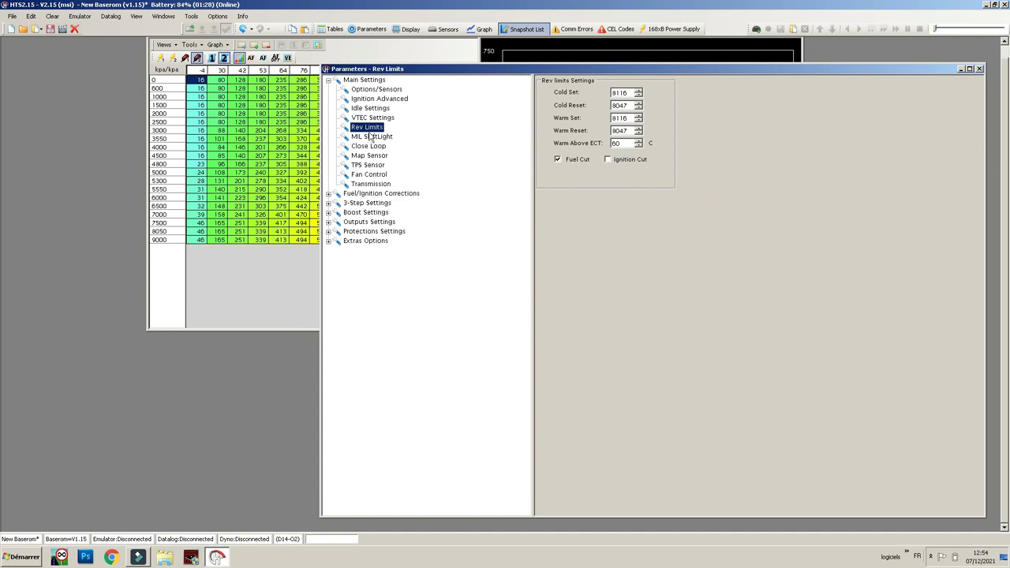
double_click(628, 93)
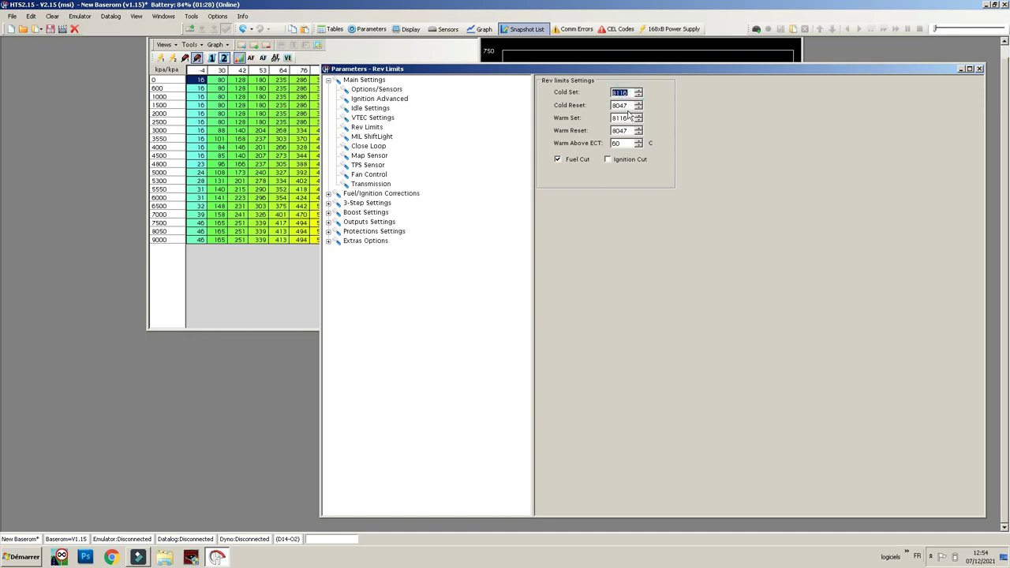
left_click(628, 93)
key("Tab")
key("Tab")
double_click(616, 143)
left_click(372, 137)
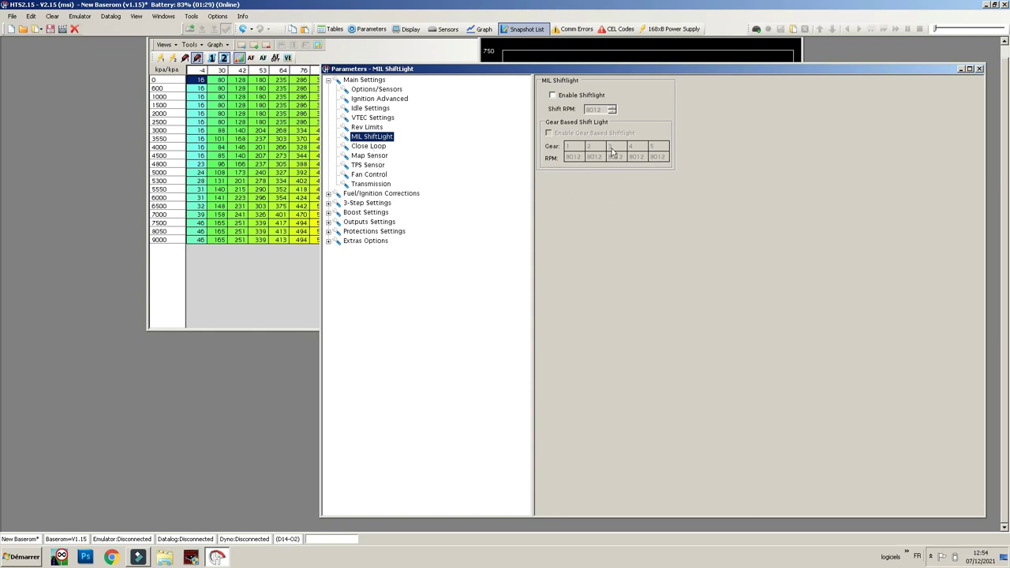
In the Close Loop settings, turn off Disable Closeloop and Disable O2 Heater, and enable Wideband Closeloop Input.
left_click(369, 148)
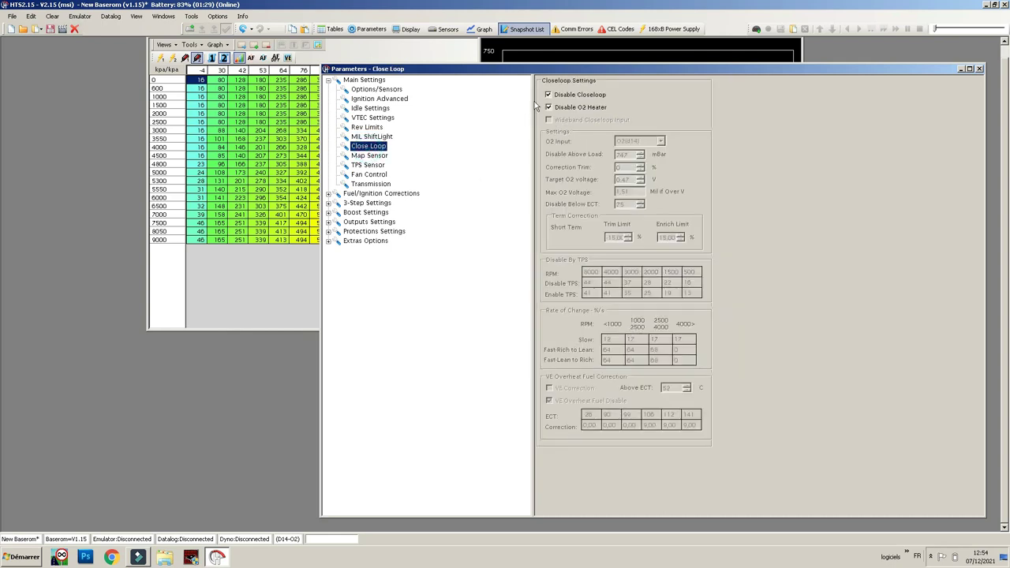
left_click(548, 108)
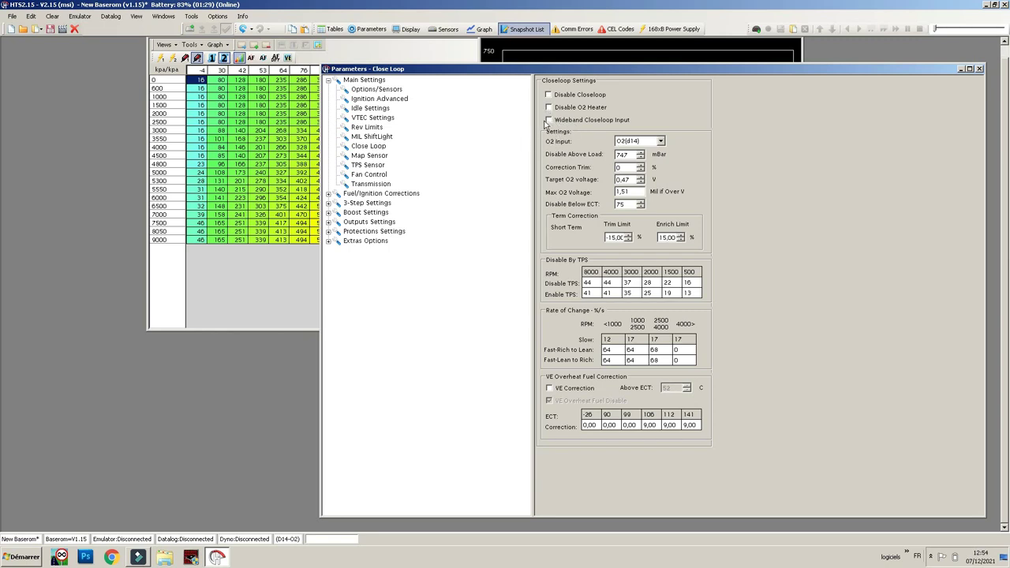
left_click(549, 121)
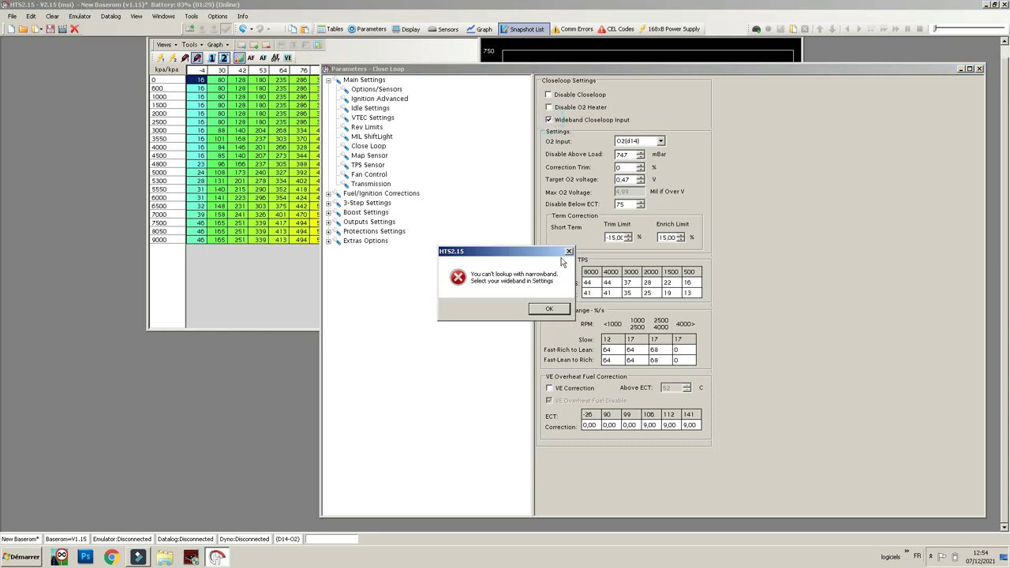
left_click(549, 309)
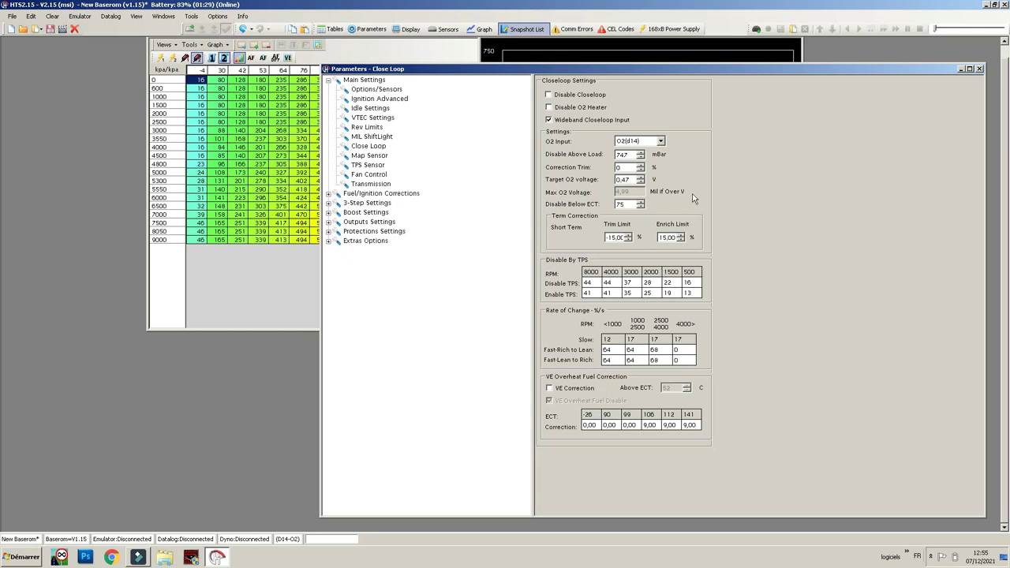
Examine the Map Sensor, TPS Sensor, Fan Control and Transmission pages of the main settings.
left_click(369, 158)
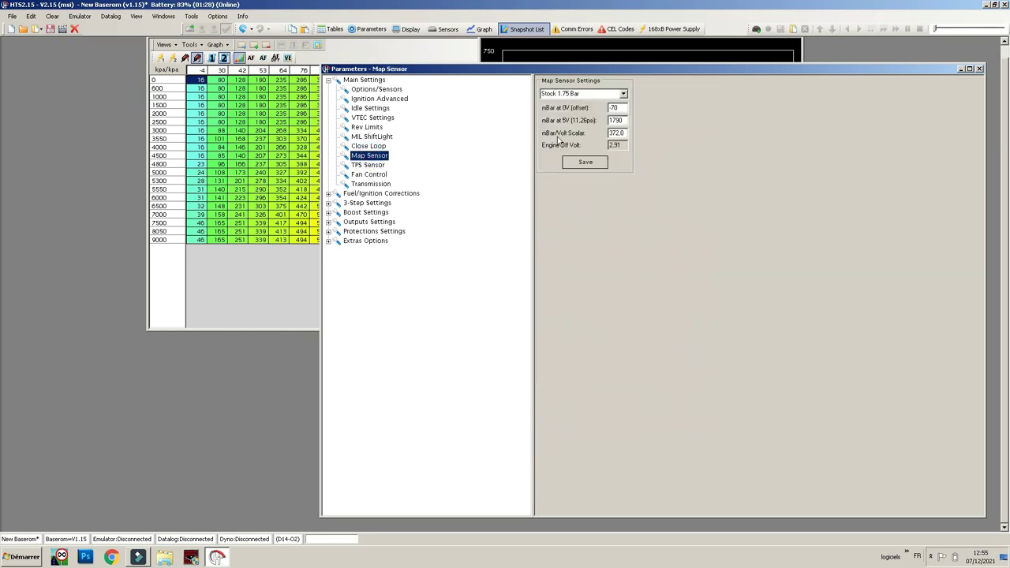
left_click(369, 165)
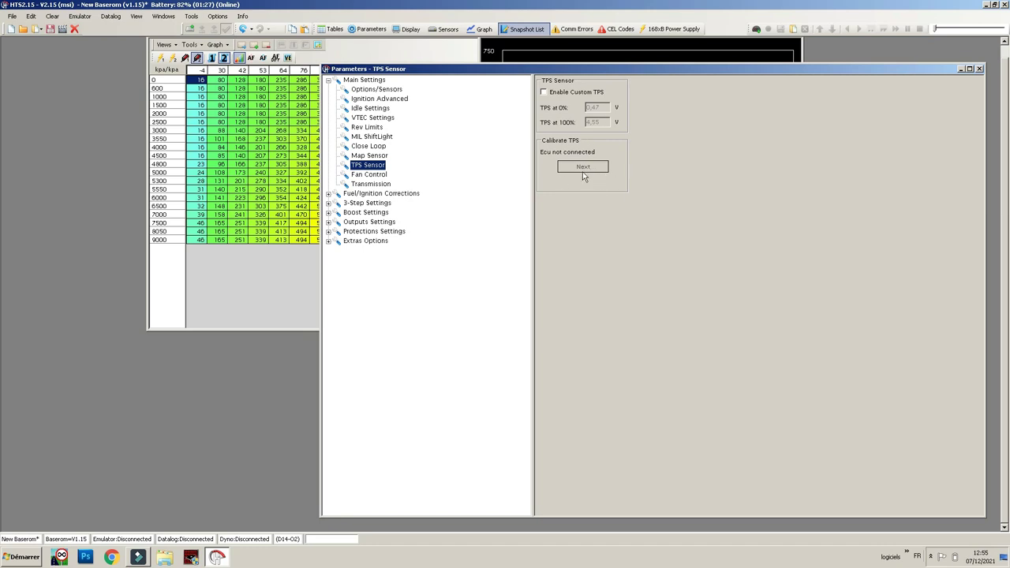
left_click(375, 175)
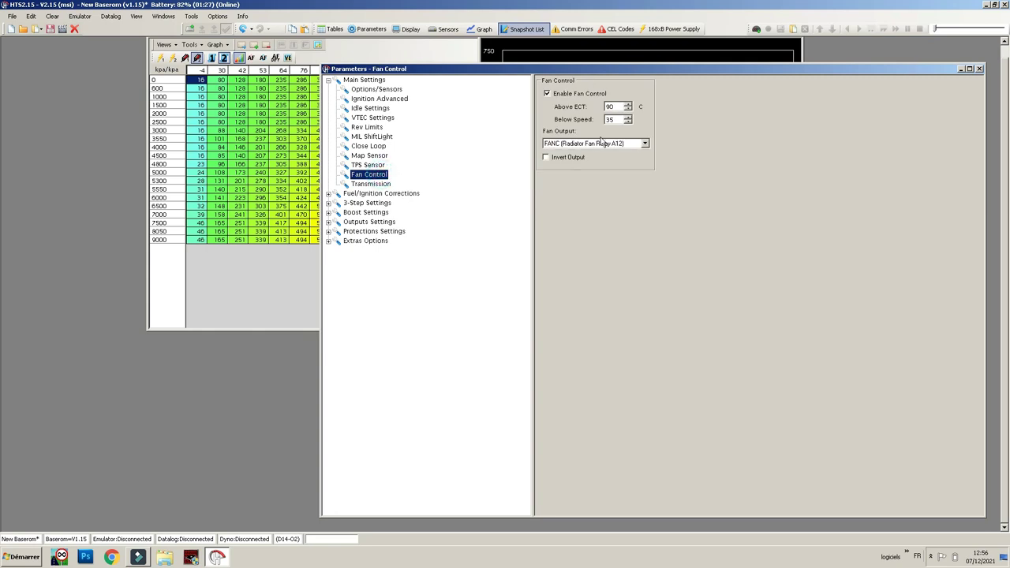
left_click(375, 185)
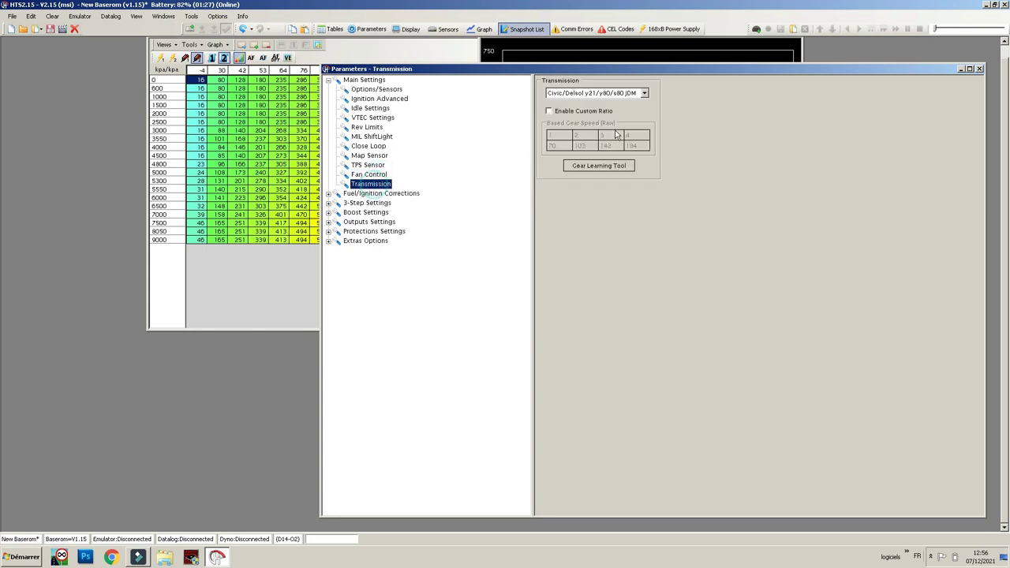
Examine the Injector Calibration in the Fuel/Ignition Corrections, including the battery voltage presets, injector sizes and overall fuel trim.
left_click(329, 81)
left_click(329, 89)
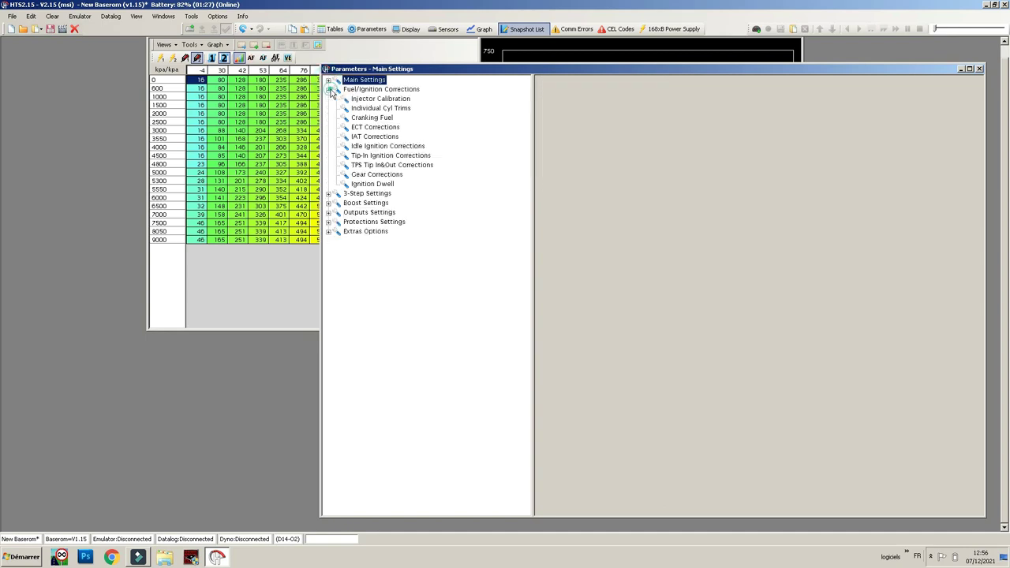
left_click(385, 90)
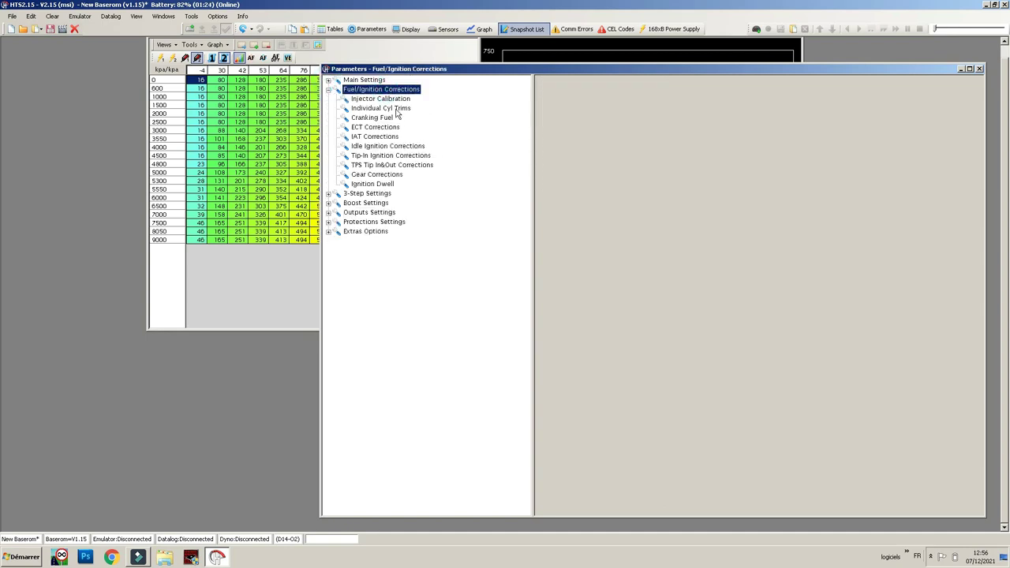
left_click(387, 98)
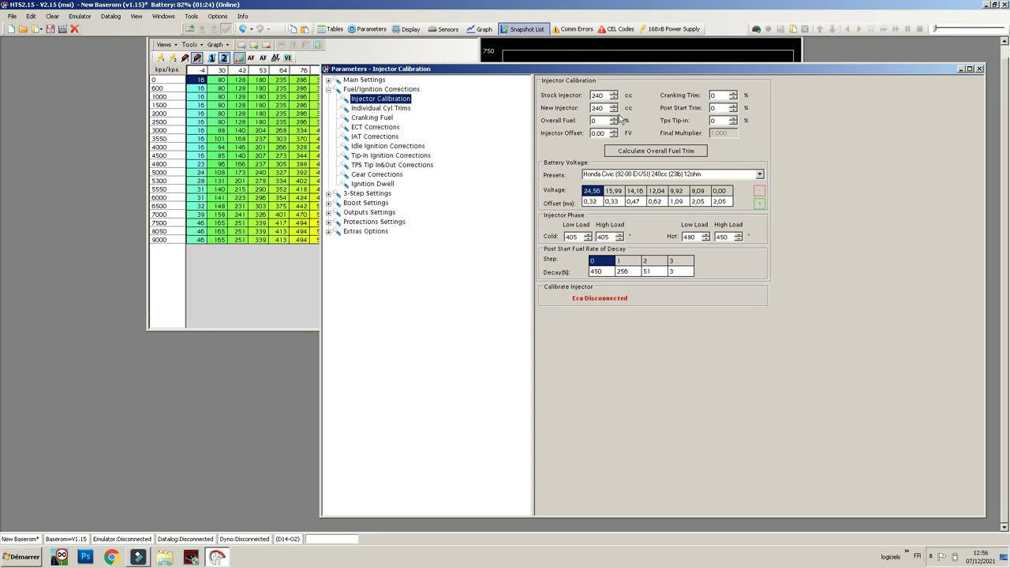
left_click(714, 175)
left_click(760, 175)
left_click(756, 174)
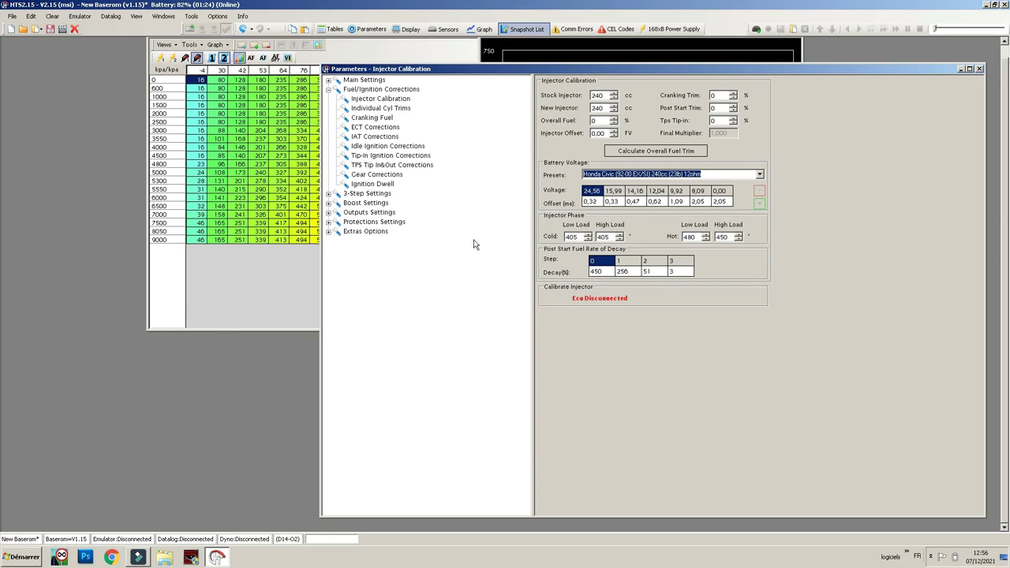
left_click(605, 95)
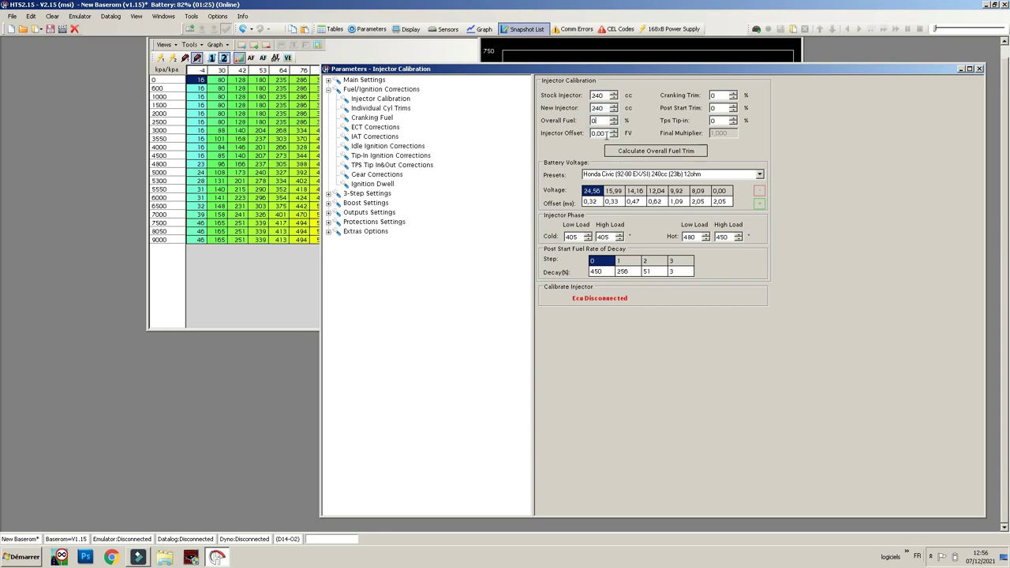
left_click(616, 123)
Examine the remaining Fuel/Ignition Corrections, from Individual Cyl Trims and Cranking Fuel through Gear Corrections and Ignition Dwell.
left_click(391, 175)
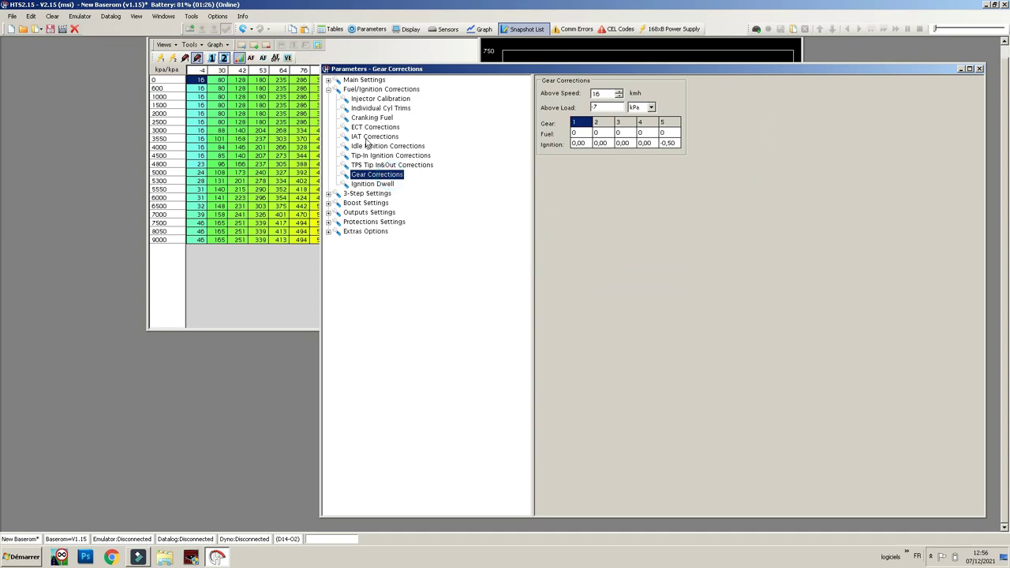
left_click(381, 108)
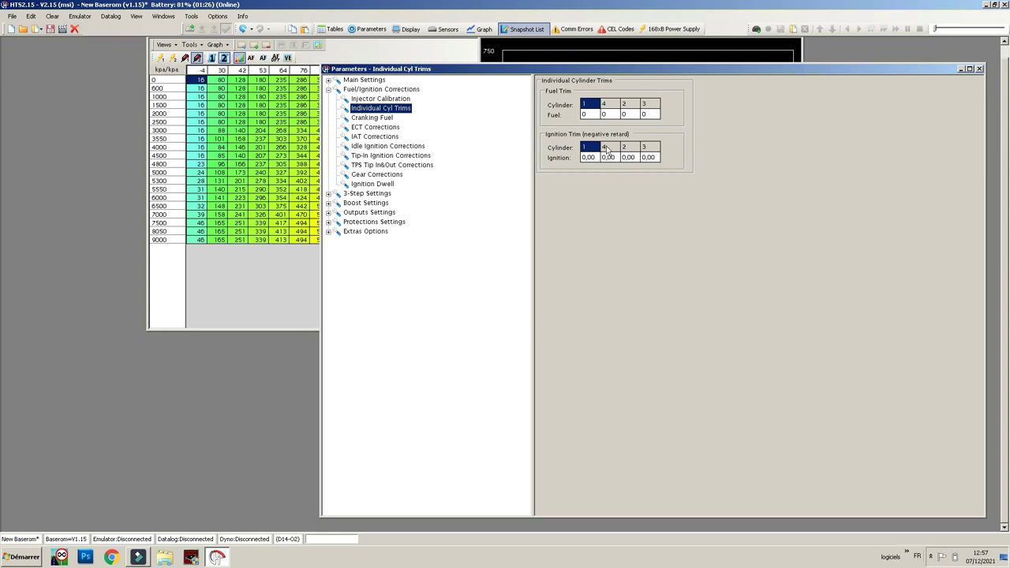
left_click(376, 118)
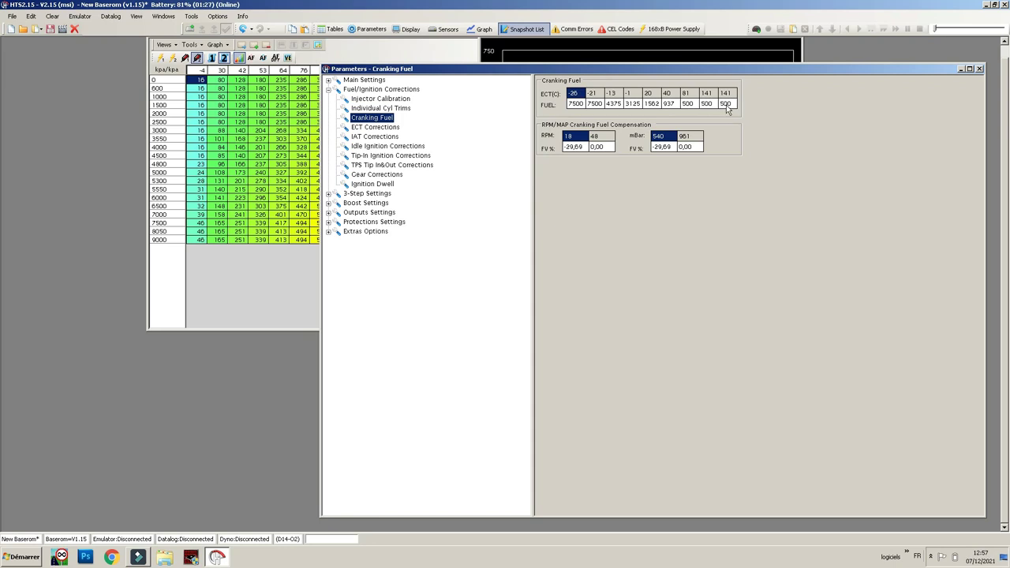
left_click(371, 127)
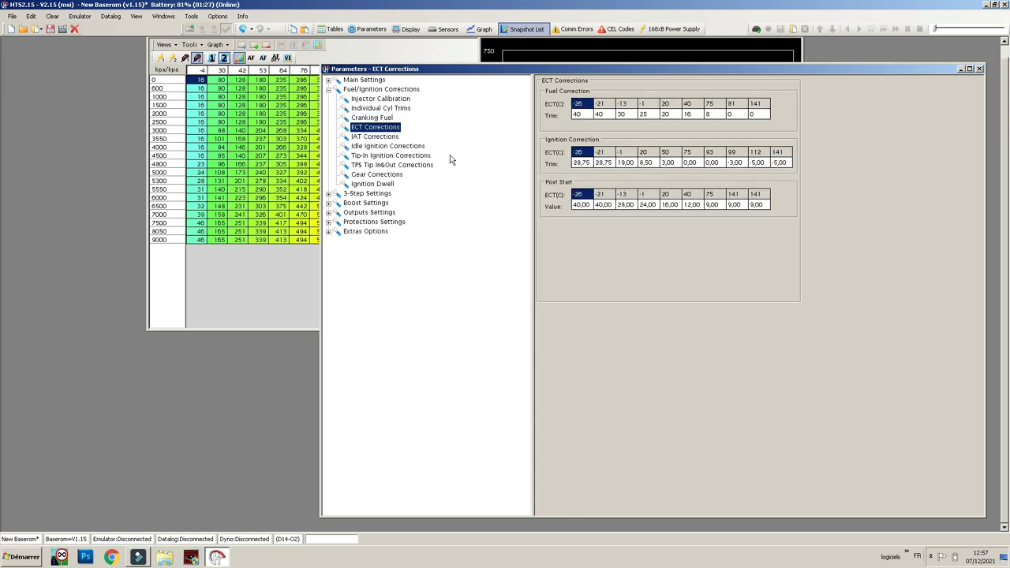
left_click(374, 139)
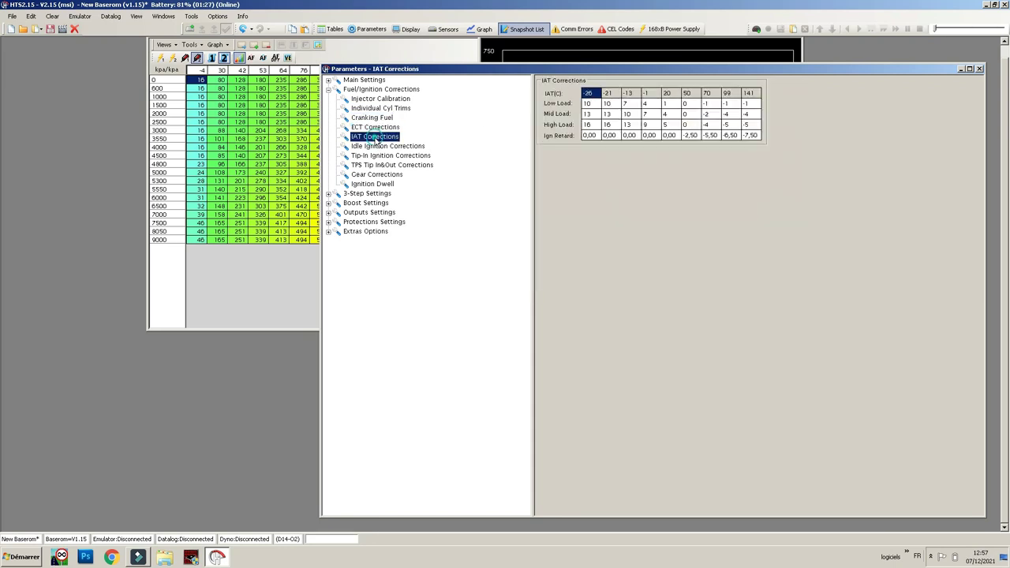
left_click(386, 148)
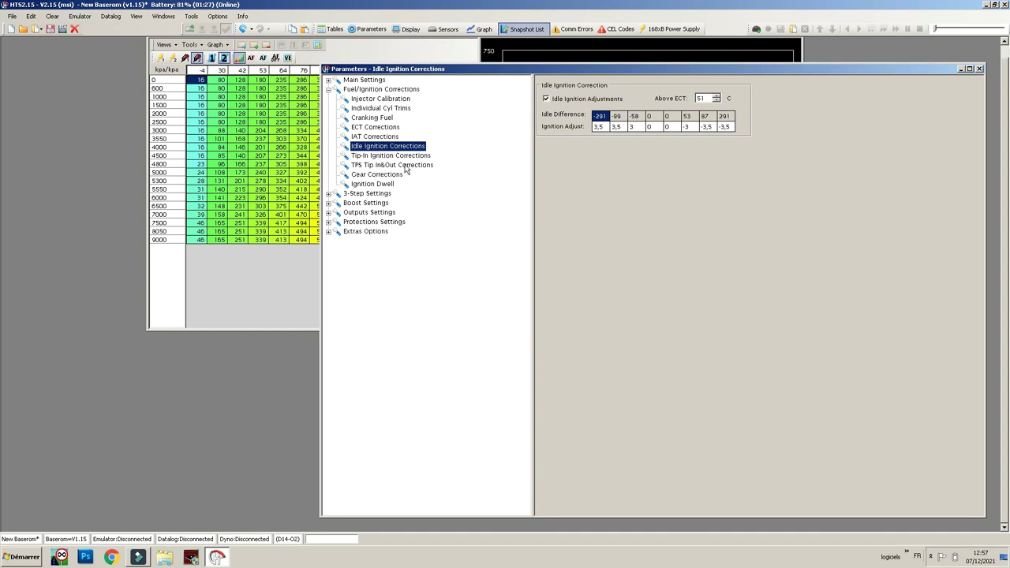
left_click(383, 156)
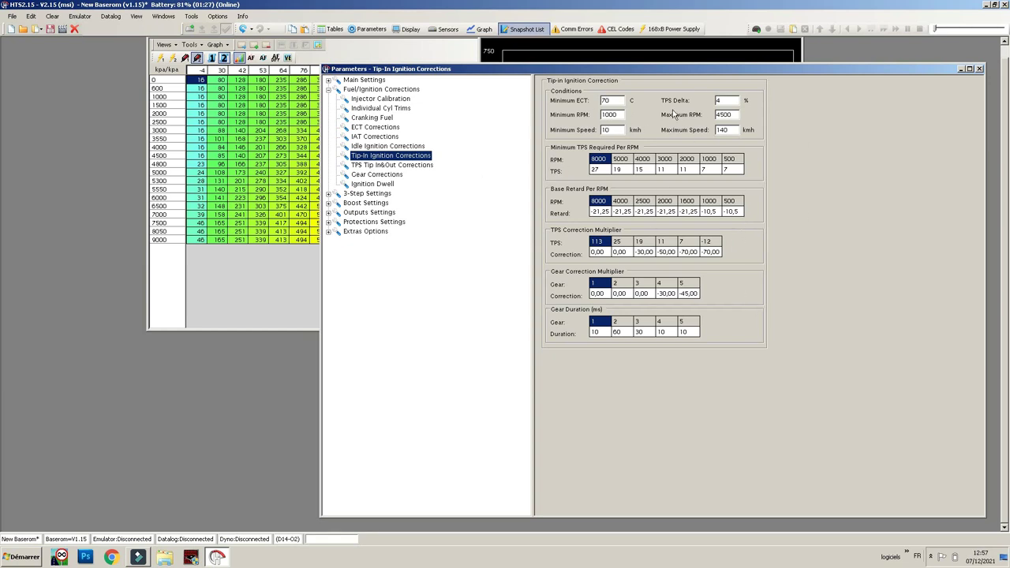
left_click(401, 165)
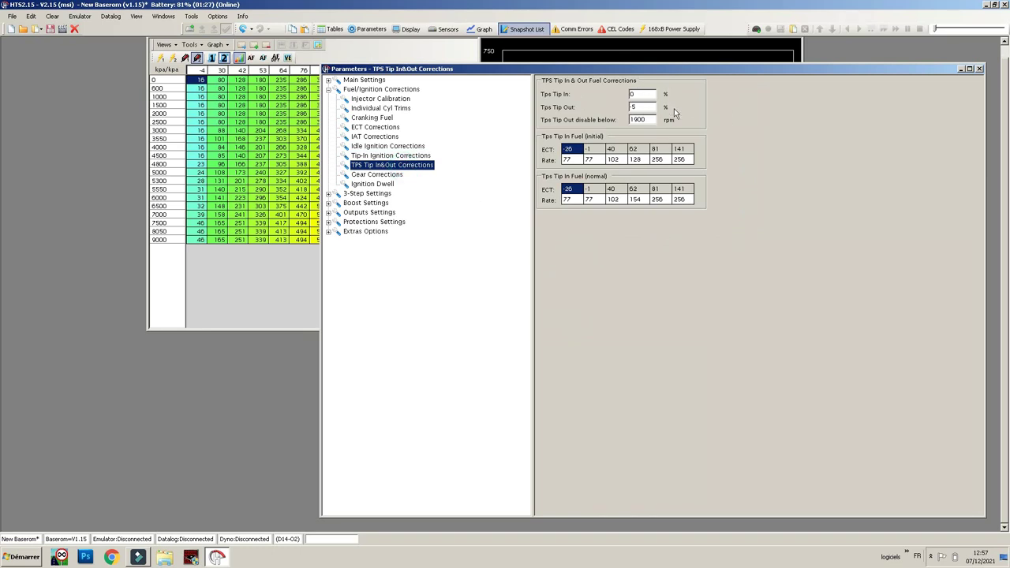
left_click(395, 175)
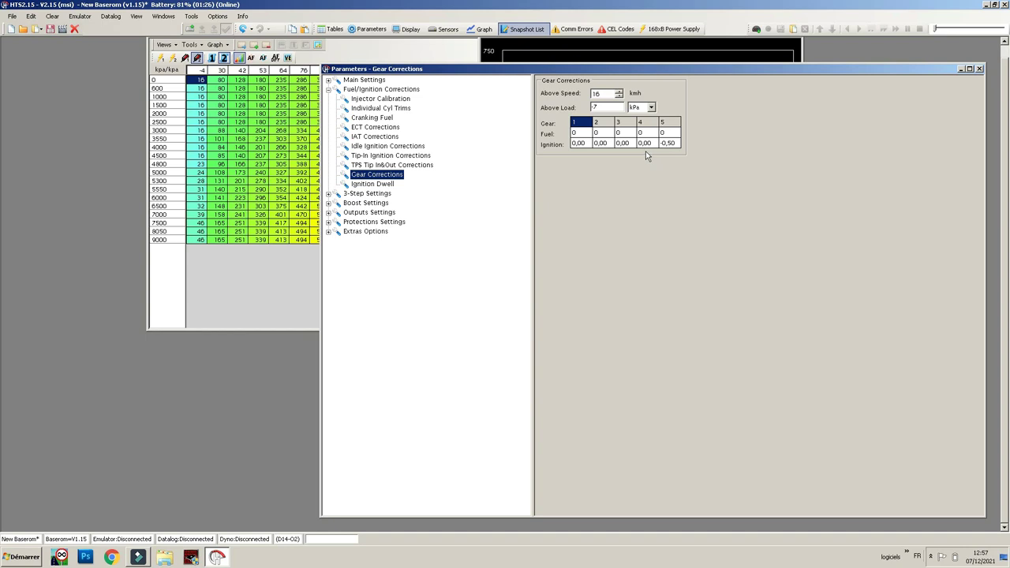
left_click(386, 187)
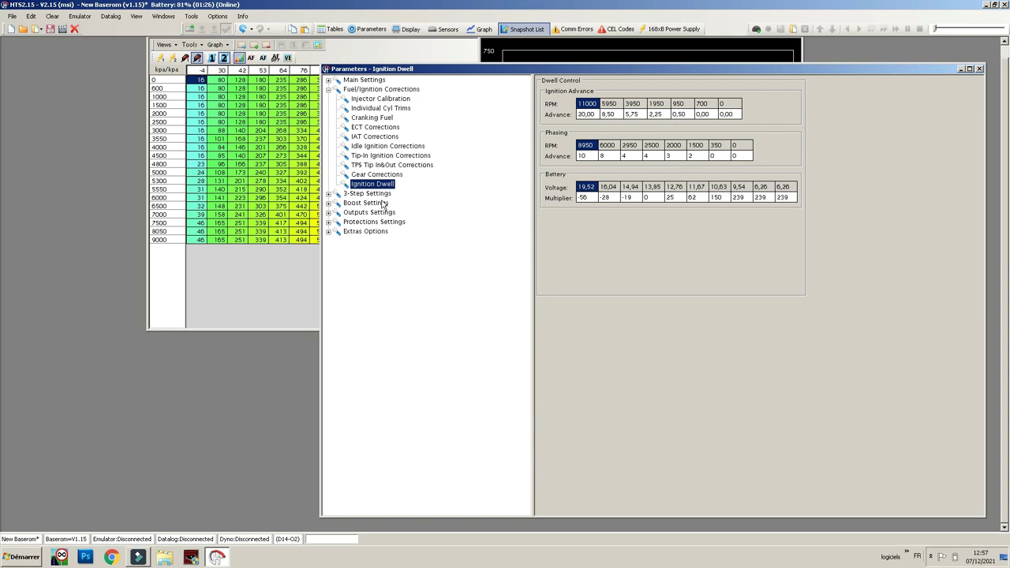
In the Launch Control page of the 3-Step Settings, set the 2-Step input to Always on and review Below Speed and Cut RPM.
left_click(328, 89)
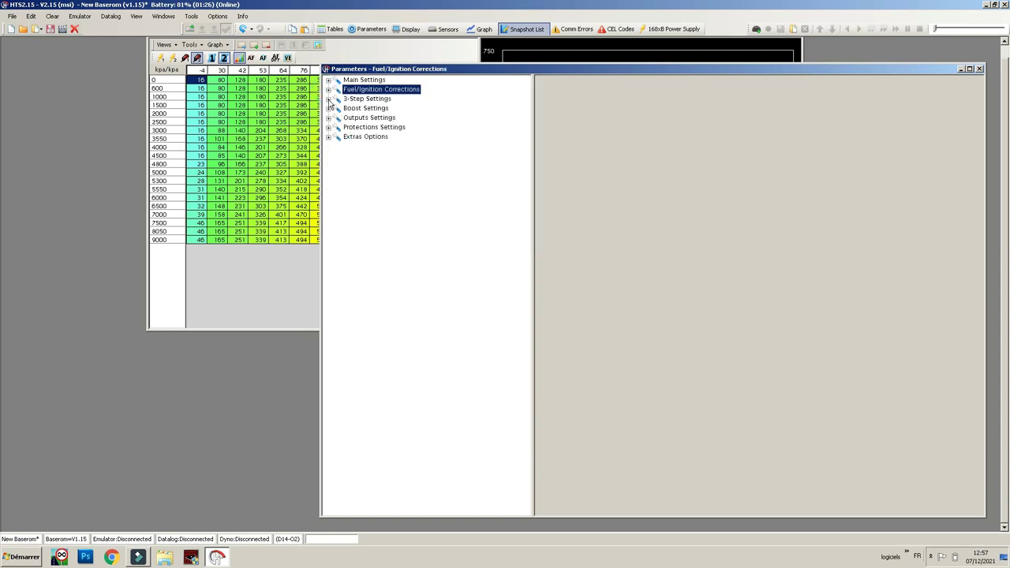
left_click(329, 99)
left_click(381, 108)
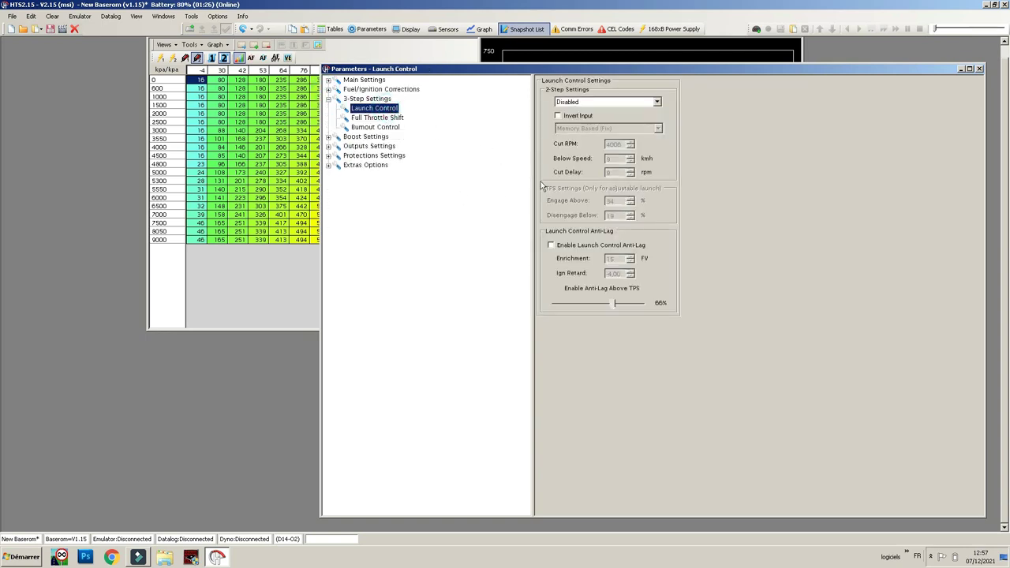
left_click(609, 104)
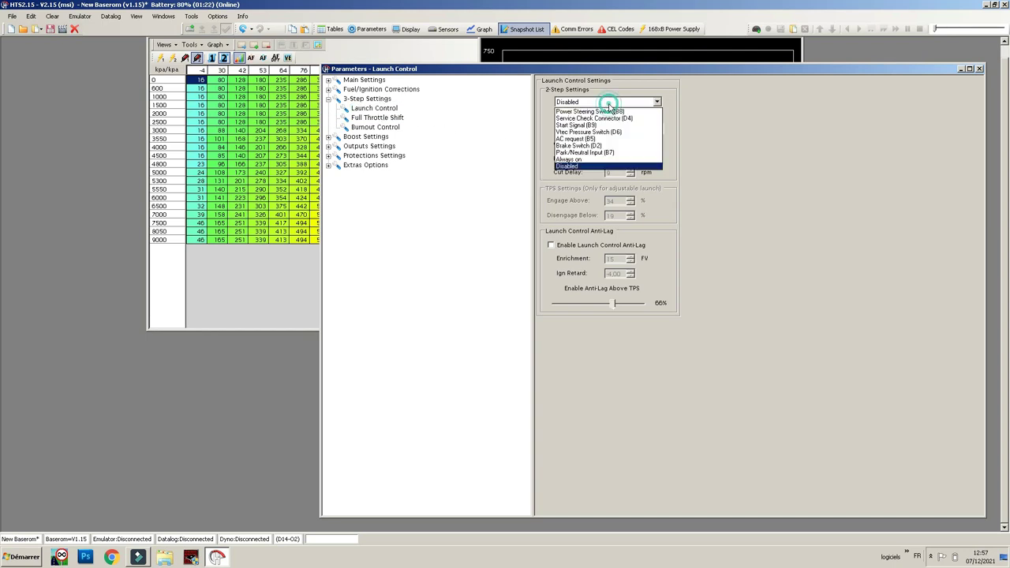
left_click(578, 160)
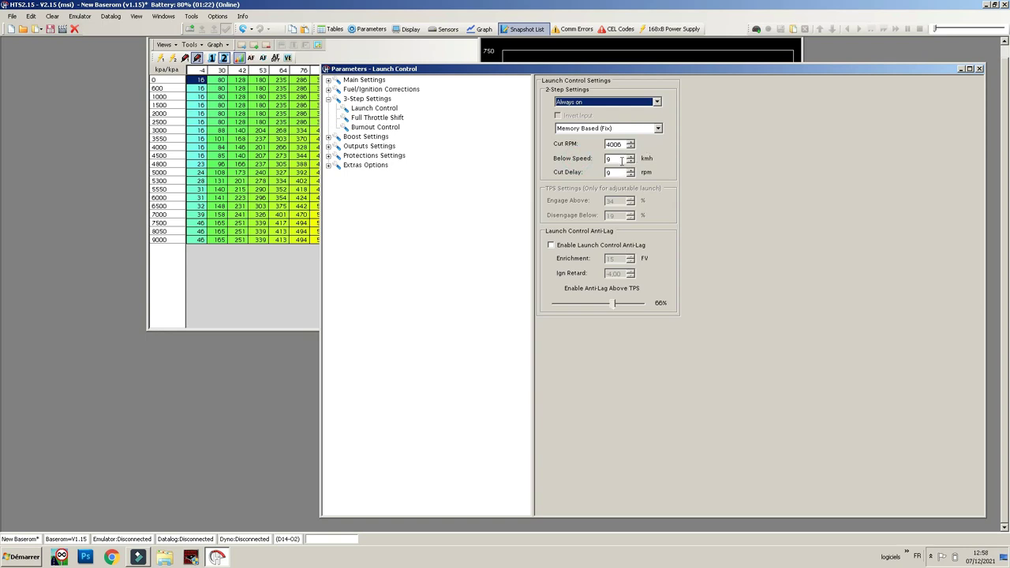
left_click(619, 159)
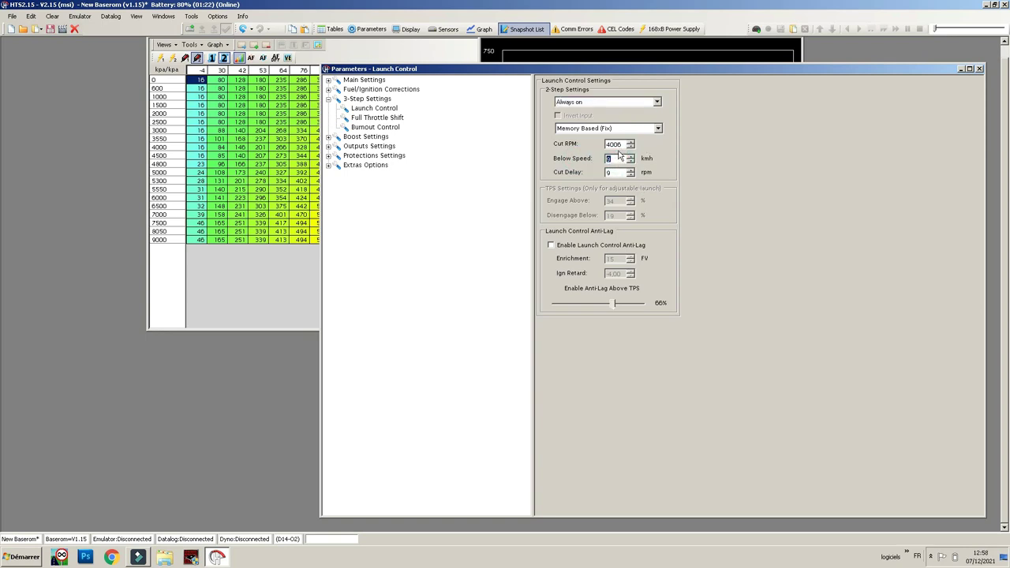
left_click(624, 144)
Examine the Full Throttle Shift page and the available Burnout Control inputs in the 3-Step Settings.
left_click(376, 119)
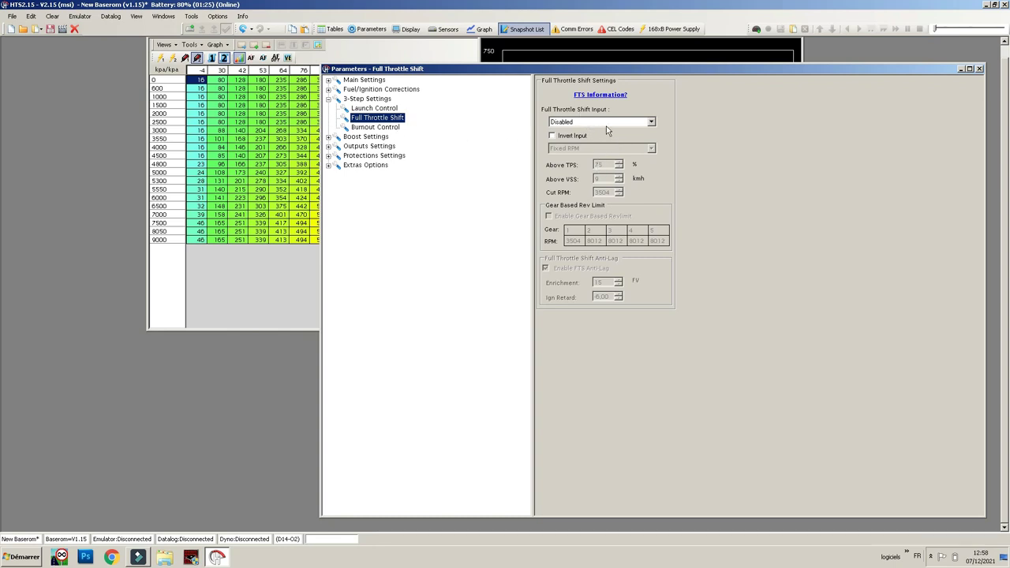
left_click(382, 129)
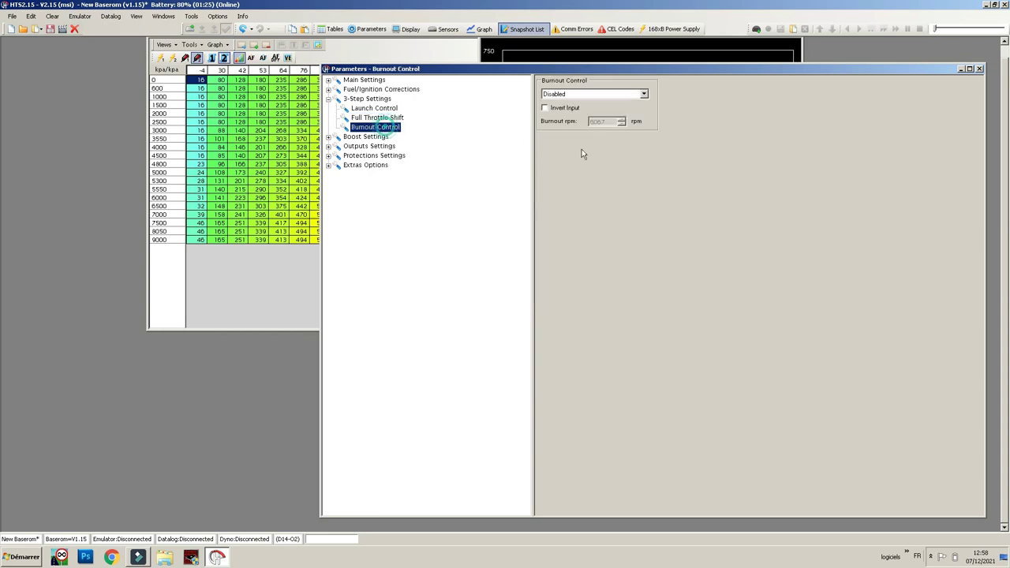
left_click(600, 94)
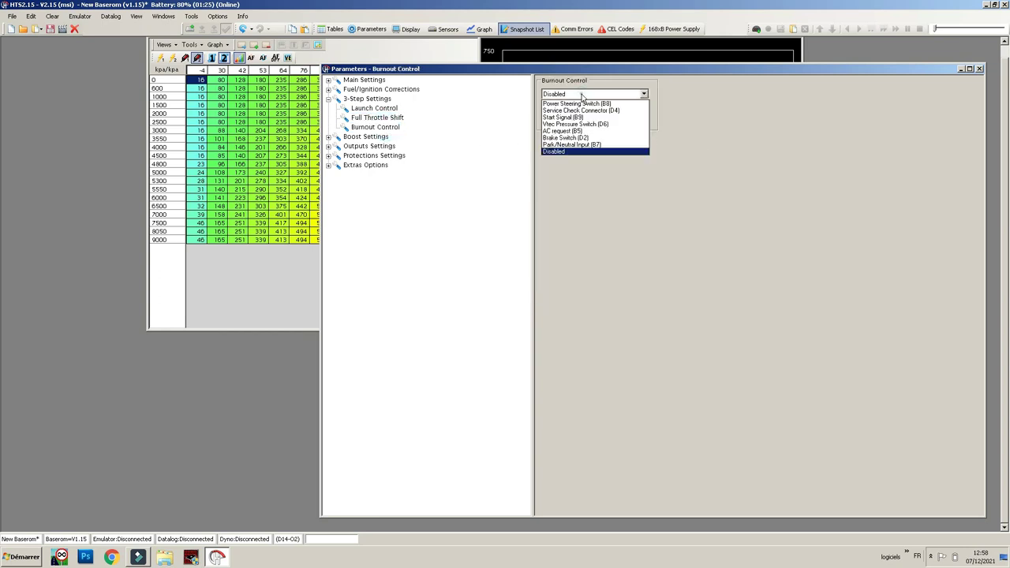
left_click(789, 136)
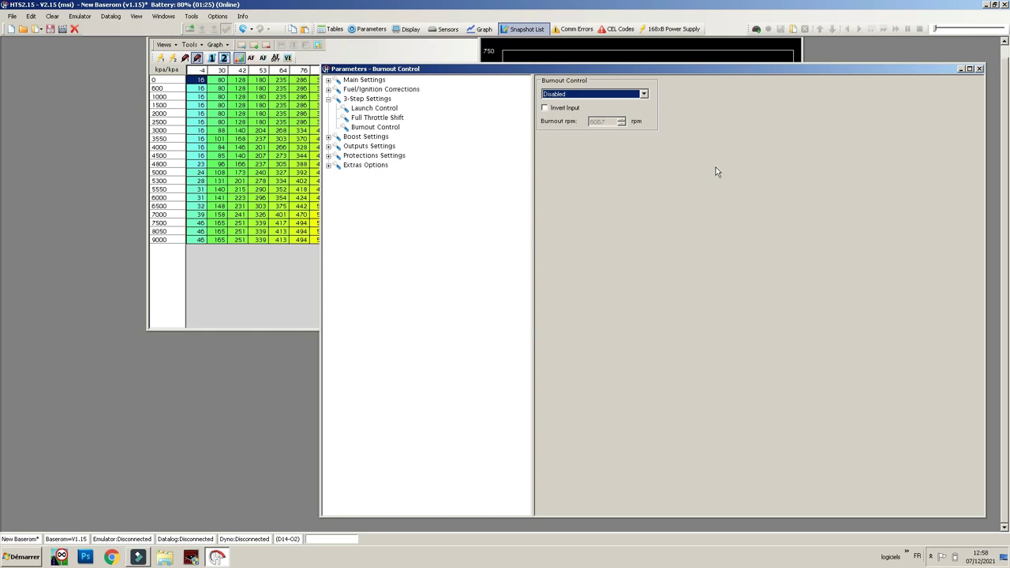
left_click(329, 99)
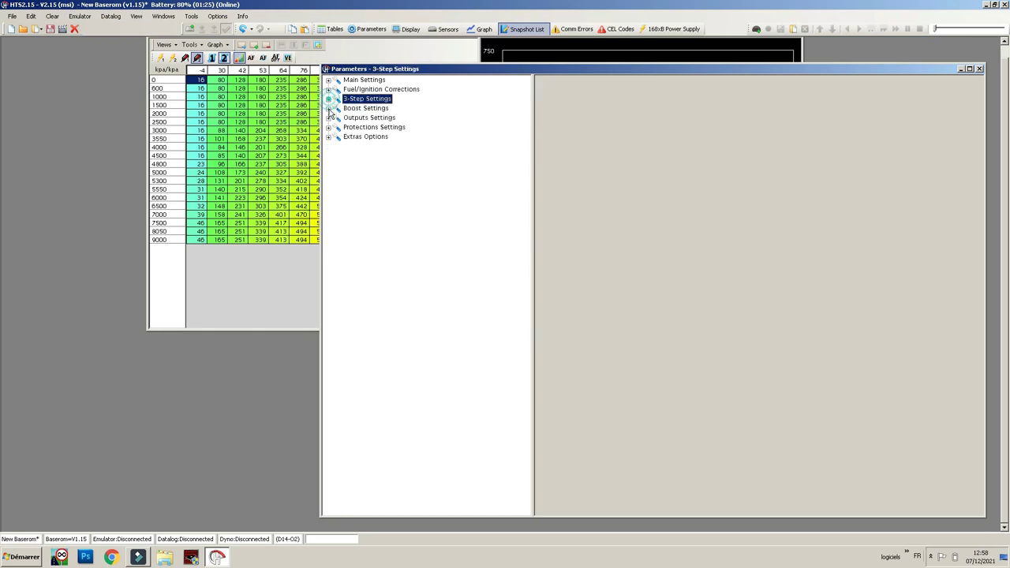
Enable Boost Cut in the Boost Settings and review the Cold Cut and Hot Cut pressure limits.
left_click(329, 109)
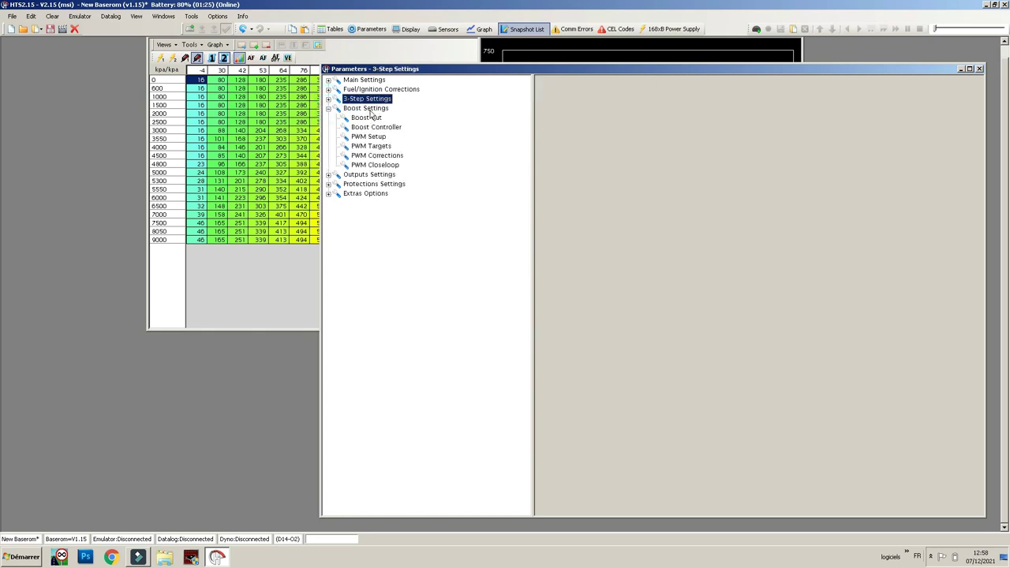
left_click(371, 119)
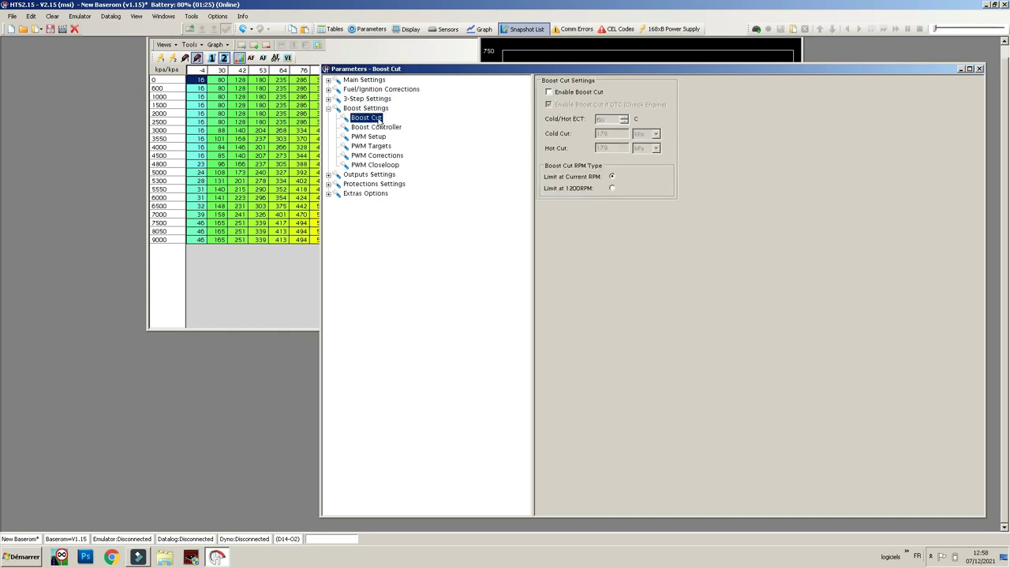
left_click(372, 129)
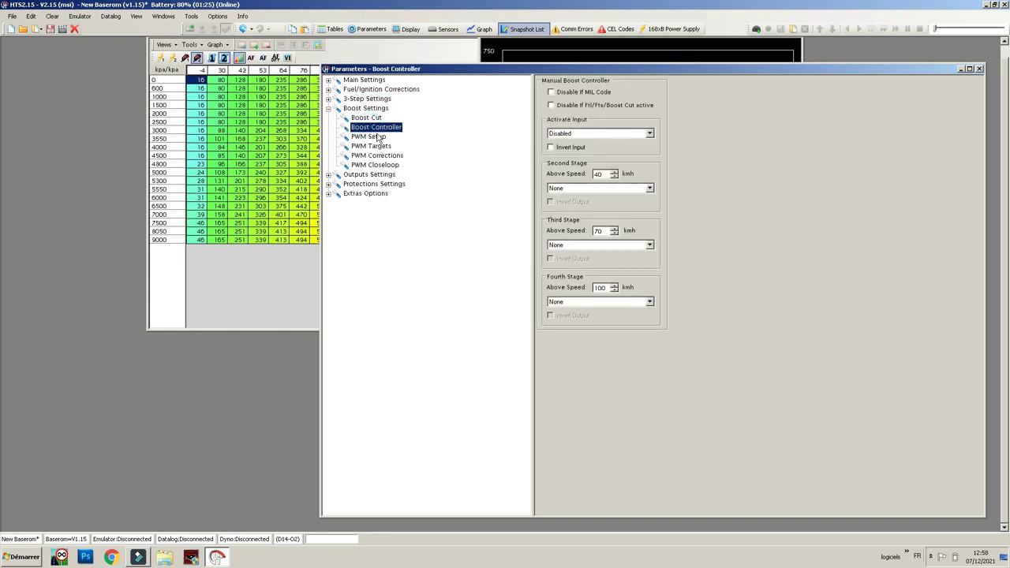
left_click(369, 120)
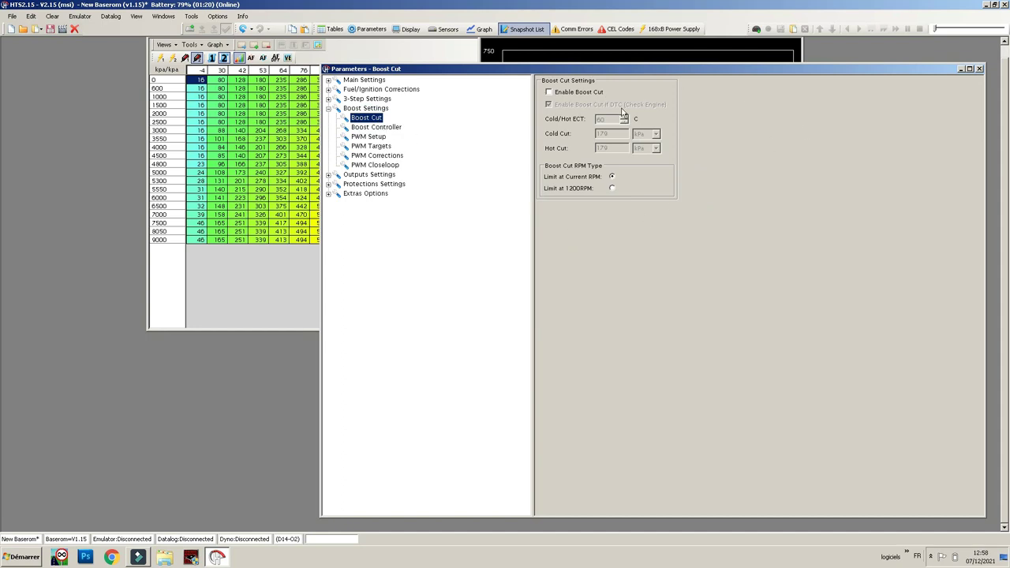
left_click(578, 94)
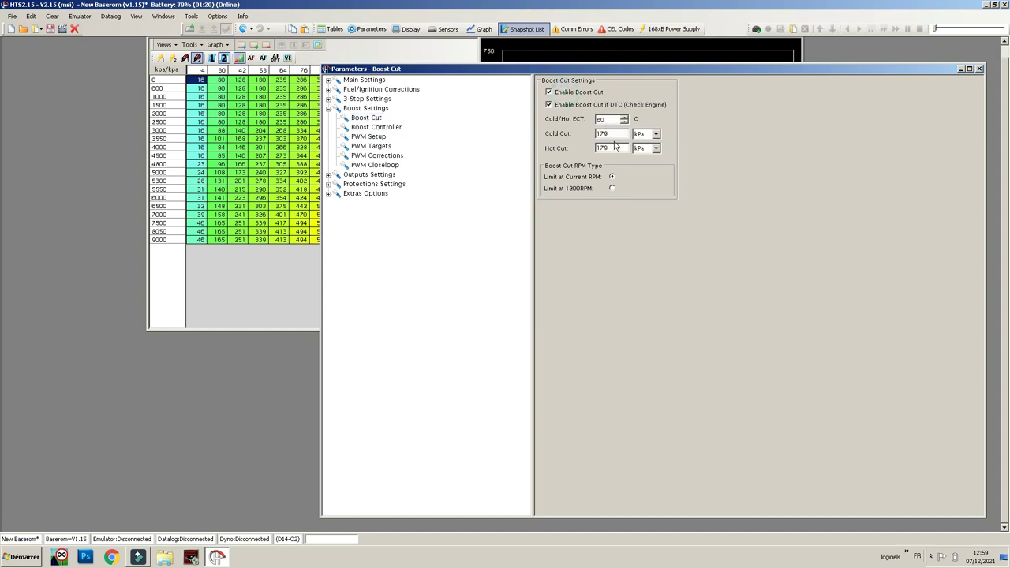
double_click(614, 133)
key("Tab")
key("shift+Tab")
key("Tab")
key("shift+Tab")
Examine the Boost Controller, PWM Setup, PWM Targets, PWM Corrections and PWM Closeloop pages of the Boost Settings.
left_click(386, 128)
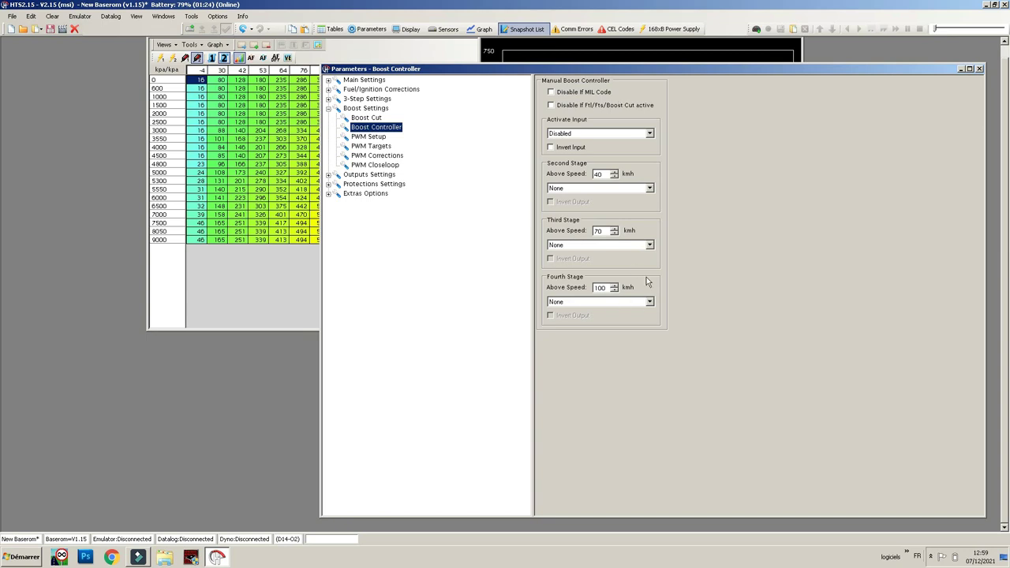
left_click(380, 137)
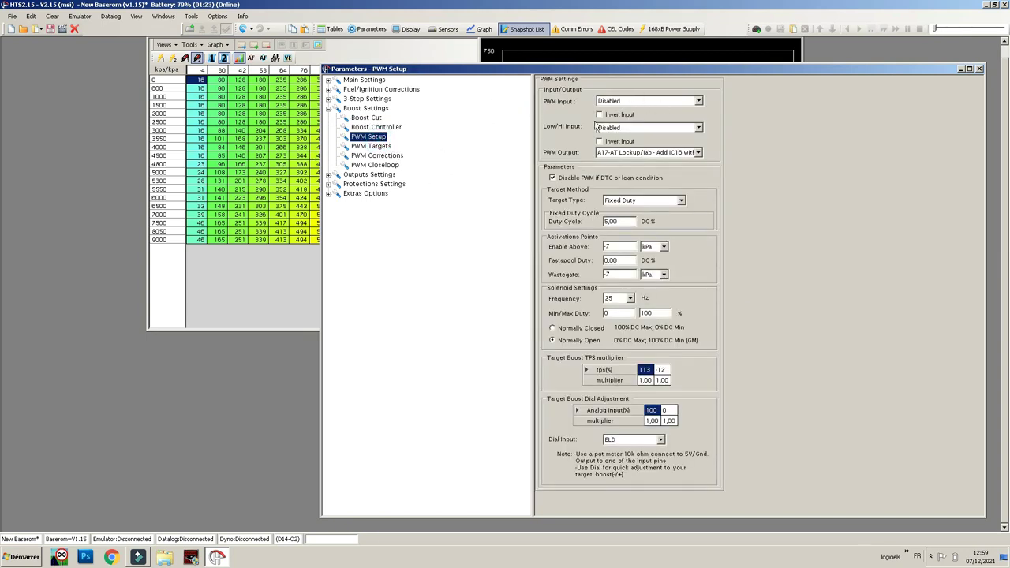
left_click(385, 148)
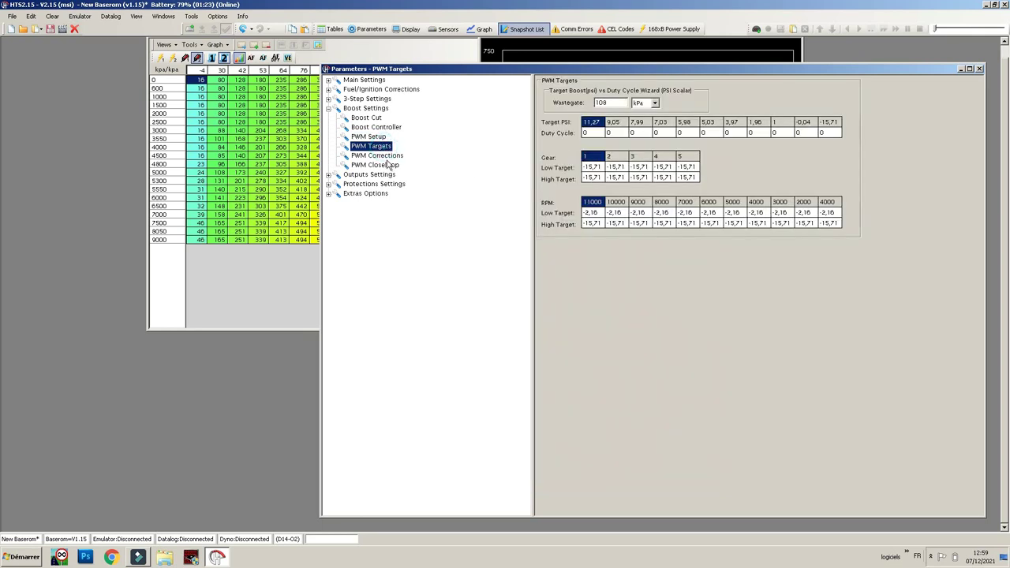
left_click(392, 157)
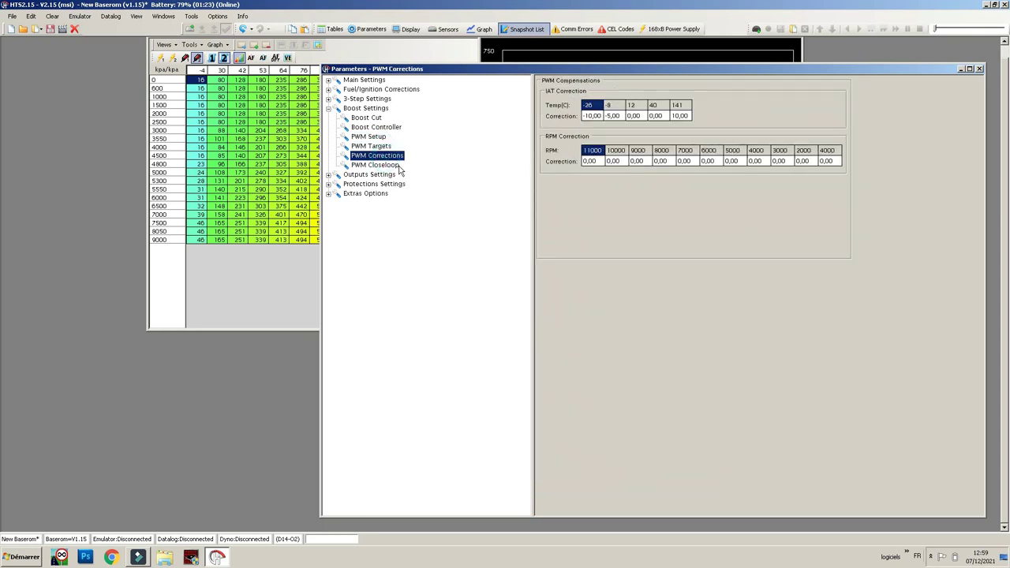
left_click_drag(590, 161, 837, 179)
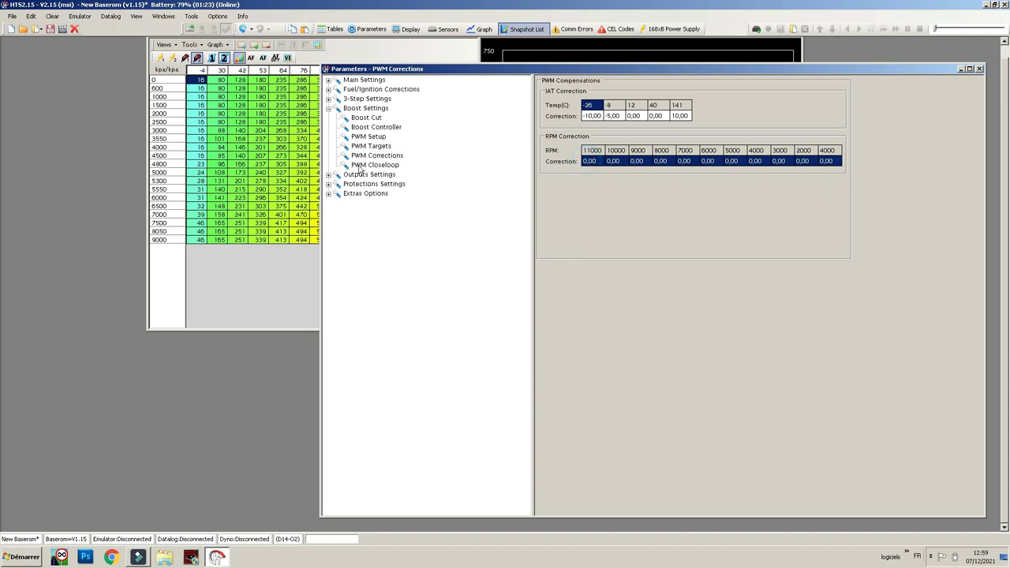
left_click(373, 165)
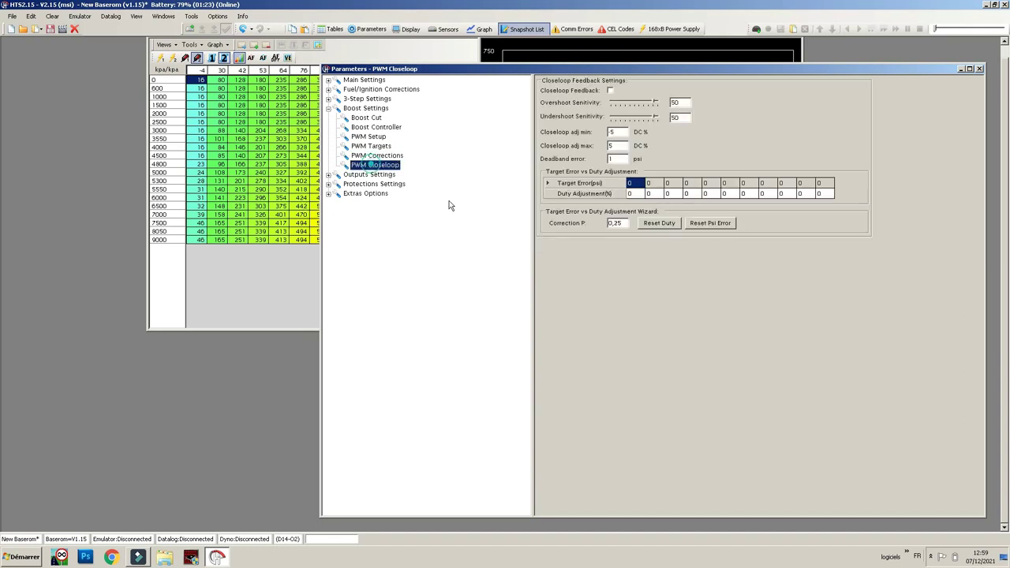
left_click(385, 156)
left_click(377, 147)
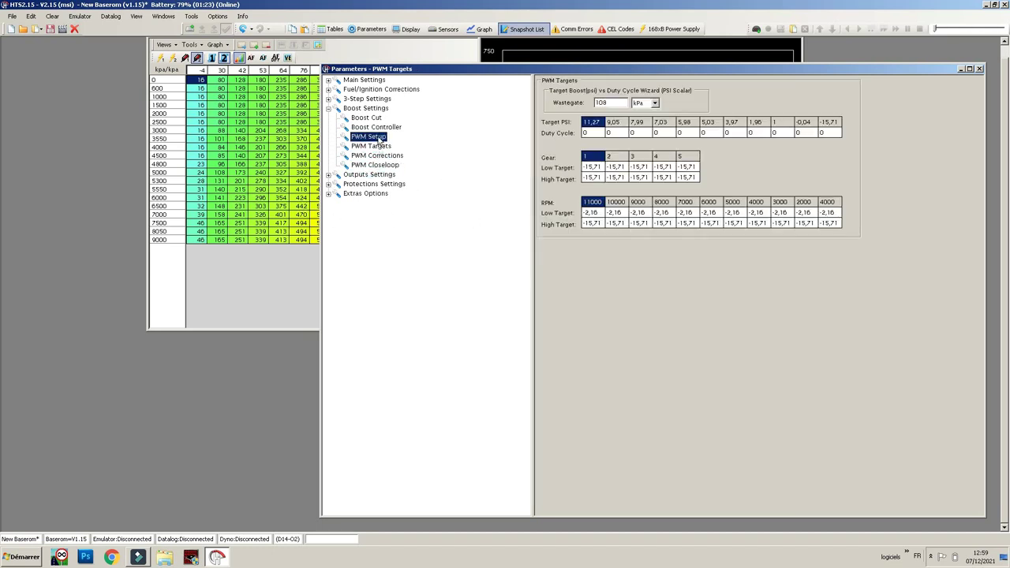
left_click(369, 137)
left_click(373, 165)
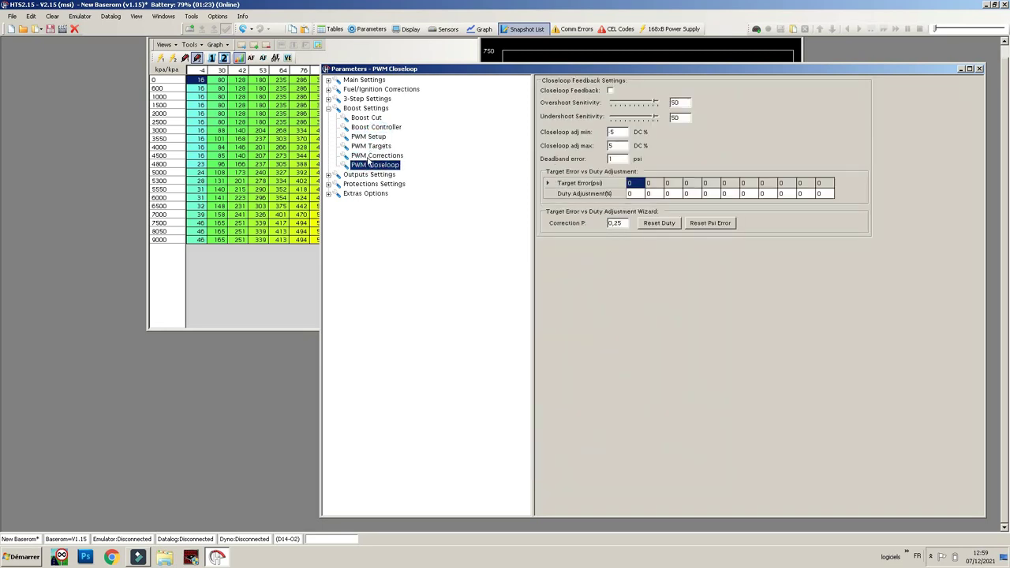
left_click(373, 155)
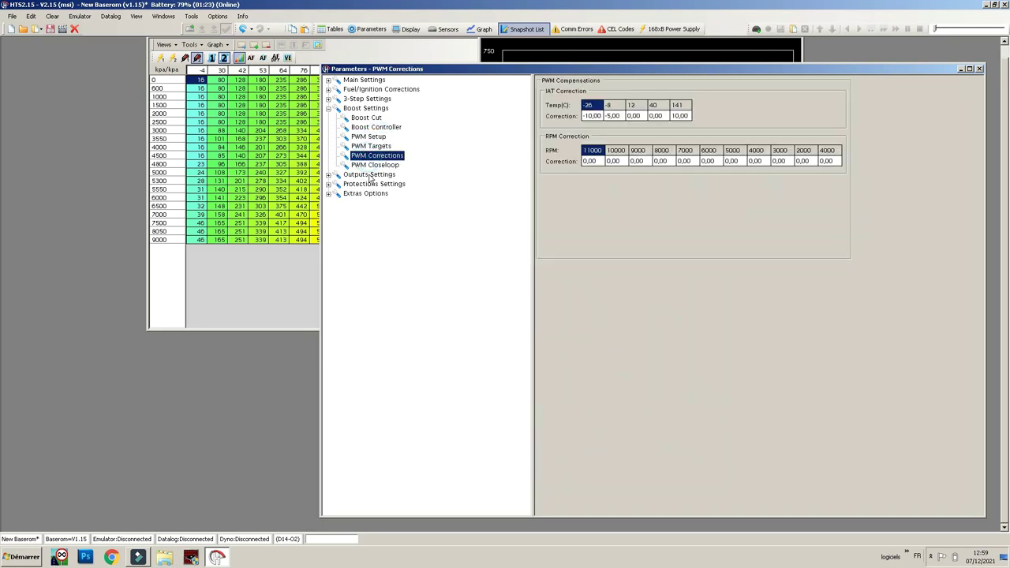
Examine the general purpose Output 1 page and its Adjustments entry in the Outputs Settings.
left_click(329, 108)
left_click(328, 118)
left_click(365, 128)
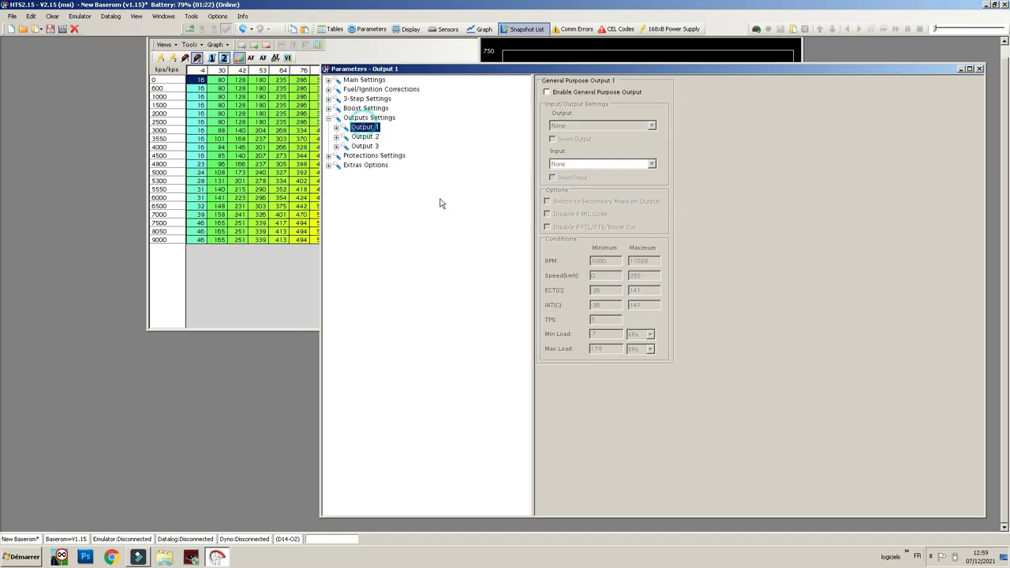
left_click(336, 128)
left_click(377, 137)
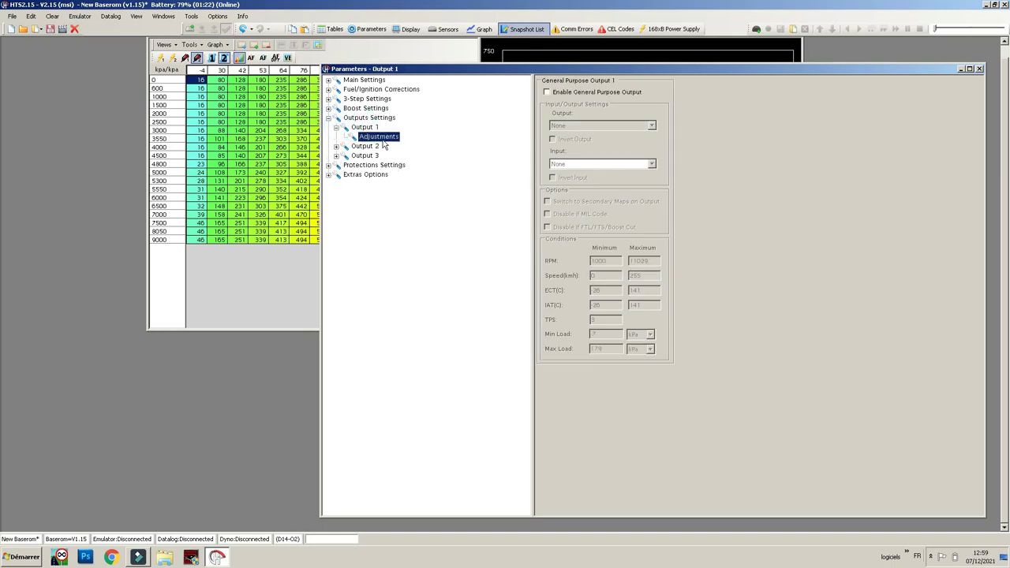
left_click(336, 127)
Enable the TPS condition of the Anti-Start protection and enter 0% as its minimum TPS.
left_click(328, 155)
left_click(366, 165)
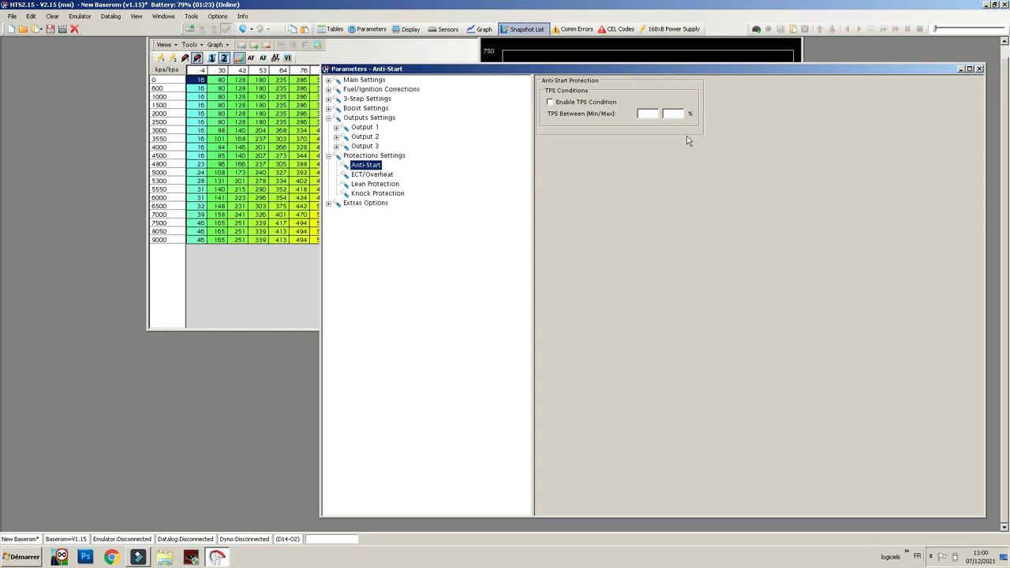
left_click(551, 102)
left_click(550, 103)
left_click(550, 102)
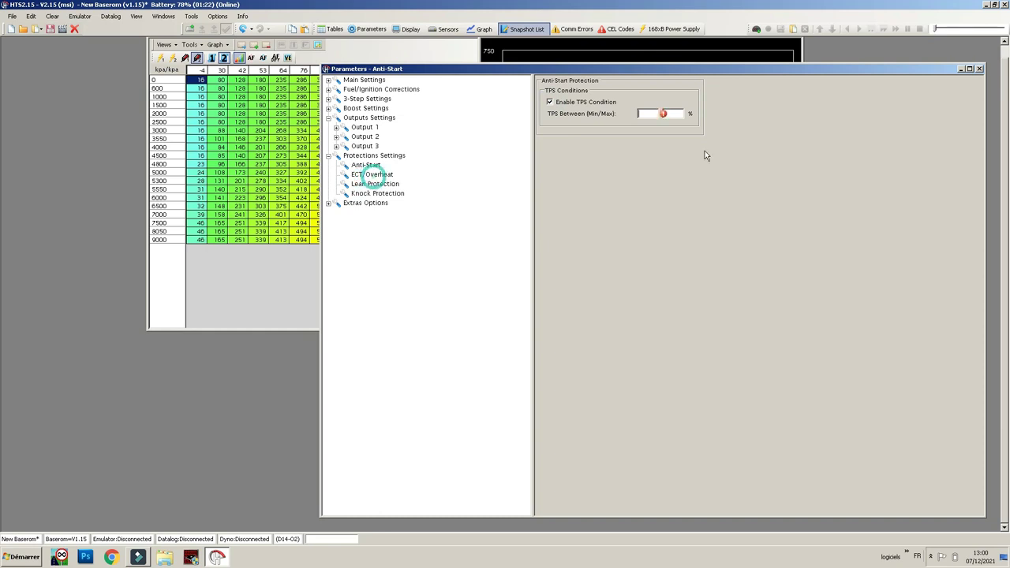
left_click(672, 113)
left_click(661, 115)
left_click(550, 103)
left_click_drag(680, 70, 593, 67)
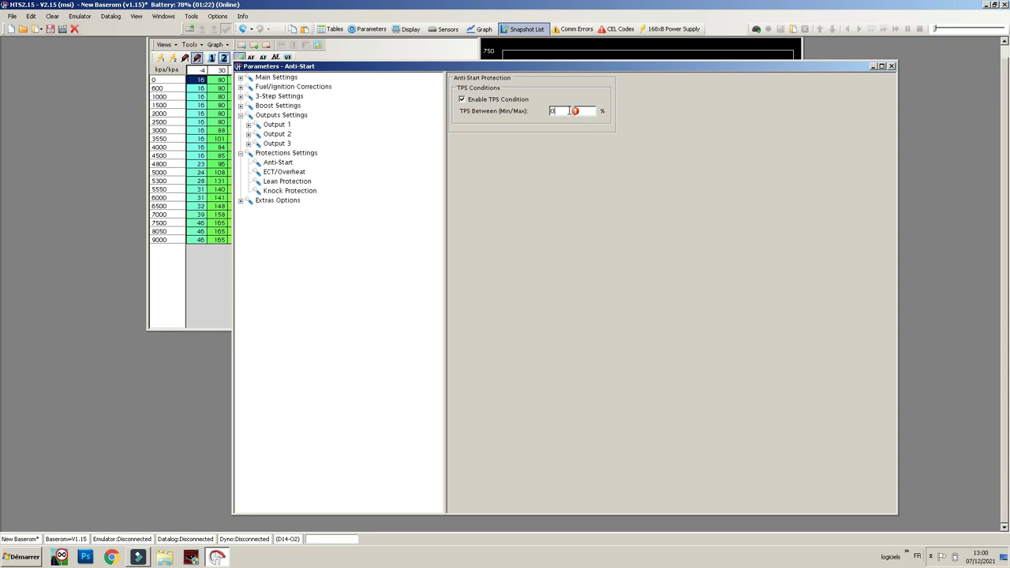
left_click(580, 110)
Examine the ECT/Overheat, Lean Protection and Knock Protection pages of the Protections Settings.
left_click(271, 162)
left_click(283, 171)
left_click(280, 163)
left_click(280, 172)
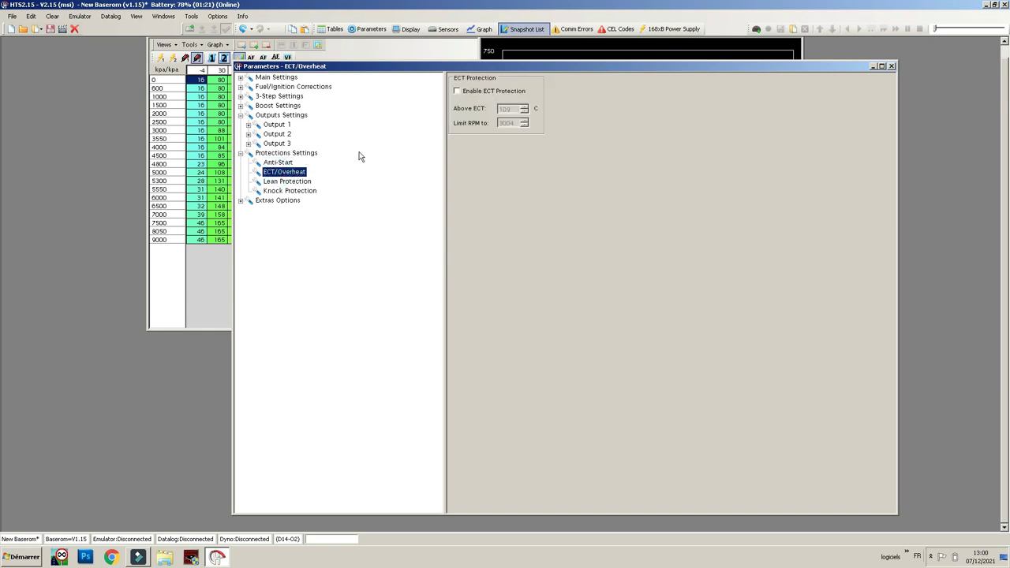
left_click(292, 182)
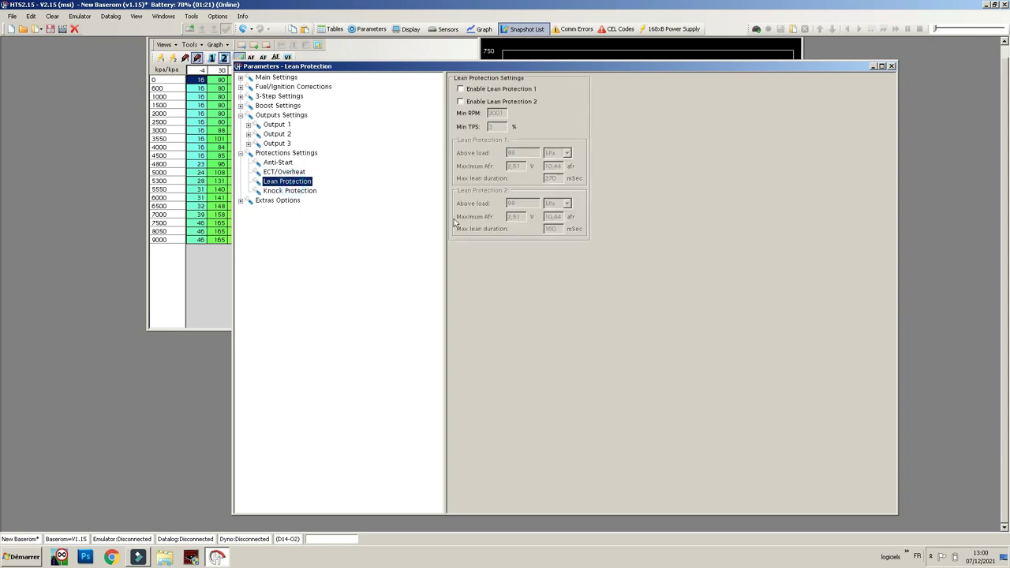
left_click(290, 192)
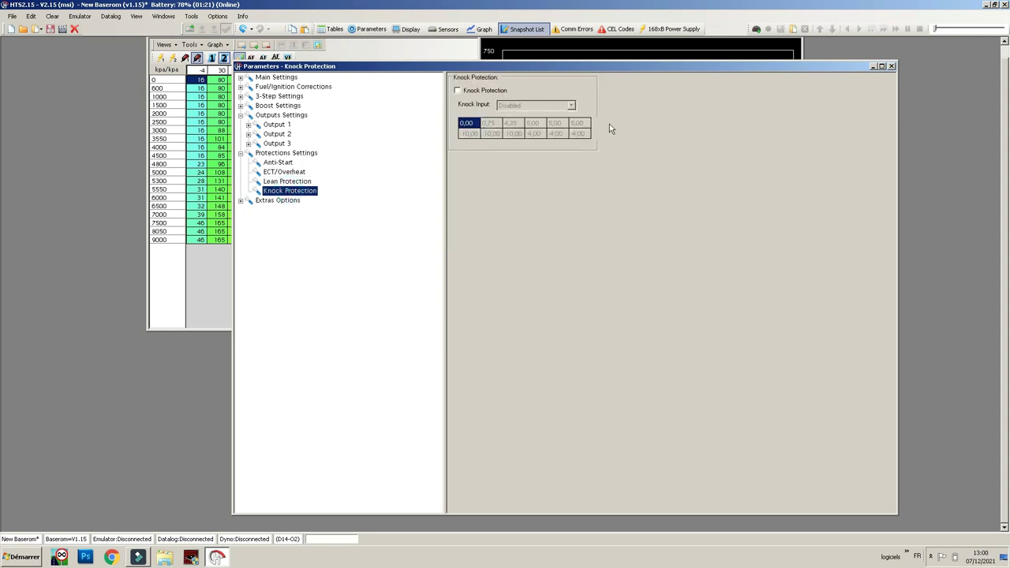
Examine the Extra, Traction Control, AC Cutoff and Fuel Cut Decel pages of the Extras Options.
left_click(241, 202)
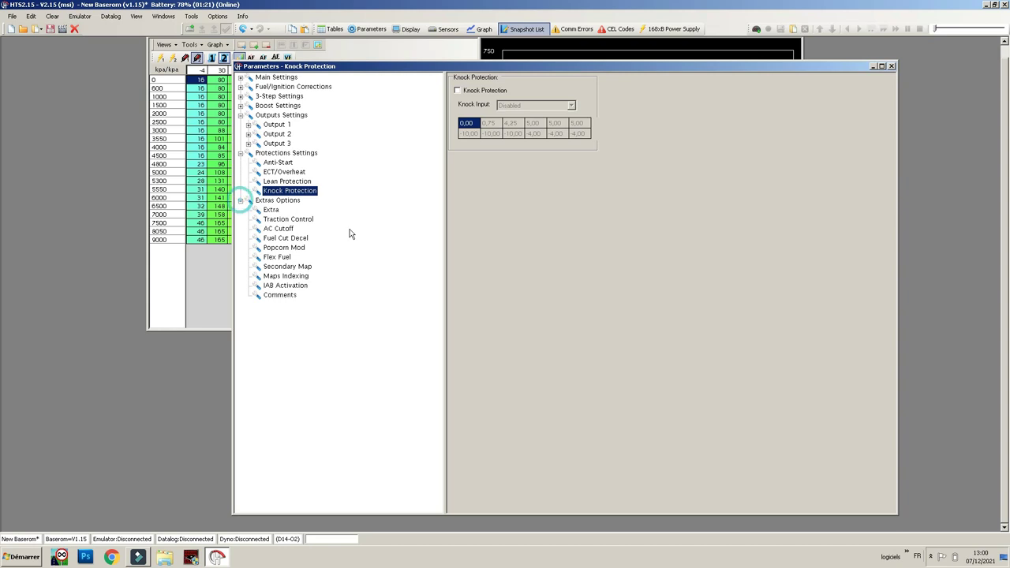
left_click(276, 202)
left_click(272, 210)
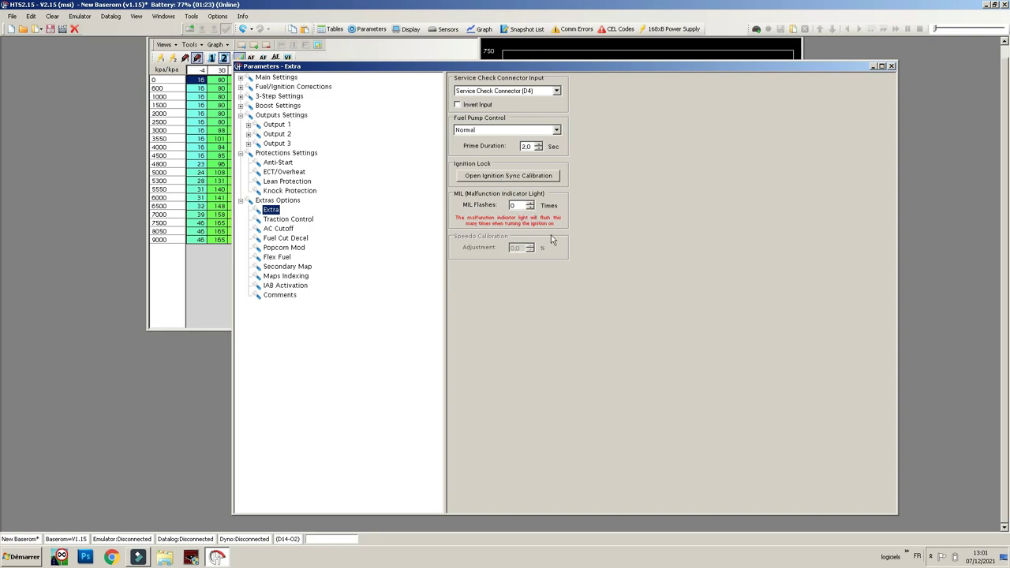
left_click(285, 220)
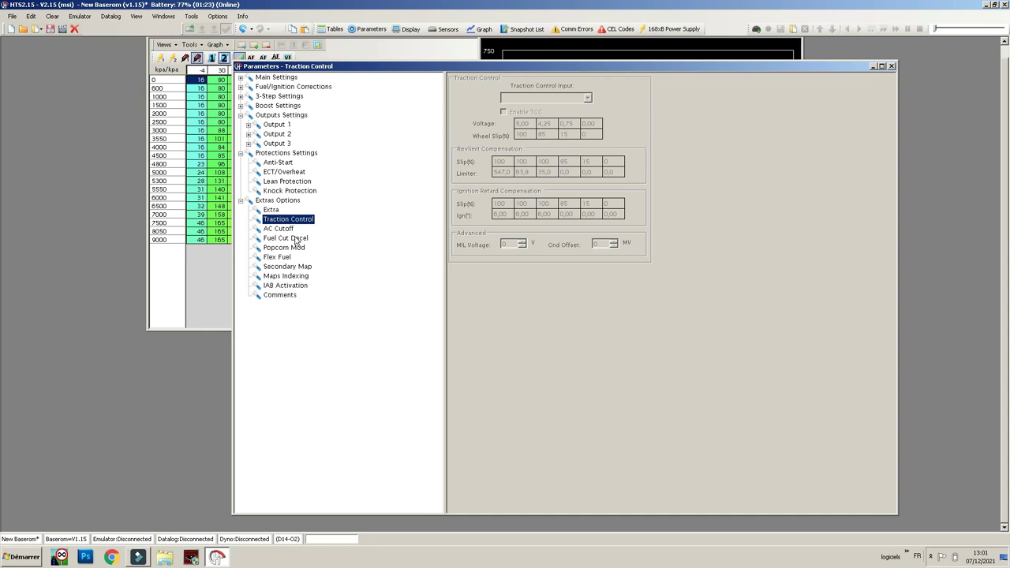
left_click(286, 230)
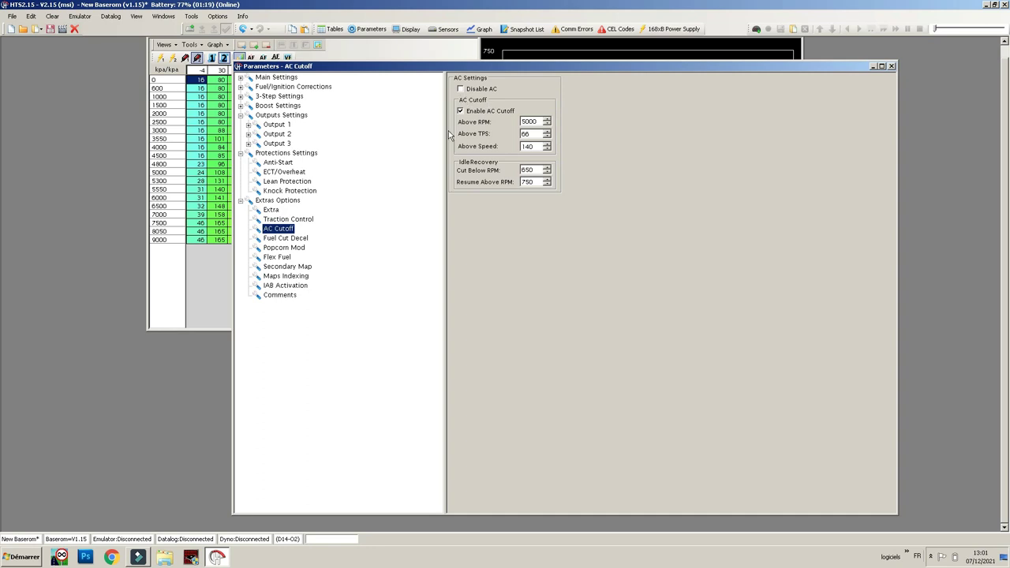
left_click(284, 239)
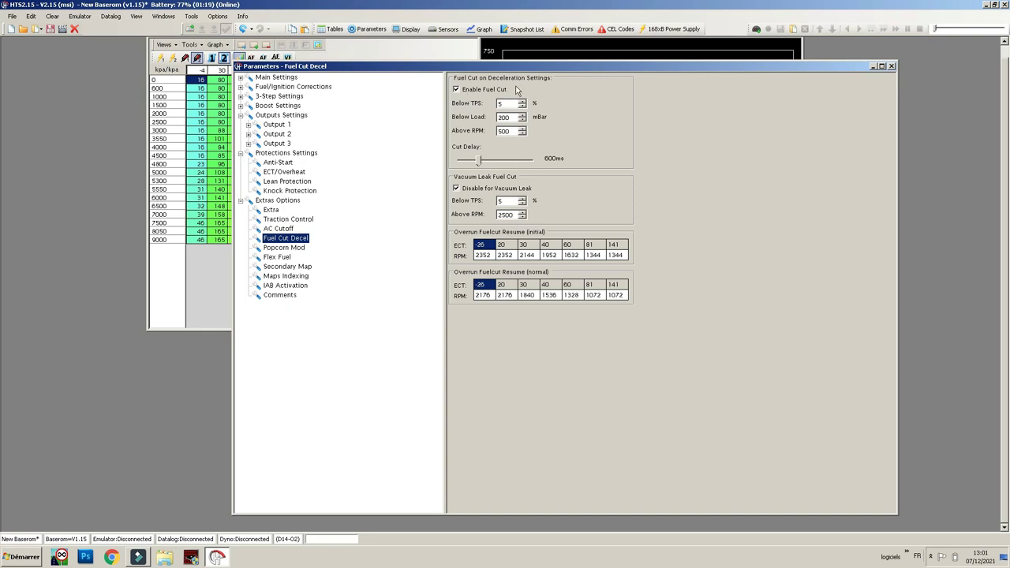
Examine the Popcorn Mod settings, including the option to add the mod, and the Flex Fuel page.
left_click(282, 247)
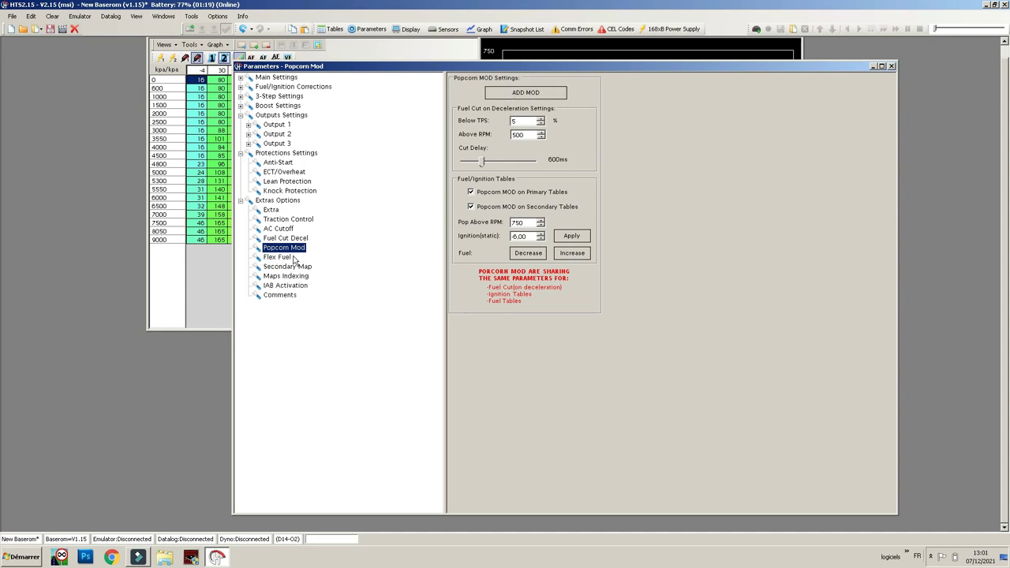
left_click(527, 93)
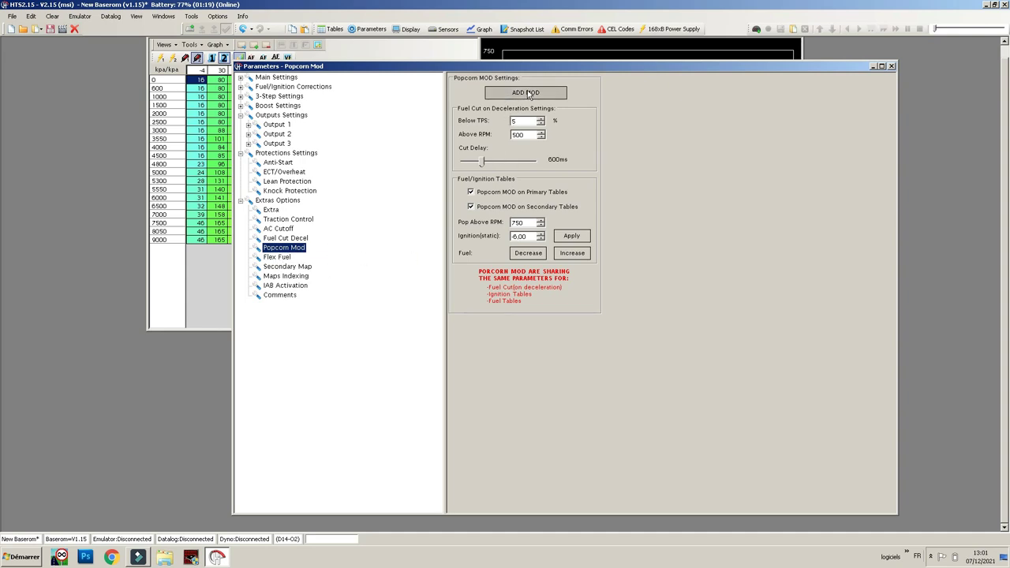
left_click(270, 259)
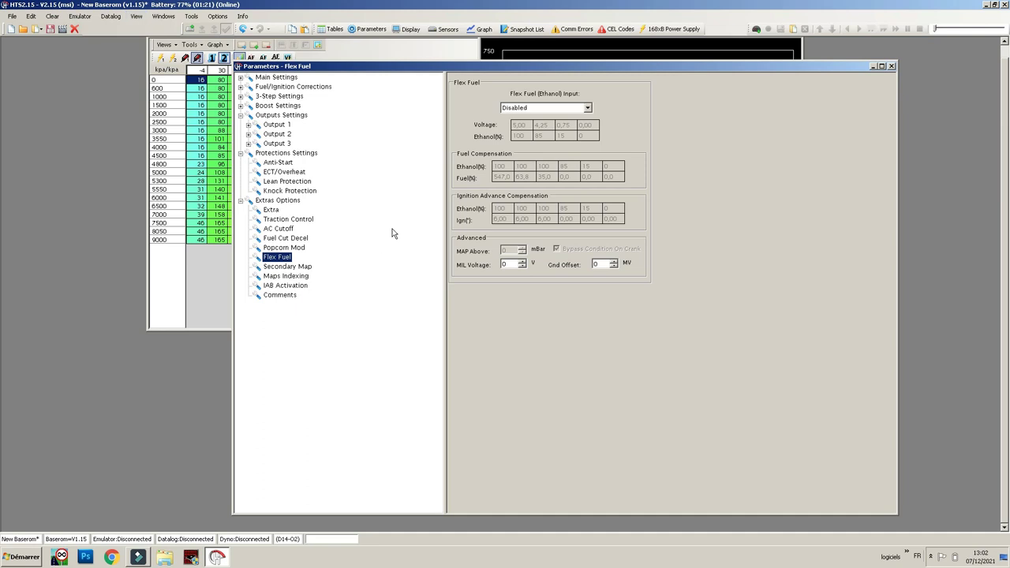
Set the Flex Fuel (Ethanol) Input to Analog D10 (ELD) and load default values into the Flex Fuel tables.
left_click(586, 108)
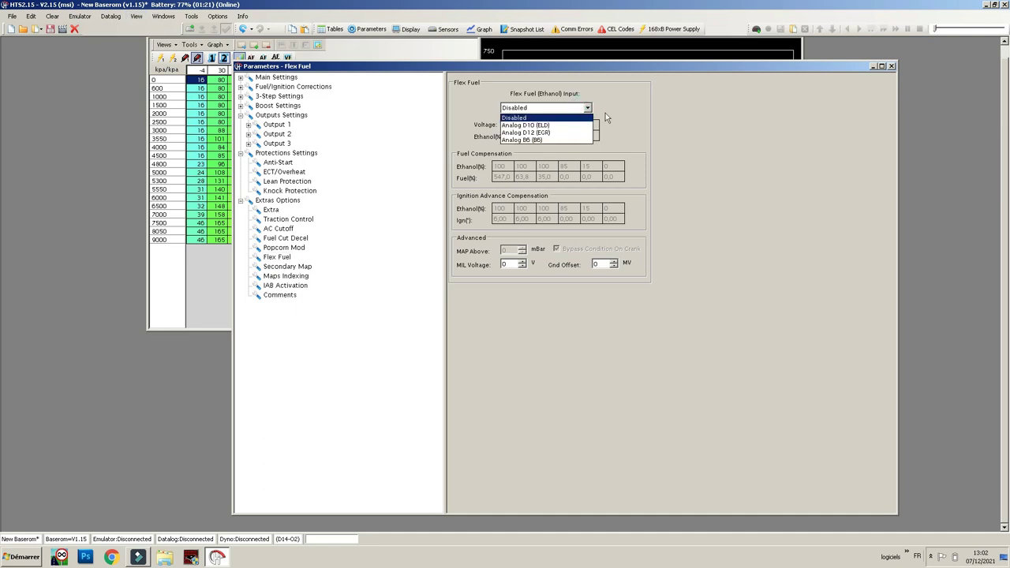
left_click(647, 103)
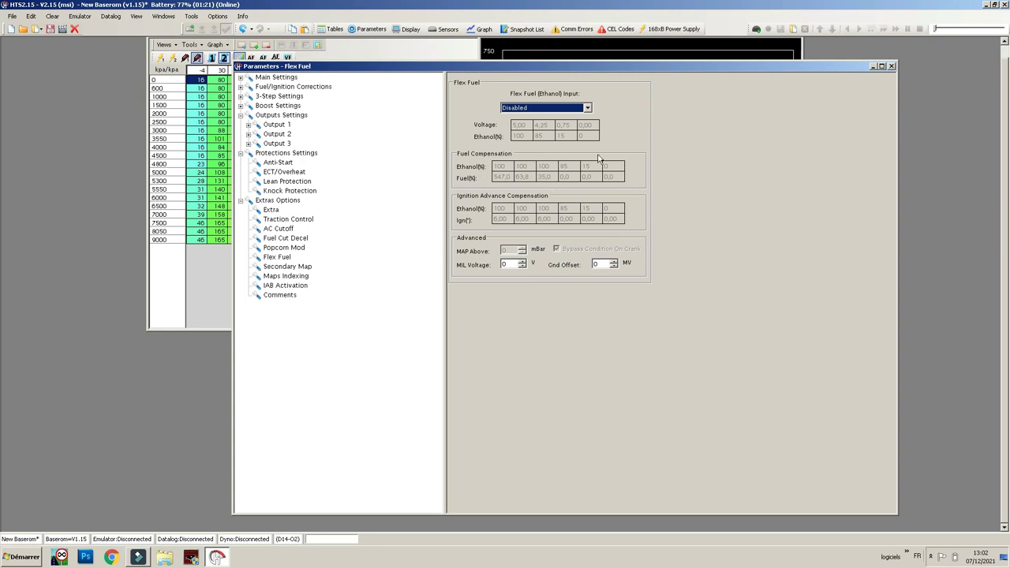
left_click(587, 107)
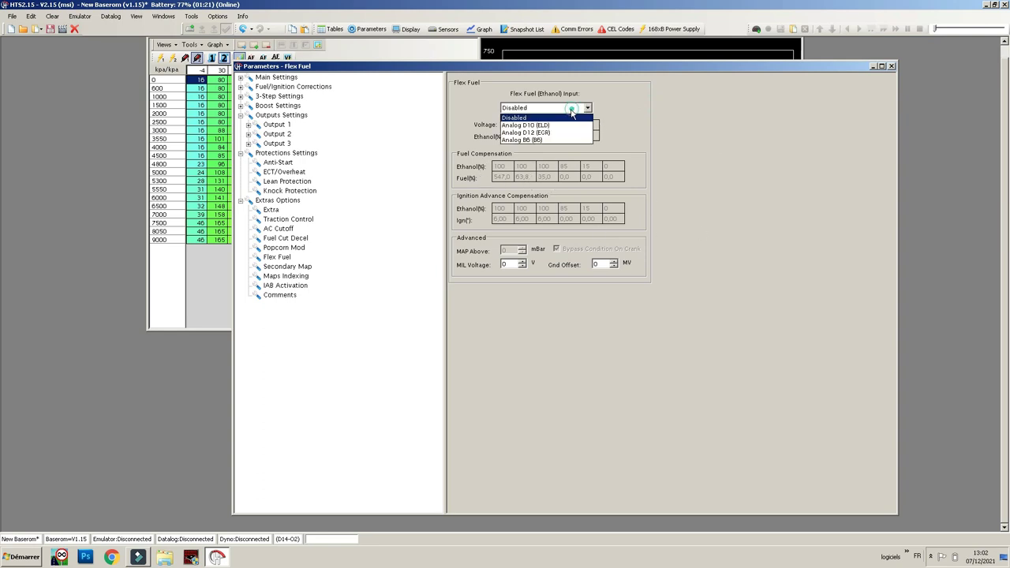
left_click(537, 125)
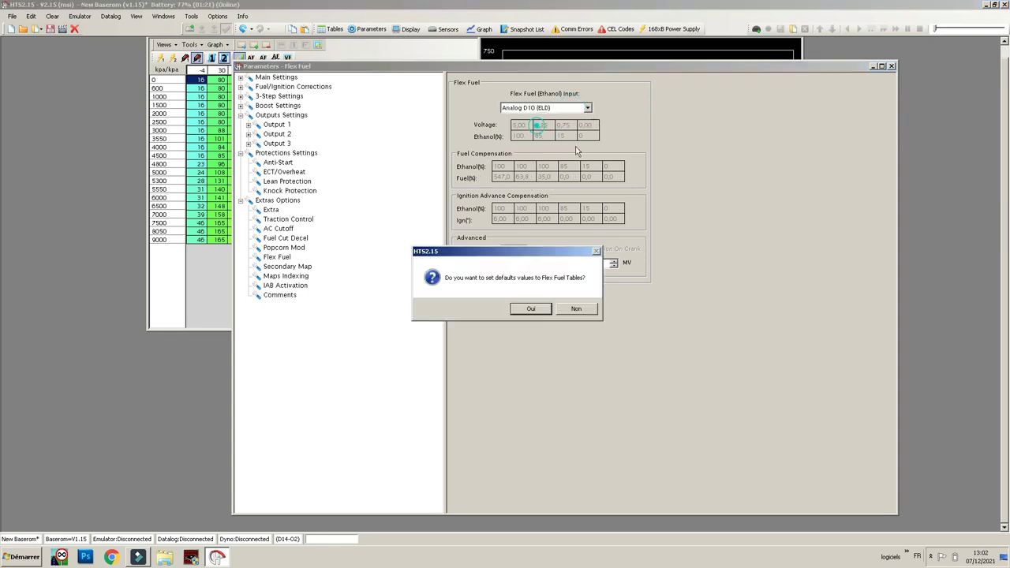
left_click(534, 308)
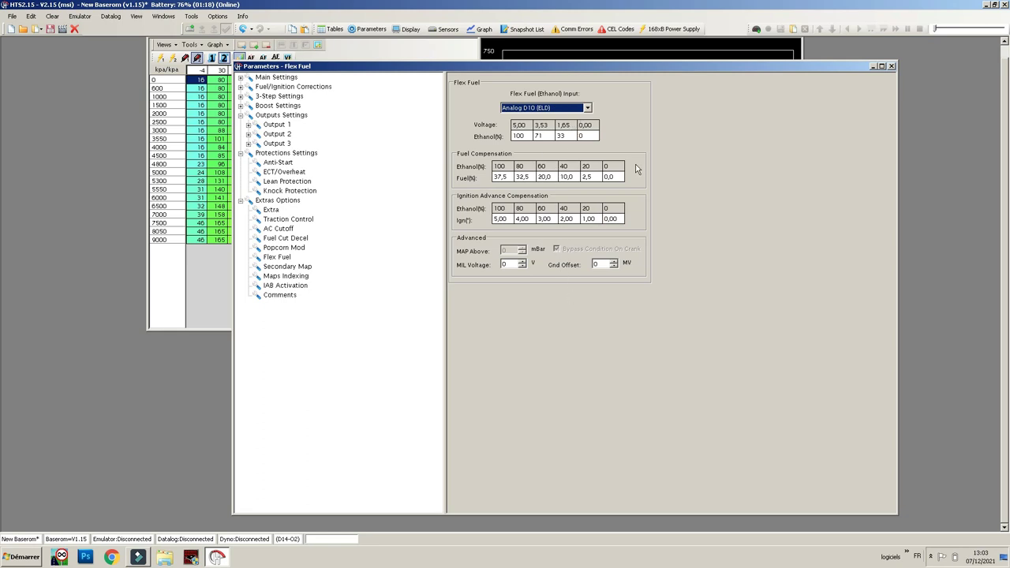
left_click_drag(560, 136, 585, 126)
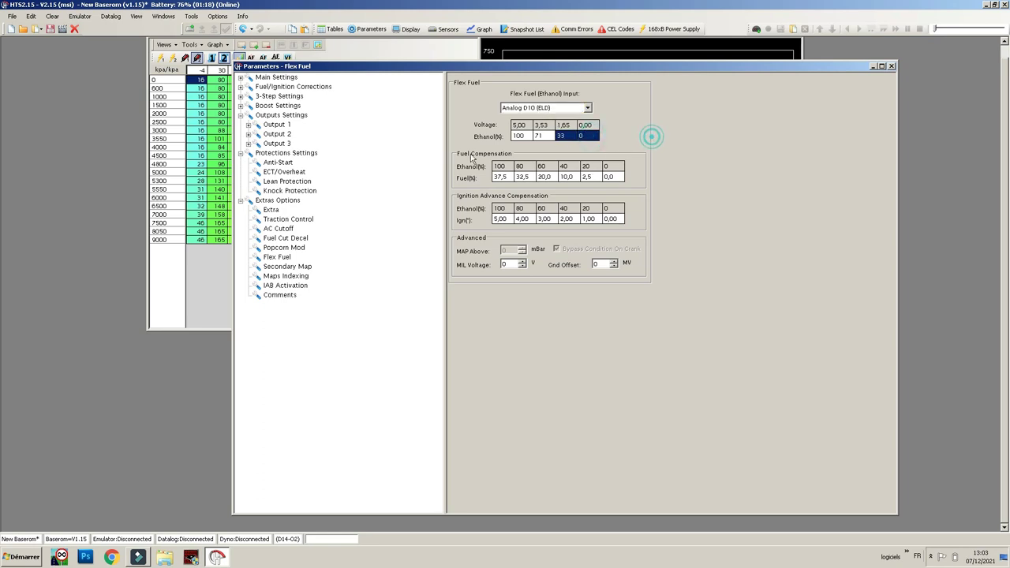
Switch the Secondary Map activation to Input Mode and try AC request (B5) and Always On as its input.
left_click(288, 267)
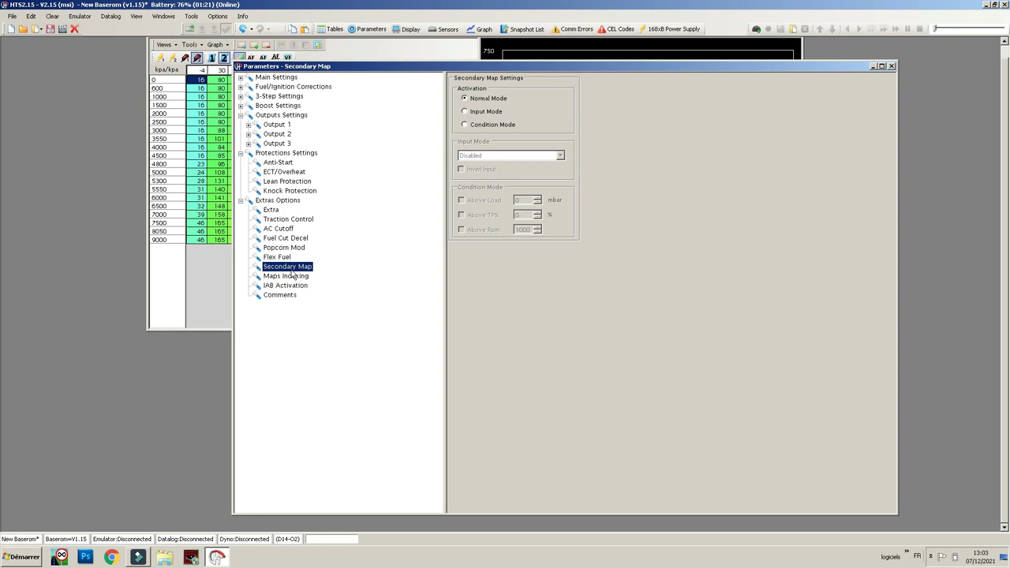
left_click(483, 112)
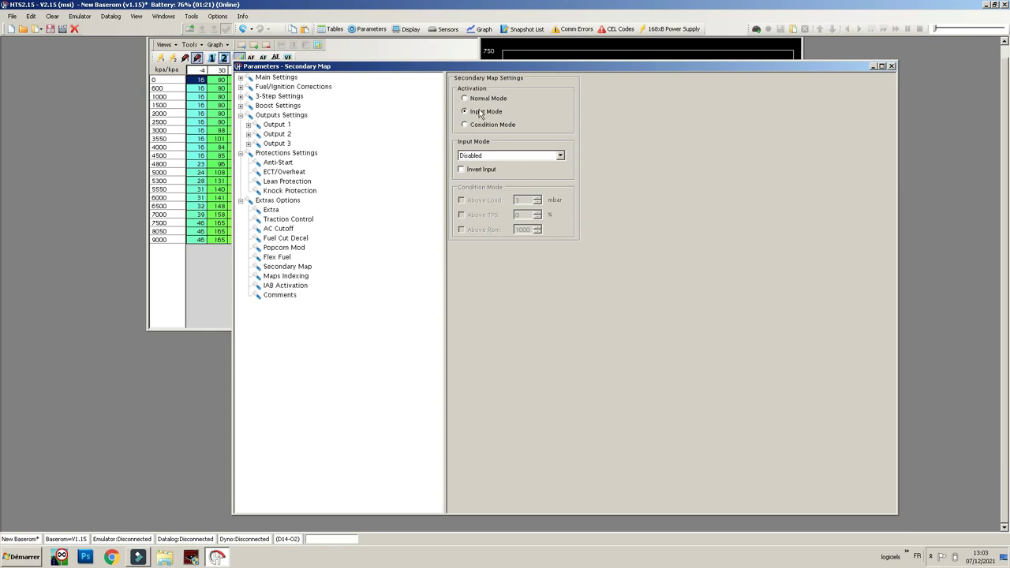
left_click(490, 155)
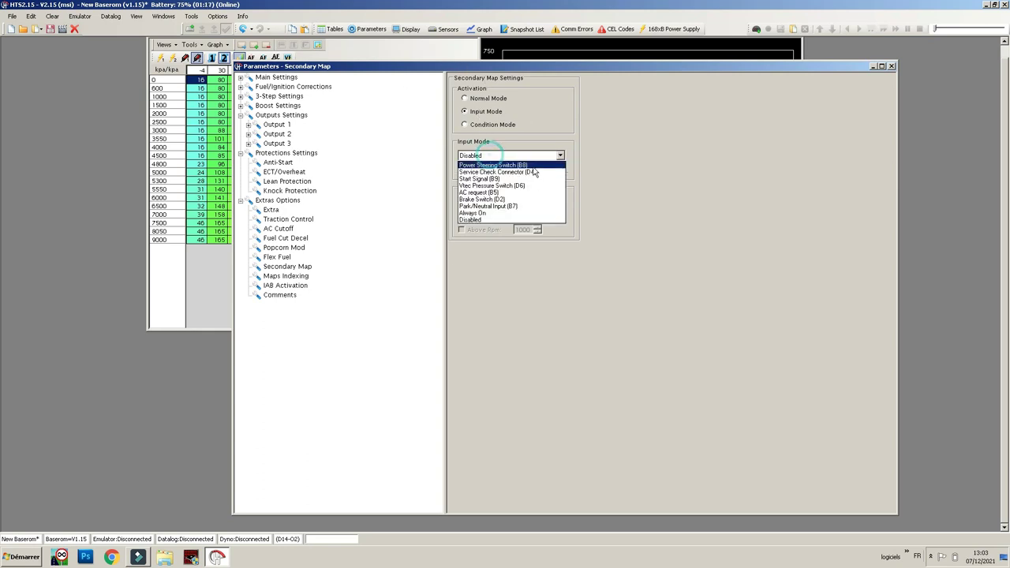
left_click(490, 195)
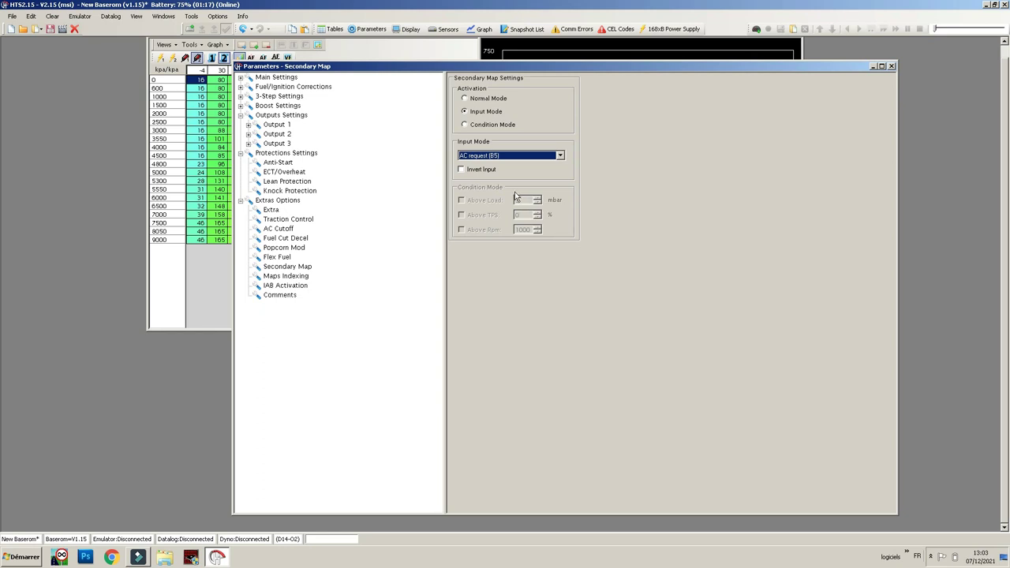
left_click(487, 157)
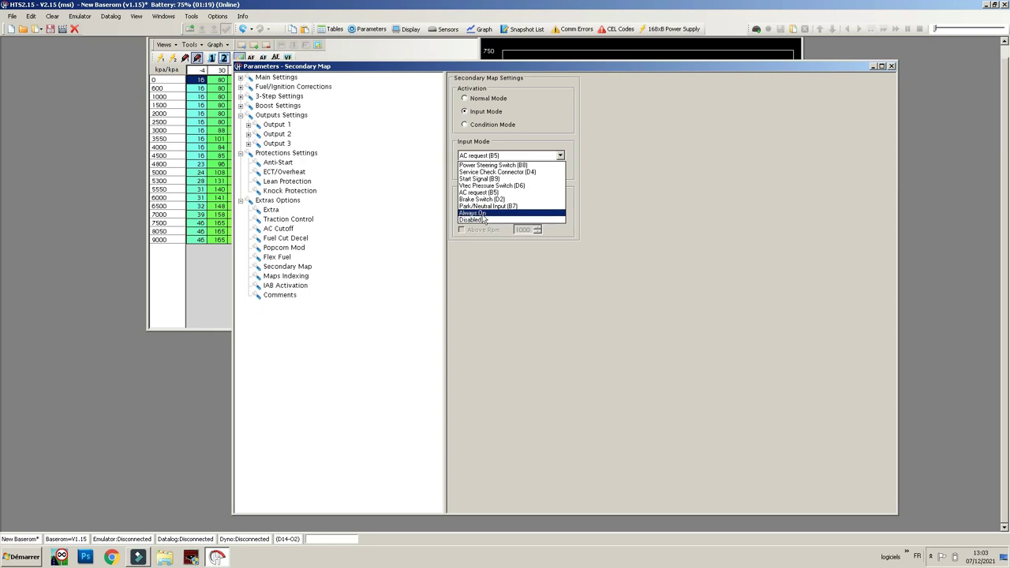
left_click(480, 214)
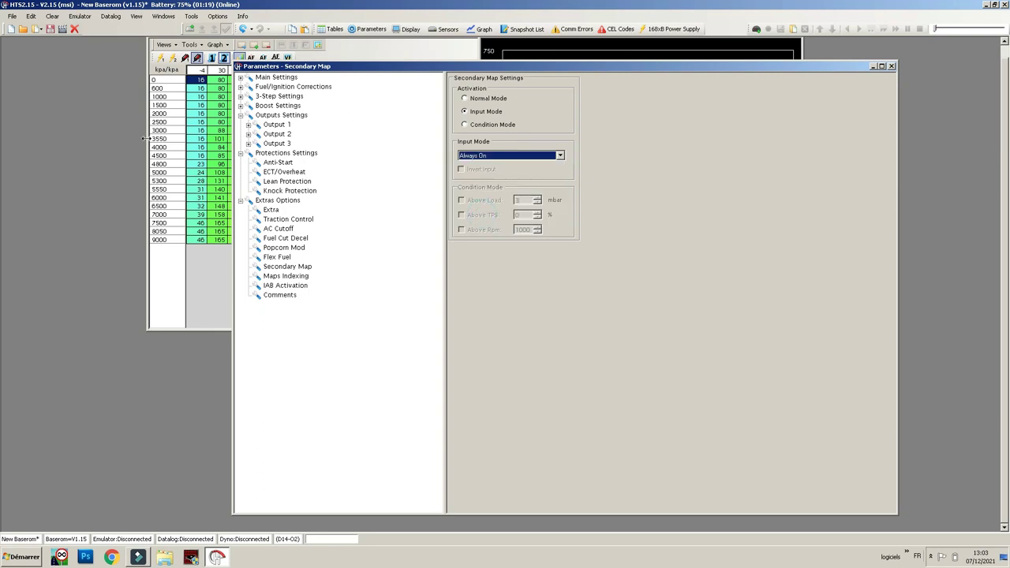
Set the Secondary Map input to Service Check Connector (D4) and dismiss the notice.
left_click(514, 156)
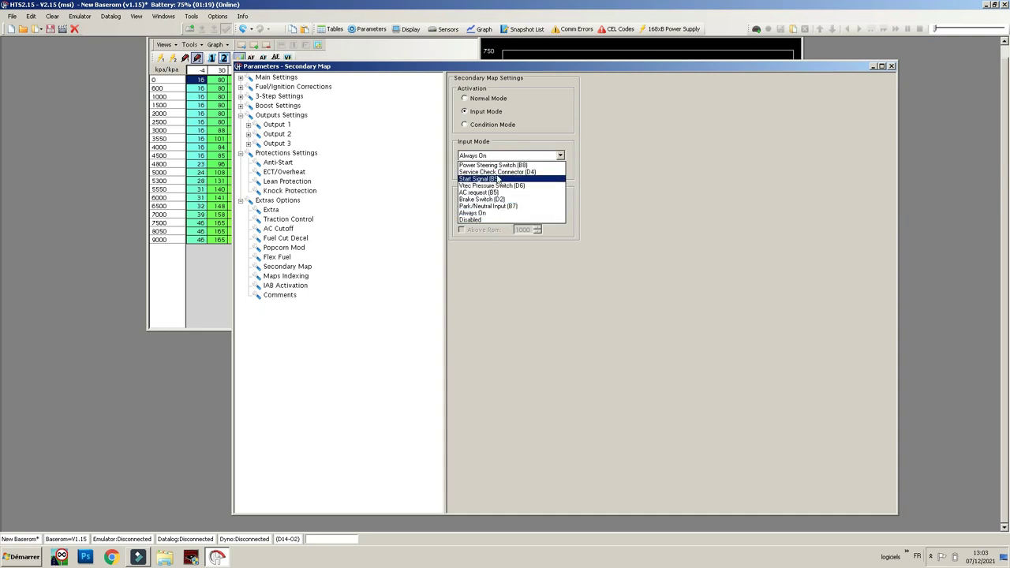
left_click(514, 173)
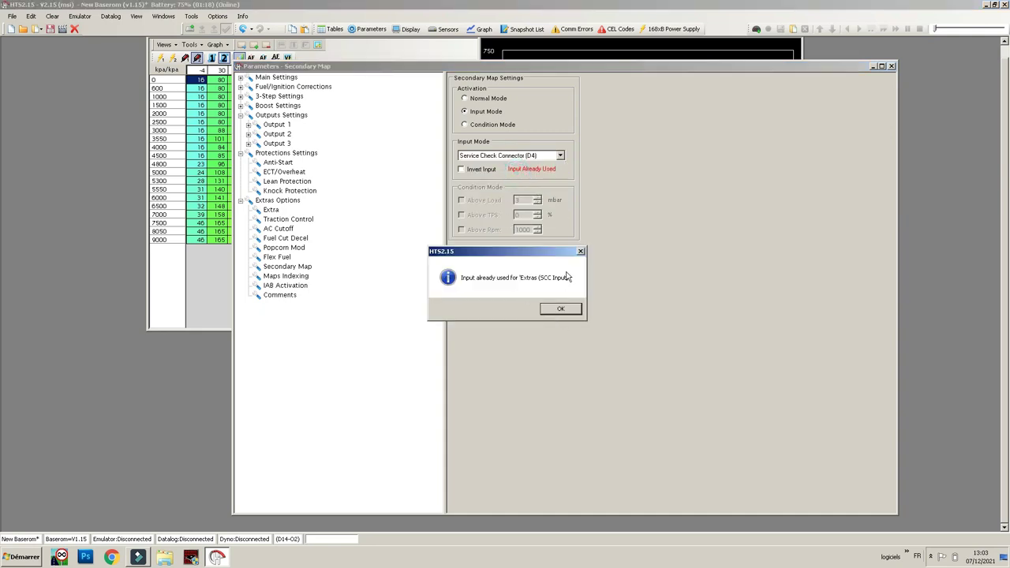
left_click(580, 252)
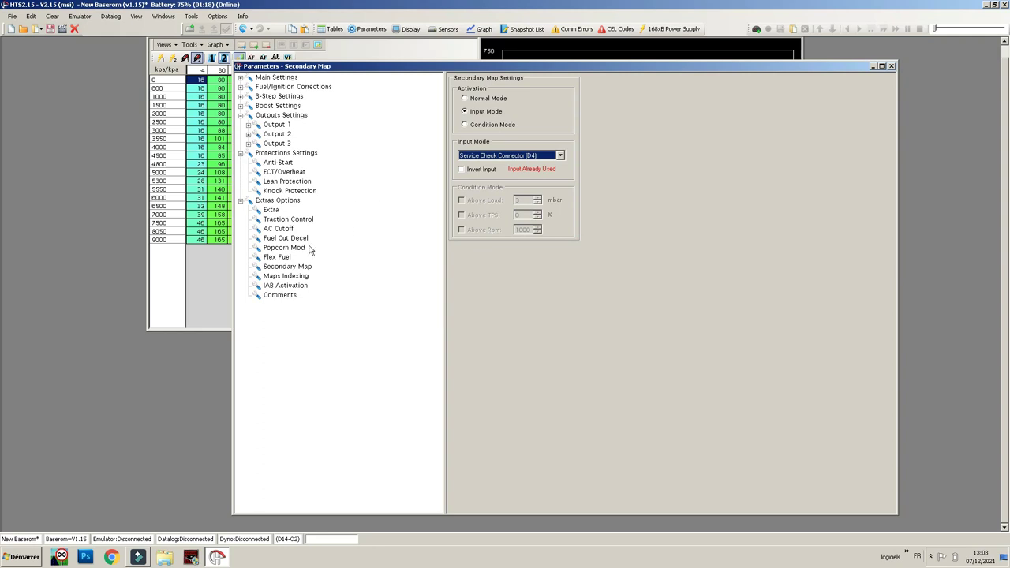
Examine the Maps Indexing page and move the Parameters window aside to uncover more of the fuel table.
left_click(294, 277)
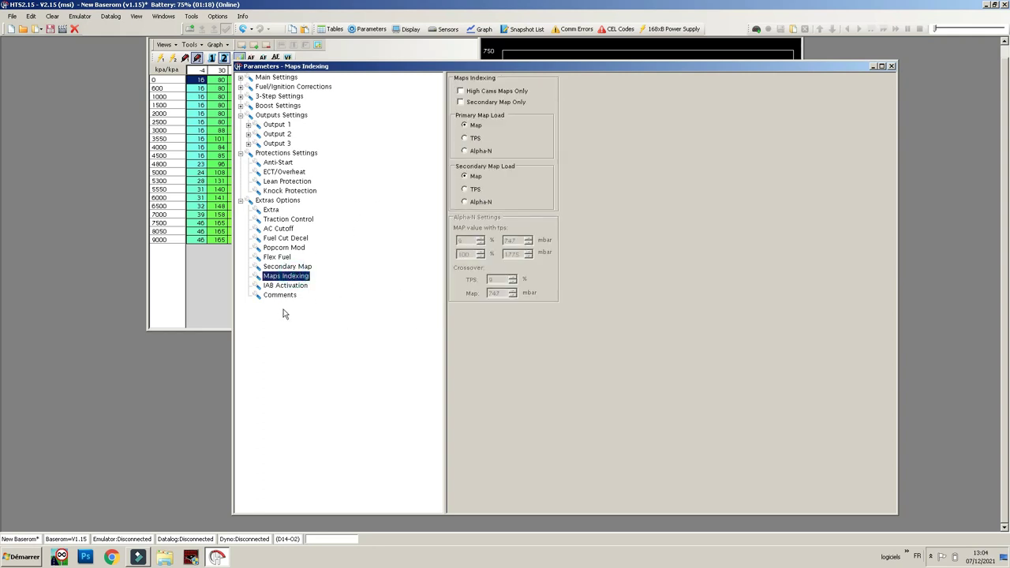
left_click(289, 268)
left_click(286, 278)
left_click(430, 67)
left_click_drag(501, 78, 499, 72)
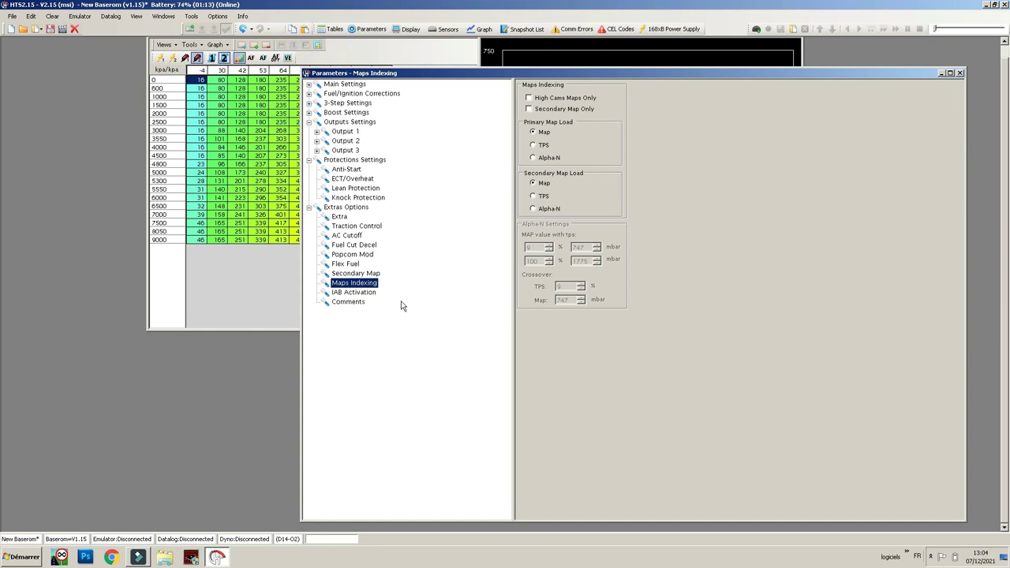
Highlight the fuel table's low-load columns -4 to 53 and its high-load columns 76 to 104, and return to Maps Indexing.
left_click(202, 86)
left_click_drag(203, 88, 253, 253)
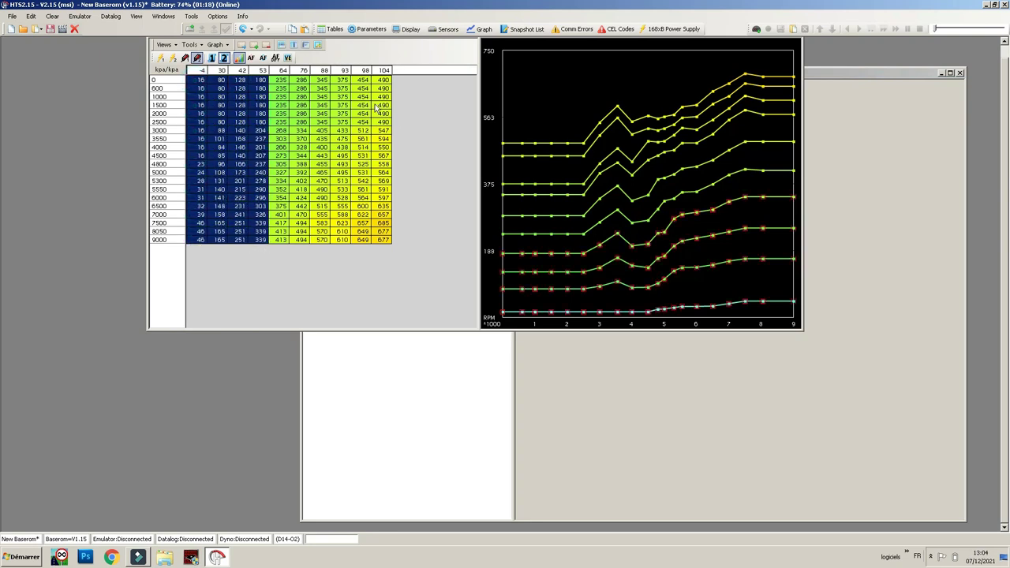
left_click(261, 88)
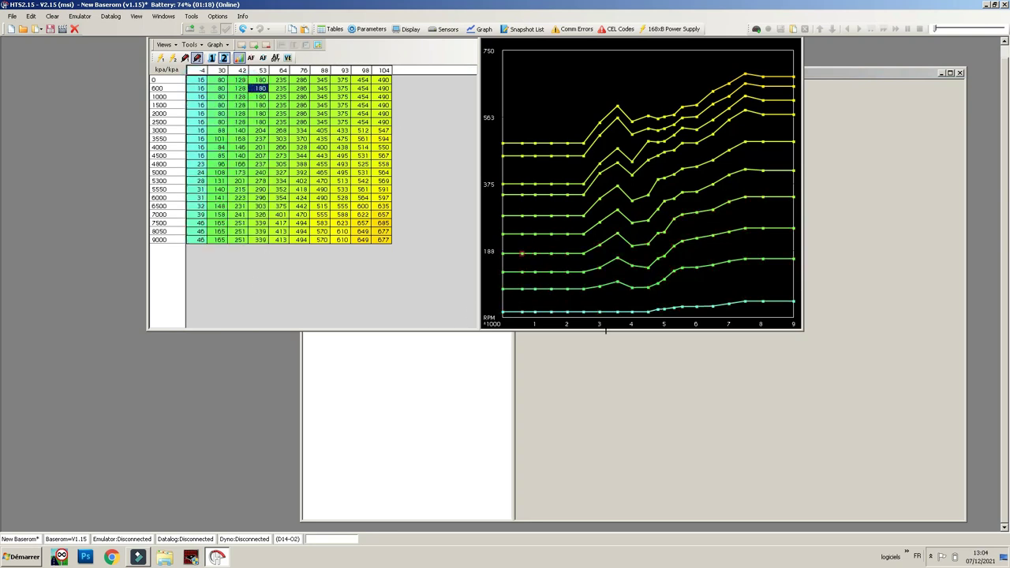
left_click(941, 123)
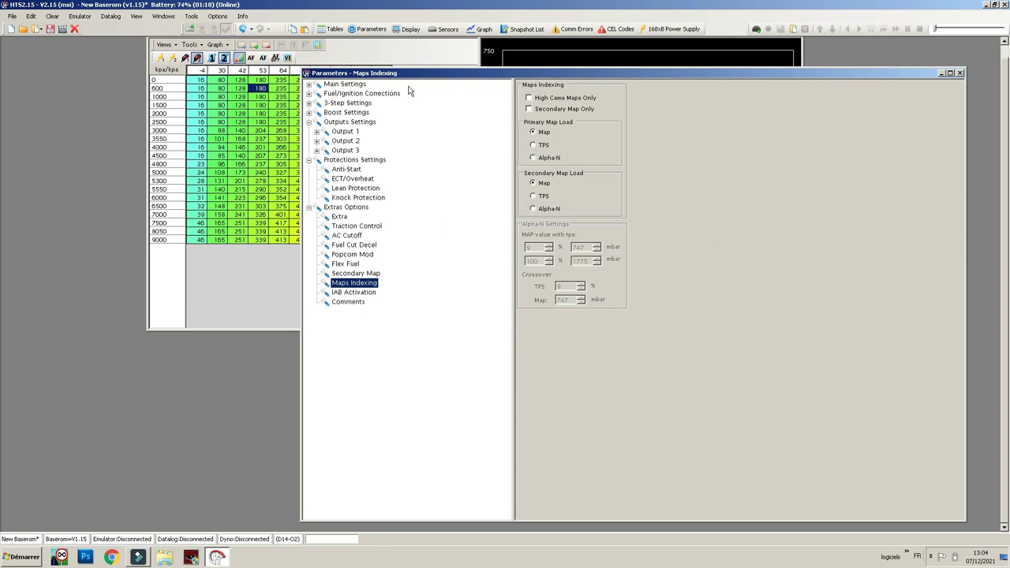
left_click(376, 46)
left_click(301, 80)
left_click_drag(301, 81, 400, 288)
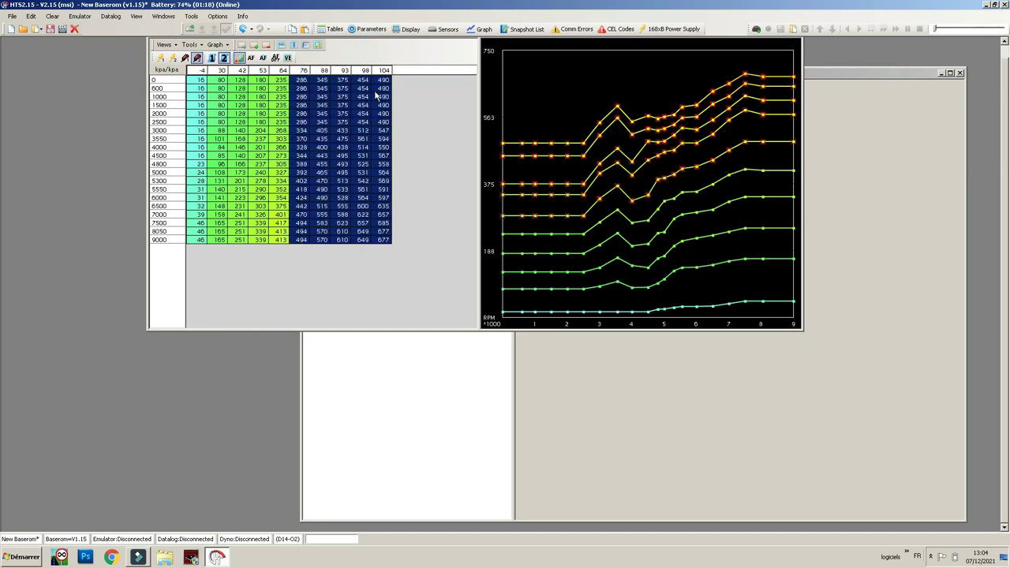
left_click(857, 74)
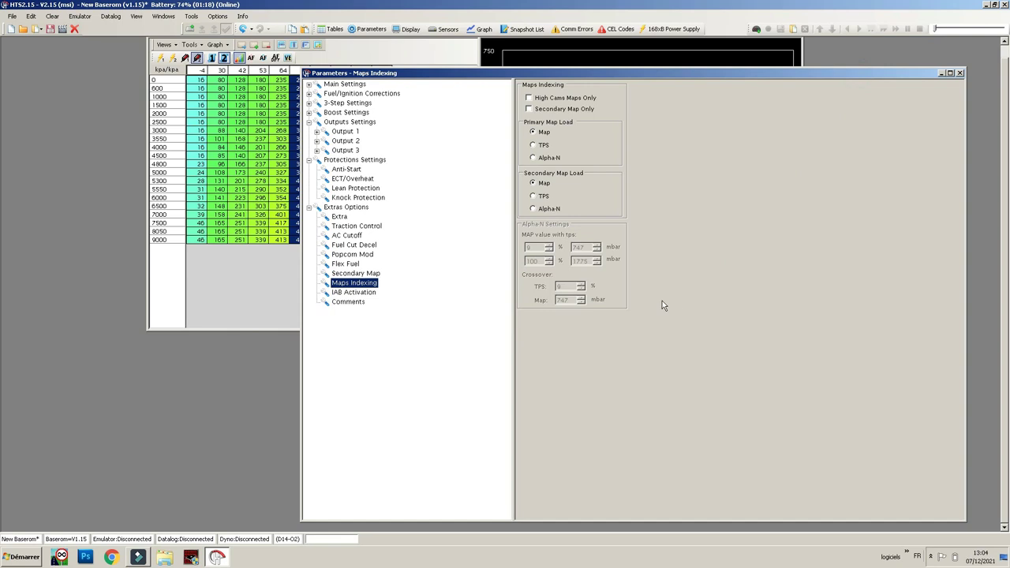
Examine the IAB Activation and Comments pages of the Extras Options.
left_click(354, 293)
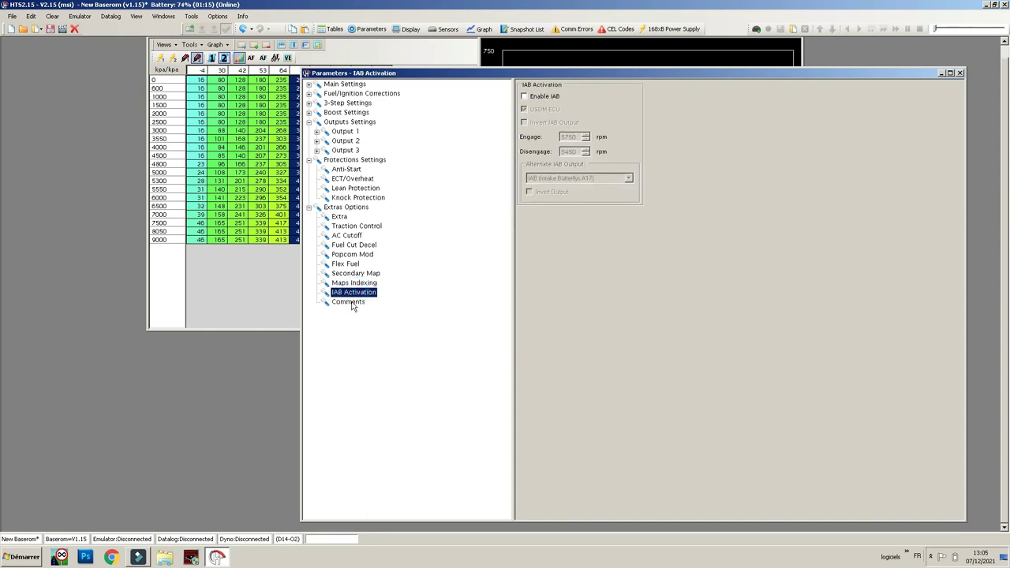
left_click(352, 303)
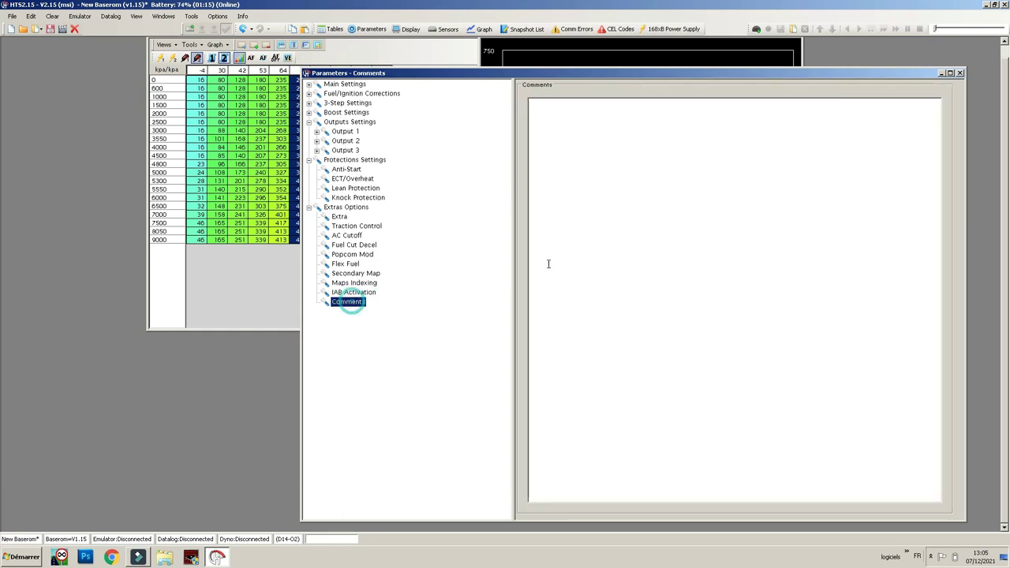
left_click(558, 143)
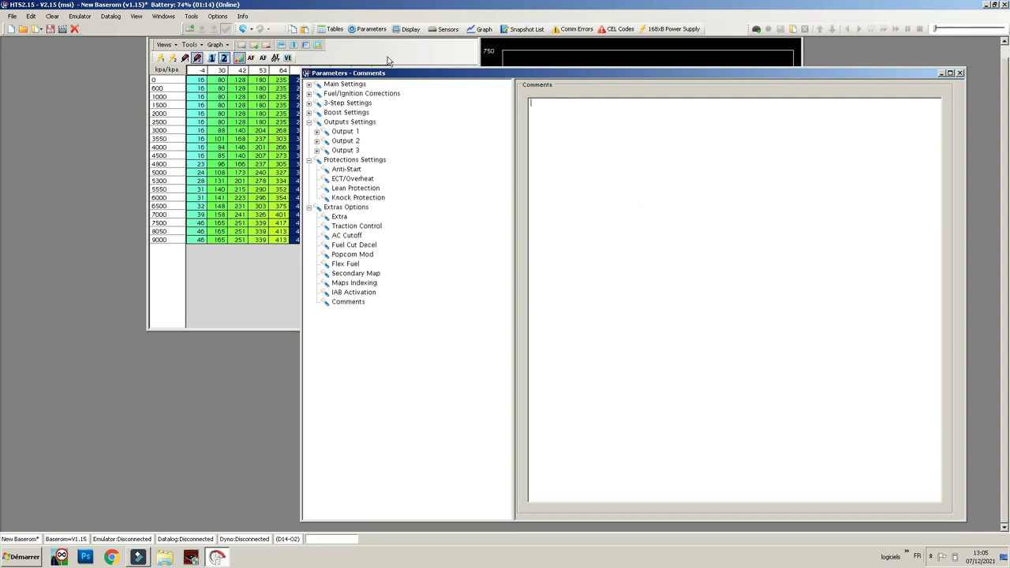
left_click(558, 147)
left_click(345, 49)
left_click(848, 240)
left_click(588, 155)
Minimise and restore the Parameters window, and narrow it so the whole fuel table is uncovered.
left_click(941, 74)
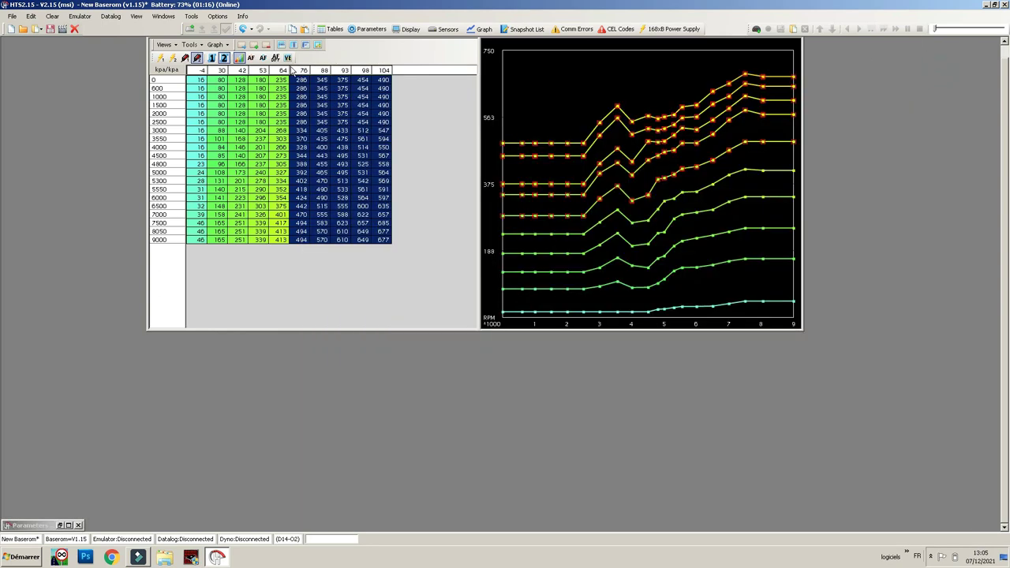
left_click(59, 526)
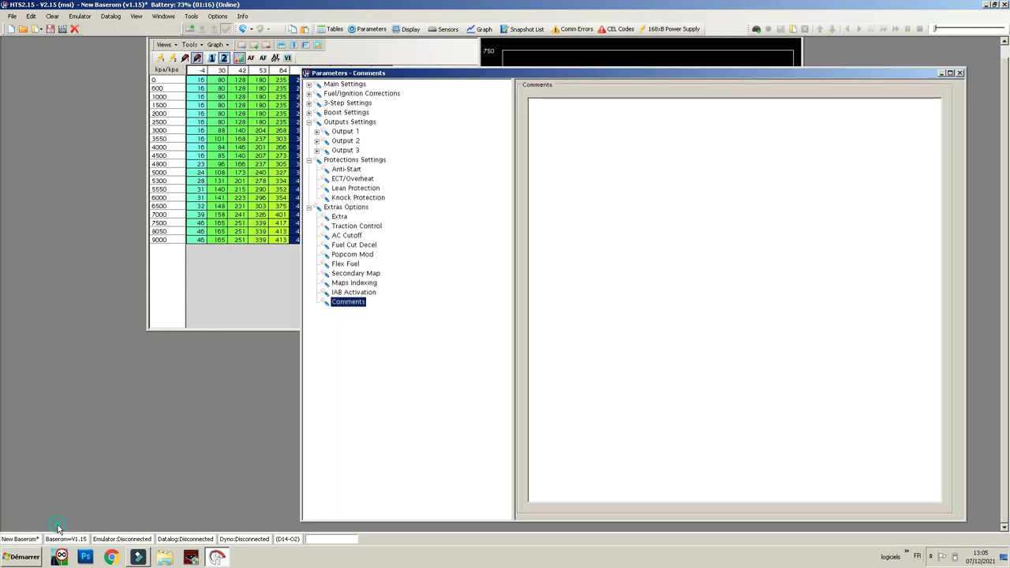
left_click_drag(304, 209, 477, 217)
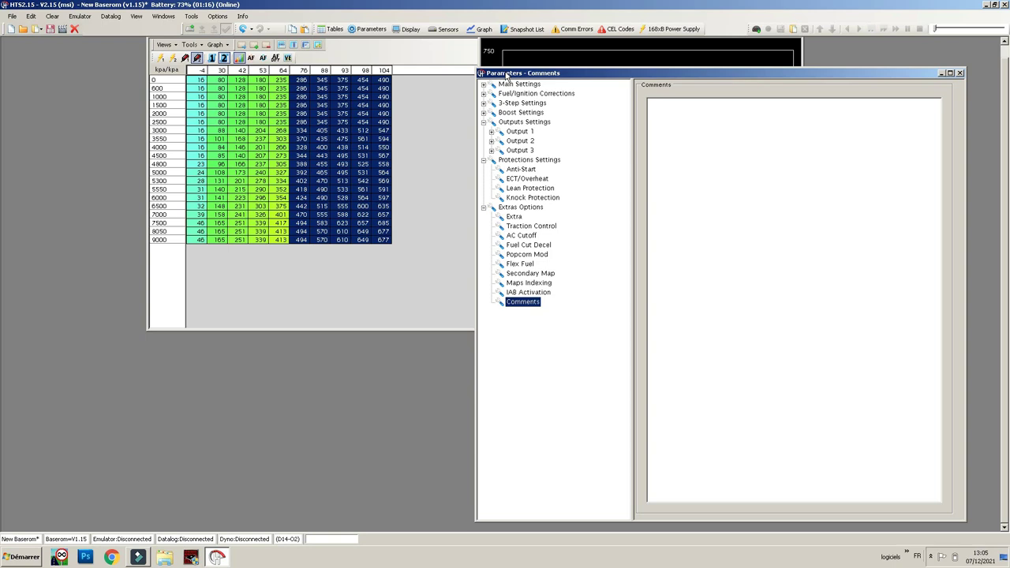
Examine the low-cam and high-cam ignition tables, switching between the primary and secondary maps.
left_click(350, 116)
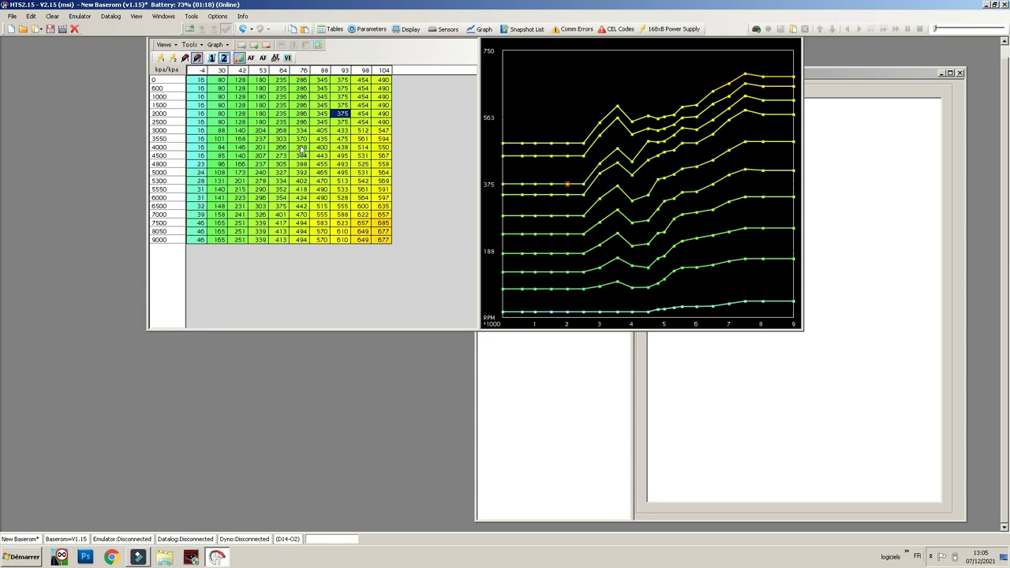
left_click(161, 57)
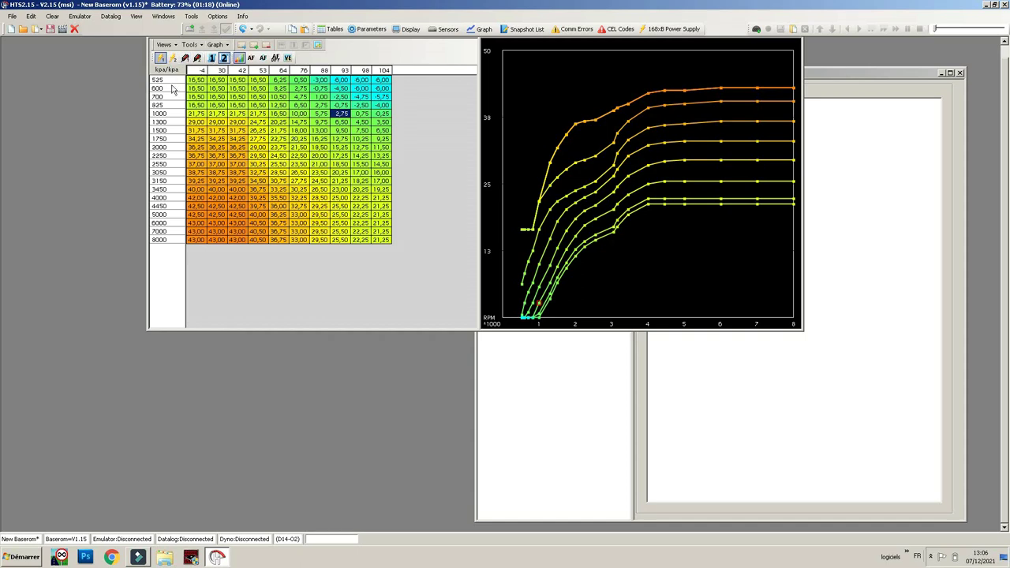
left_click(173, 57)
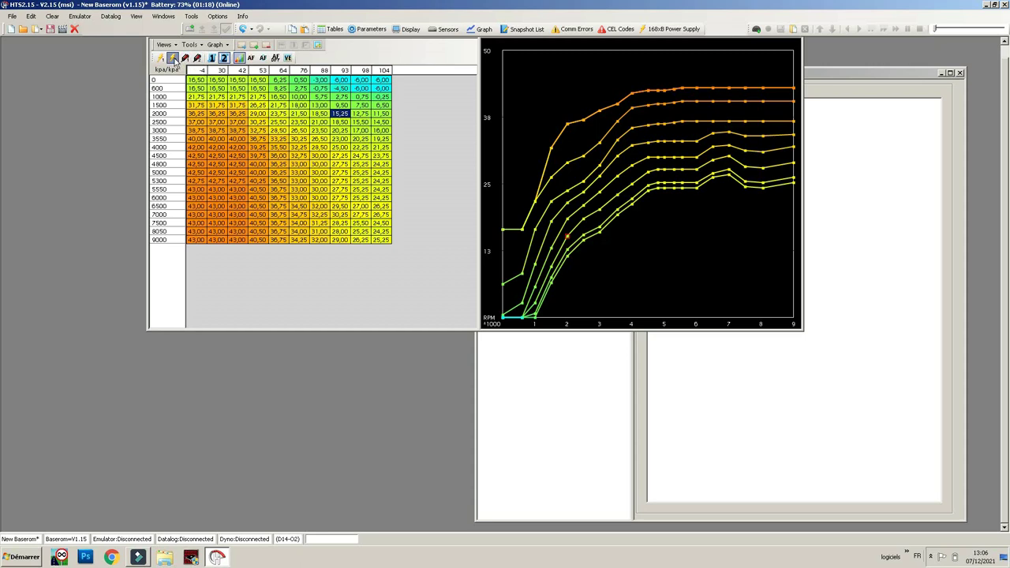
left_click(212, 57)
left_click(213, 58)
left_click(224, 58)
Increase the high-cam ignition values three times for load columns 64 to 104 across the 1500 to 9000 rpm rows.
left_click_drag(272, 109, 386, 242)
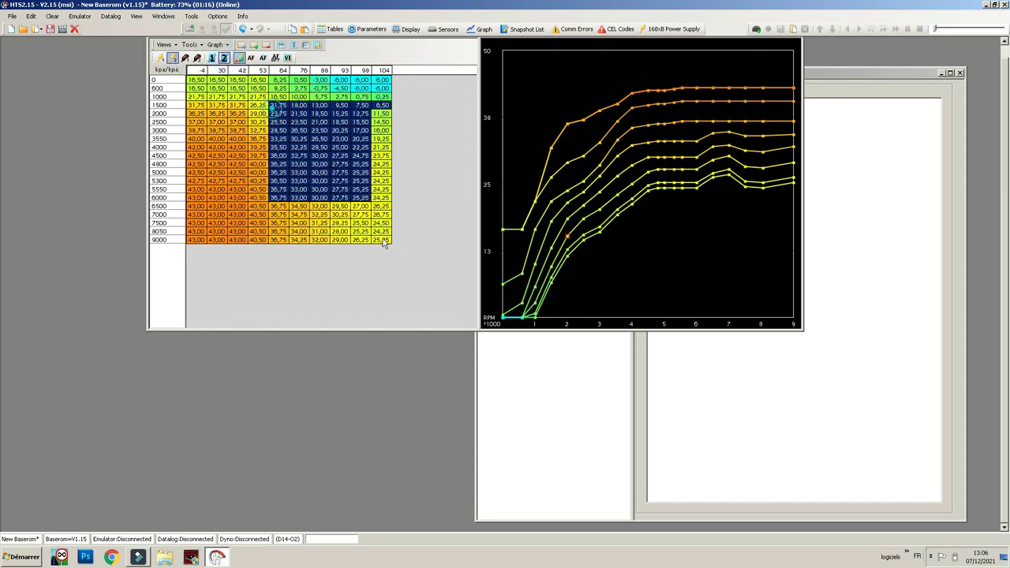
right_click(356, 192)
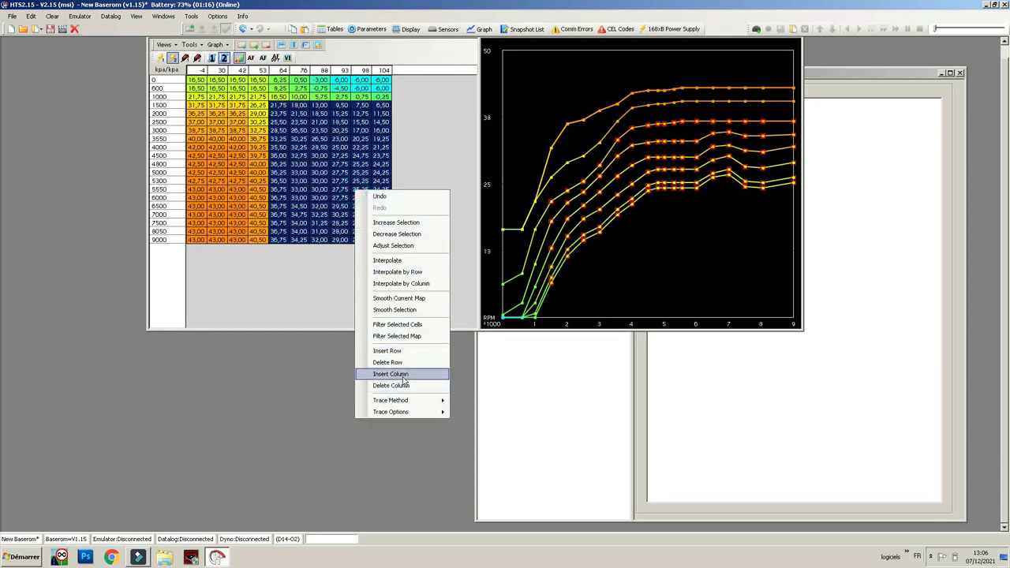
left_click(395, 223)
right_click(364, 208)
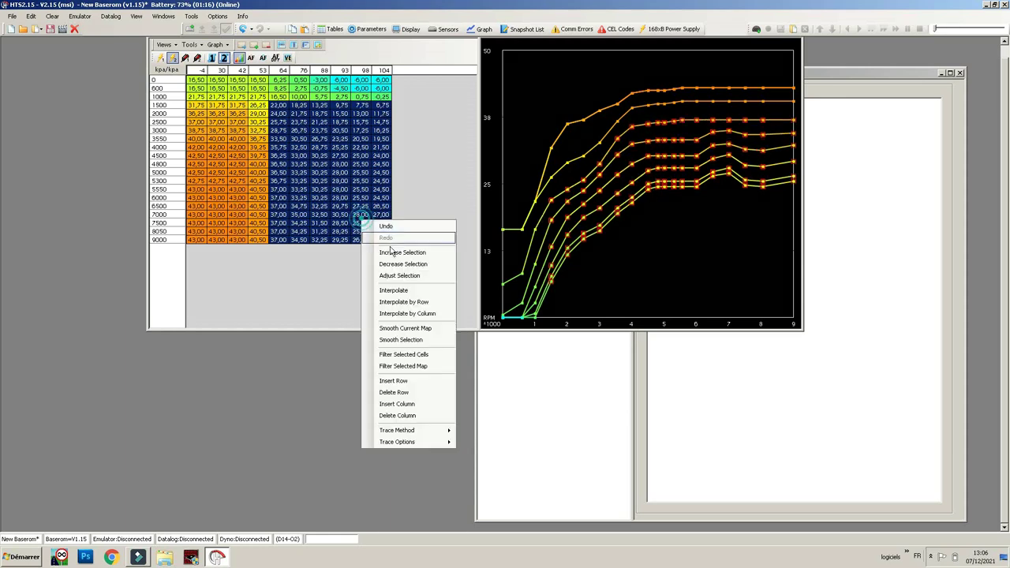
left_click(395, 238)
right_click(364, 207)
left_click(394, 239)
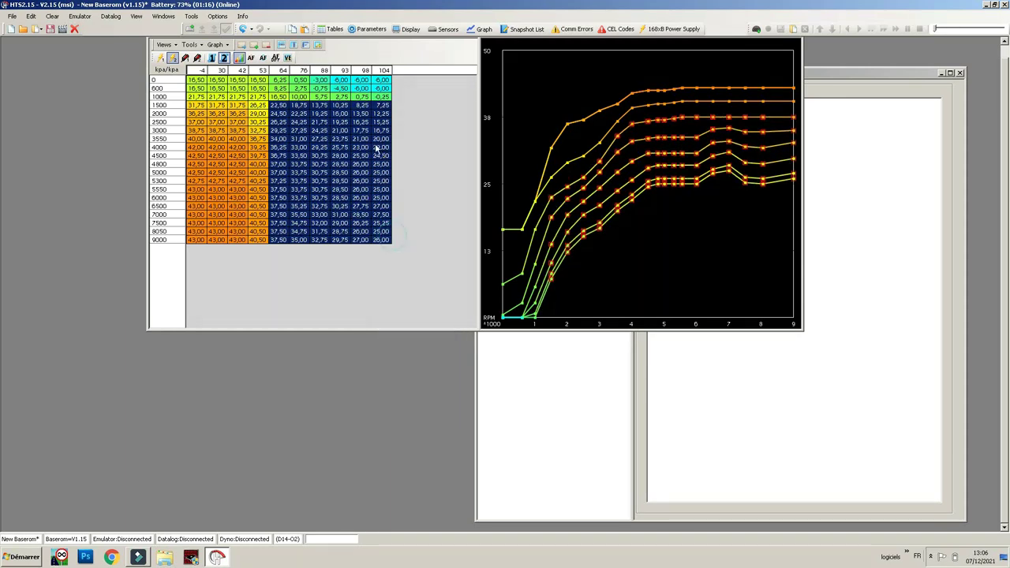
Compare the primary and secondary high-cam ignition maps, ending on the primary map.
left_click(380, 146)
left_click(213, 59)
left_click(223, 58)
left_click(224, 58)
left_click(223, 58)
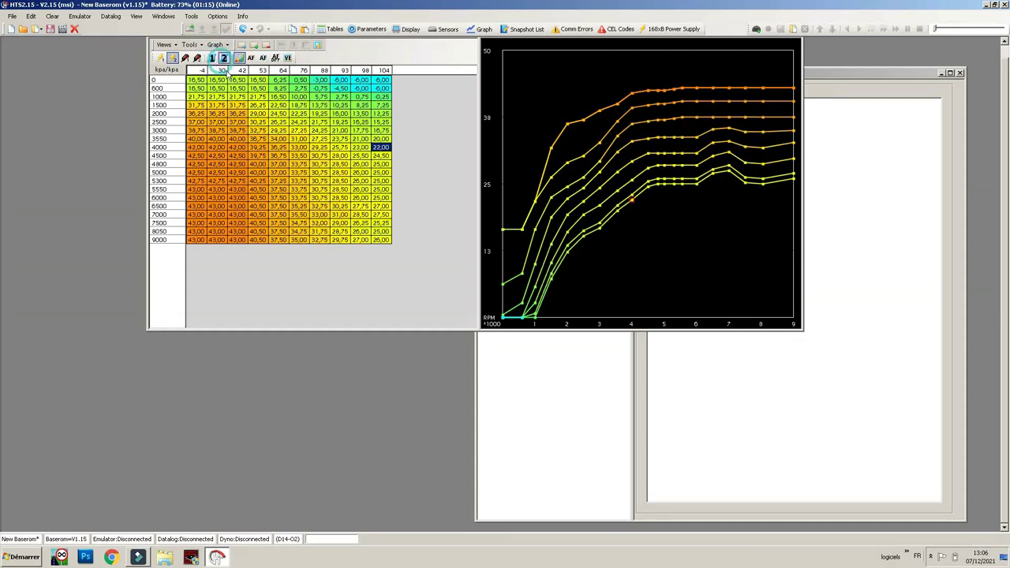
left_click(212, 58)
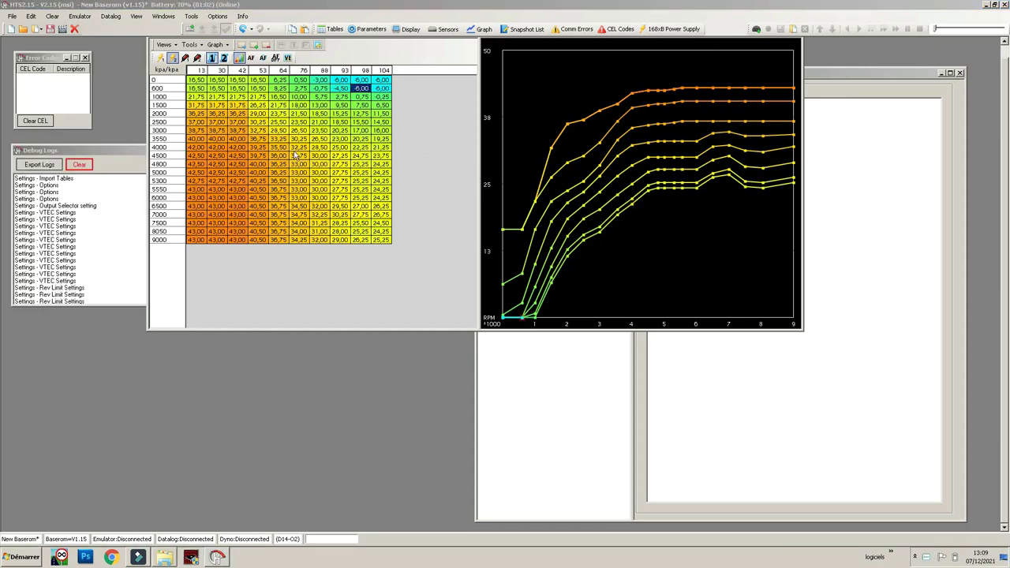
Display the low-cam ignition table and review the editing commands available for its cells.
left_click_drag(344, 192, 299, 146)
left_click(255, 131)
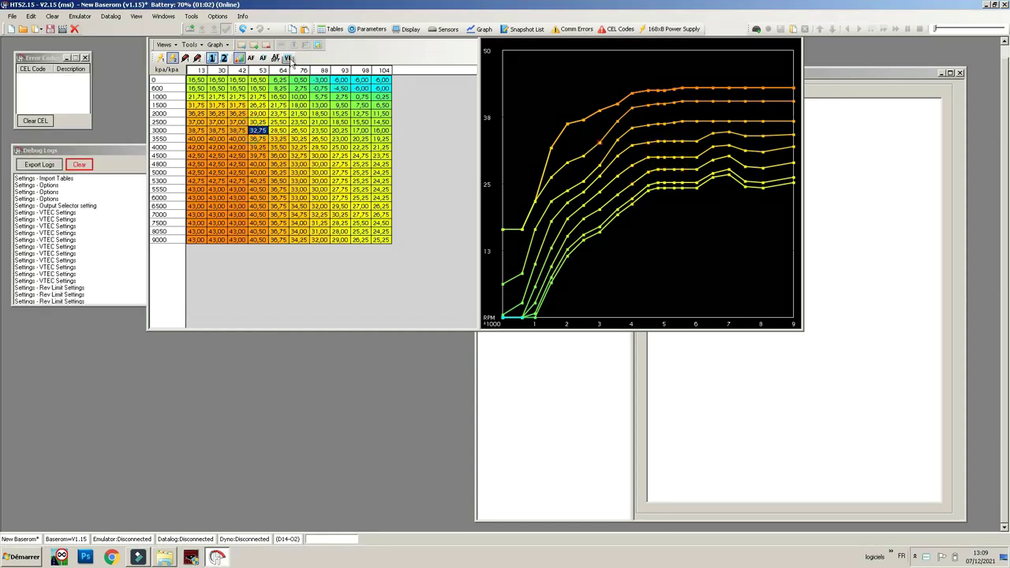
left_click(161, 58)
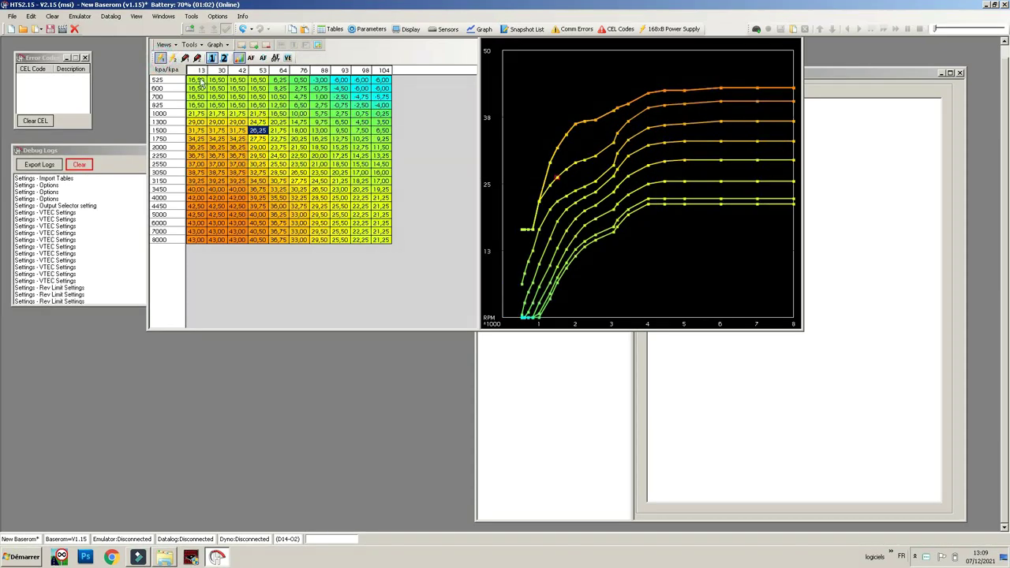
right_click(305, 125)
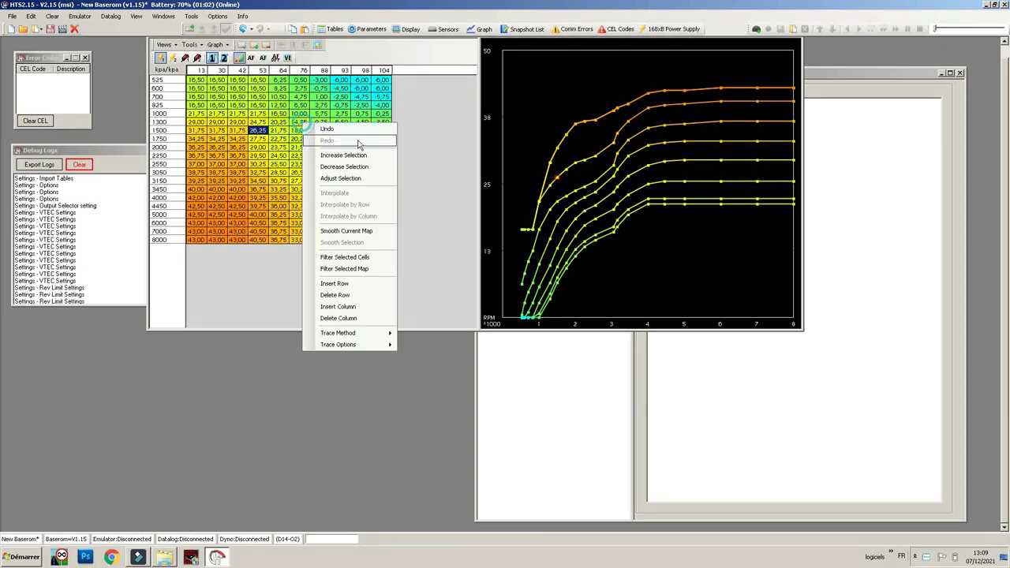
key("Escape")
key("Up")
key("Up")
key("Up")
right_click(296, 129)
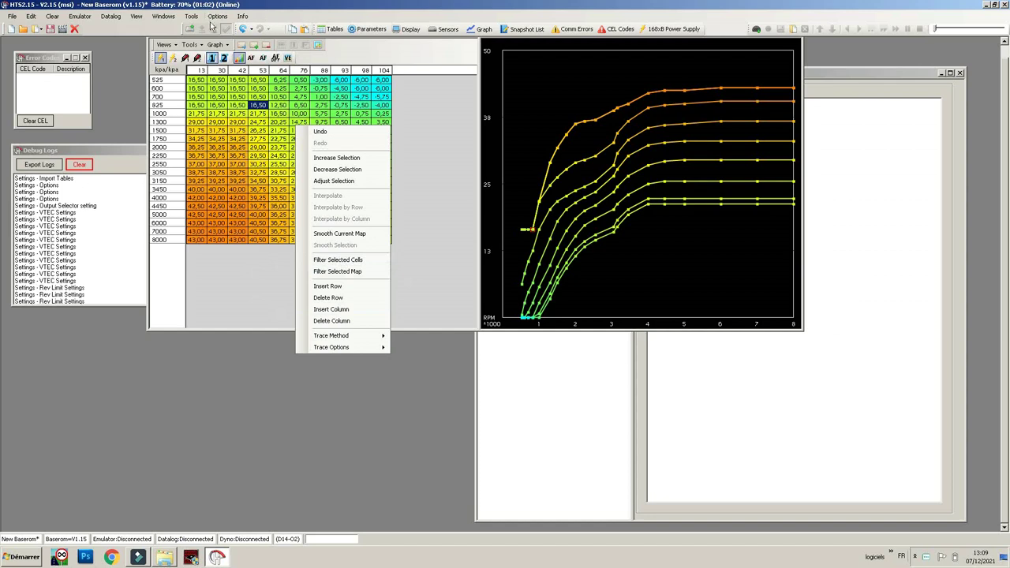
Examine the General and Fuel & Ignition Tables lists in an enlarged Shortcut Keys window, and close it.
left_click(218, 18)
mouse_move(242, 16)
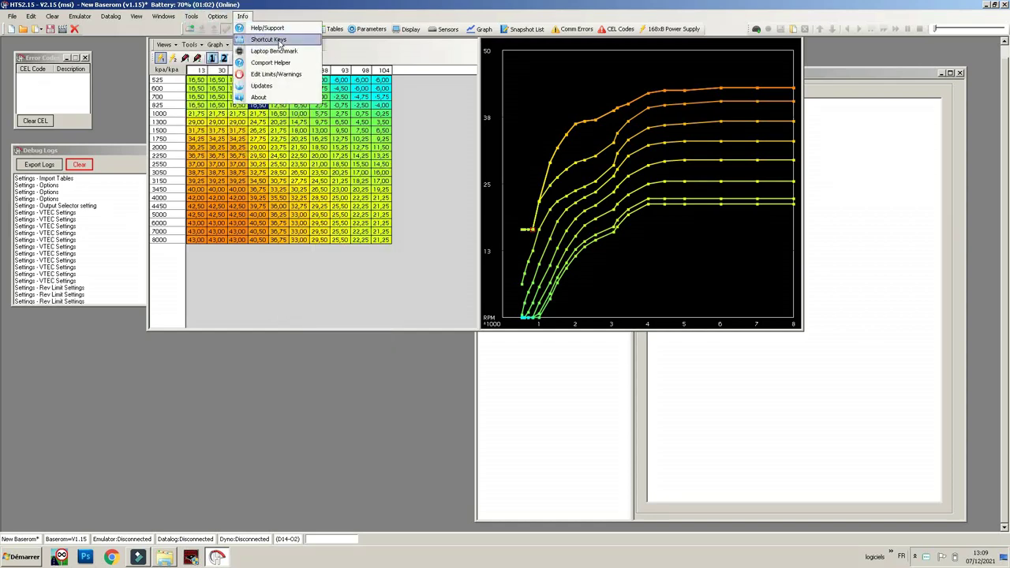
left_click(254, 38)
left_click_drag(485, 185, 711, 88)
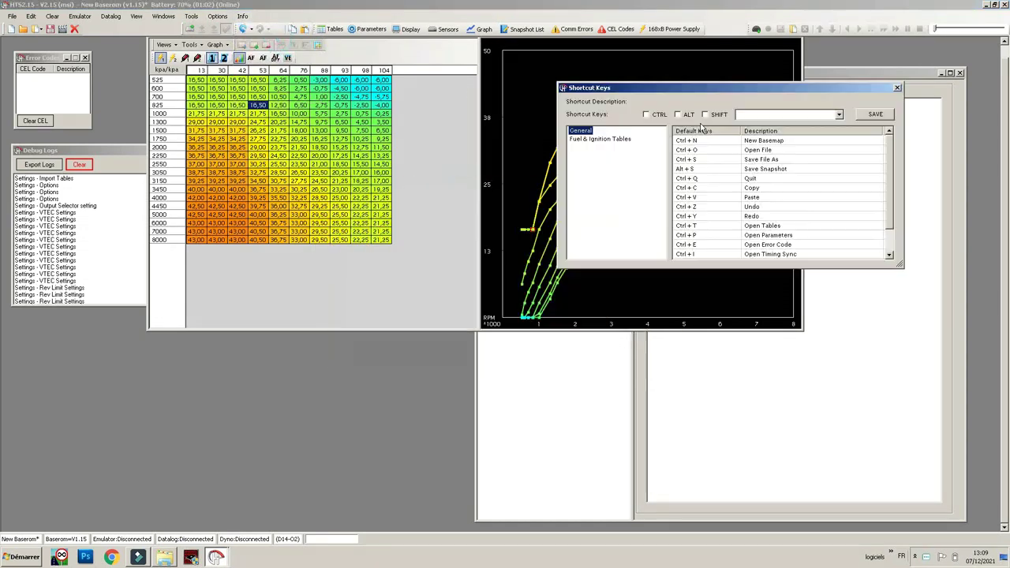
left_click_drag(736, 268, 746, 466)
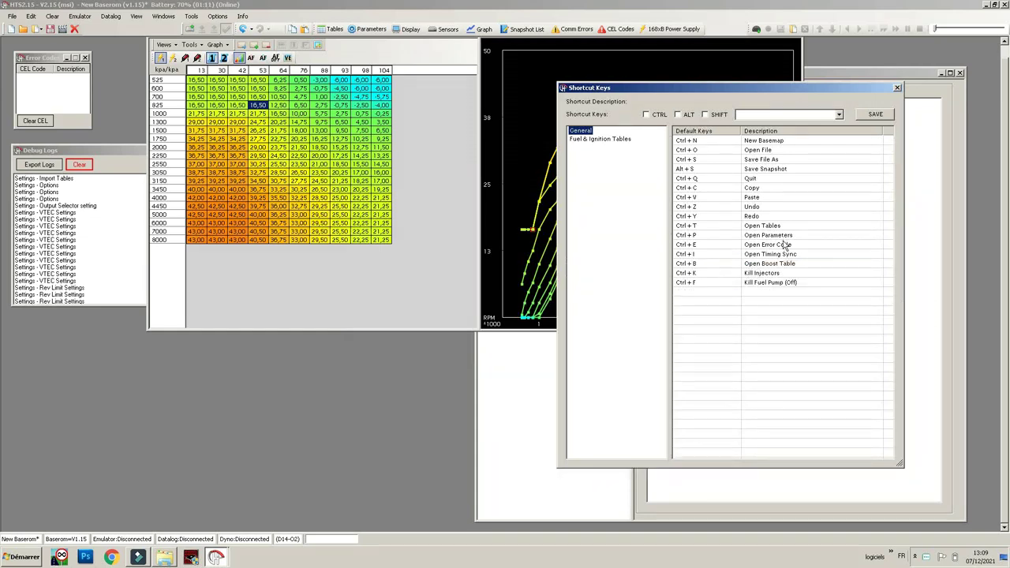
left_click(588, 139)
left_click(581, 130)
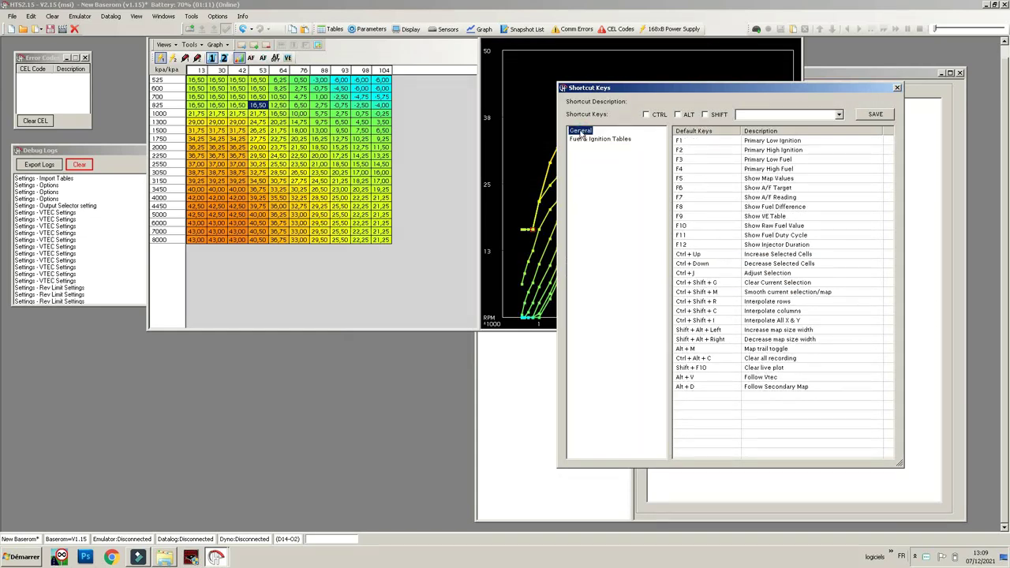
left_click(597, 140)
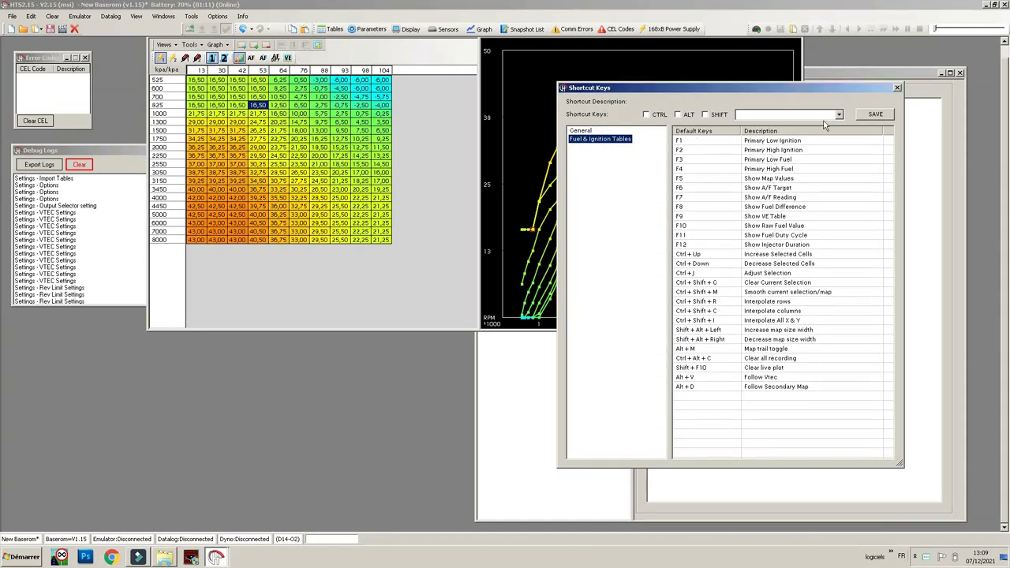
left_click(897, 87)
Increase the low-cam ignition values for load columns 53 to 104 from 1300 to 8000 rpm three times, and decrease them twice.
left_click_drag(265, 124, 383, 240)
right_click(371, 199)
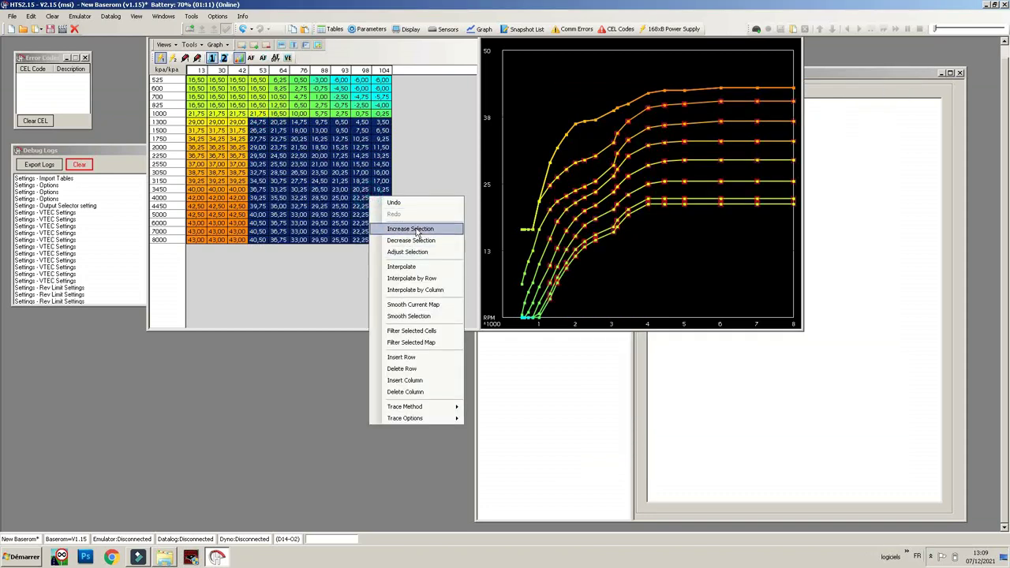
left_click(417, 231)
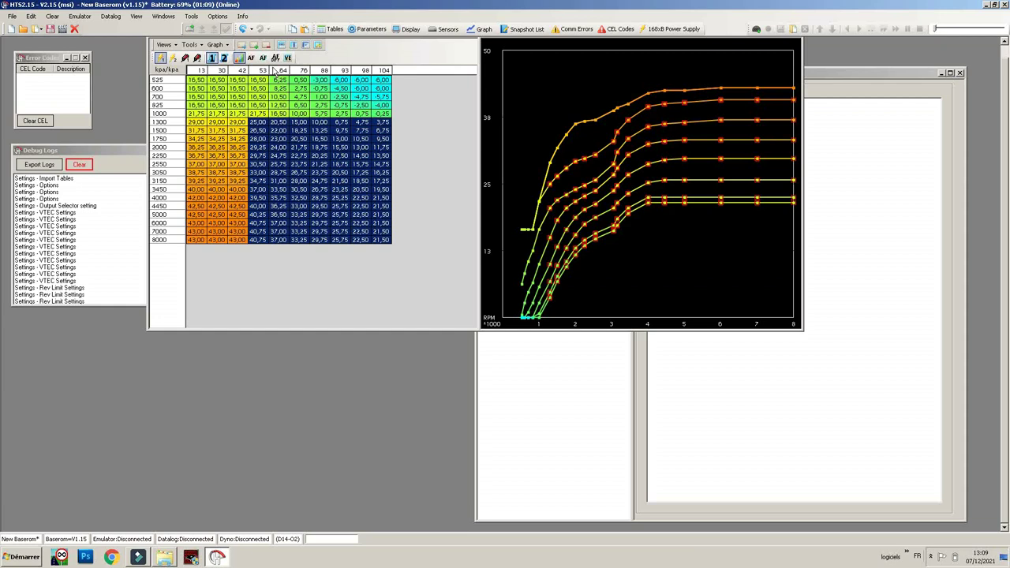
left_click(254, 46)
left_click(254, 47)
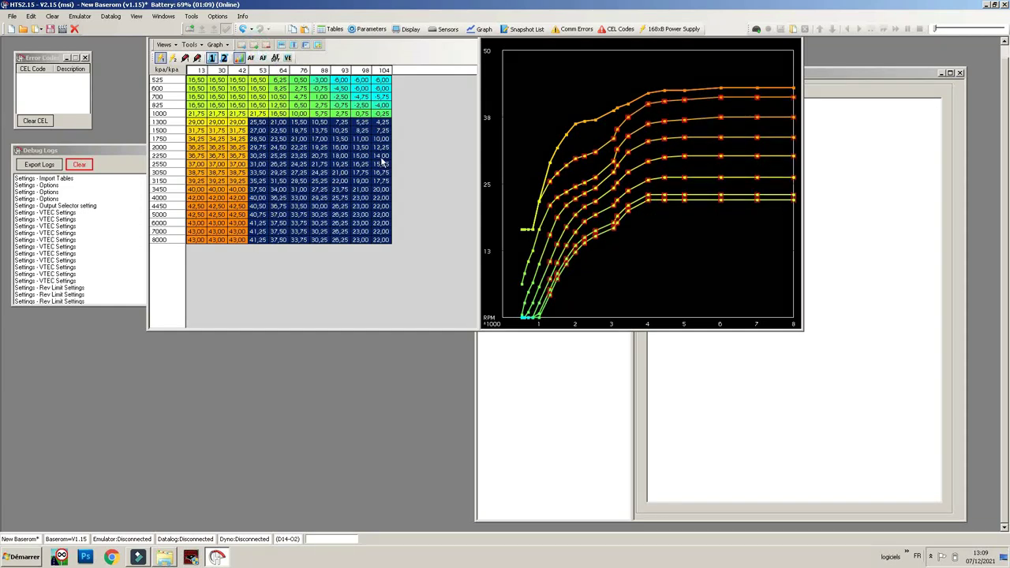
key("minus")
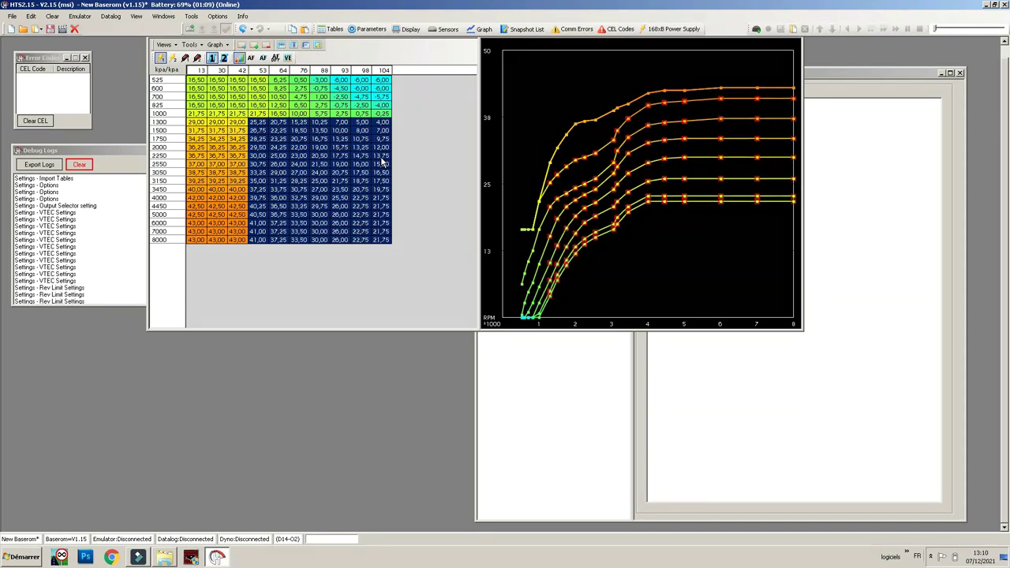
key("minus")
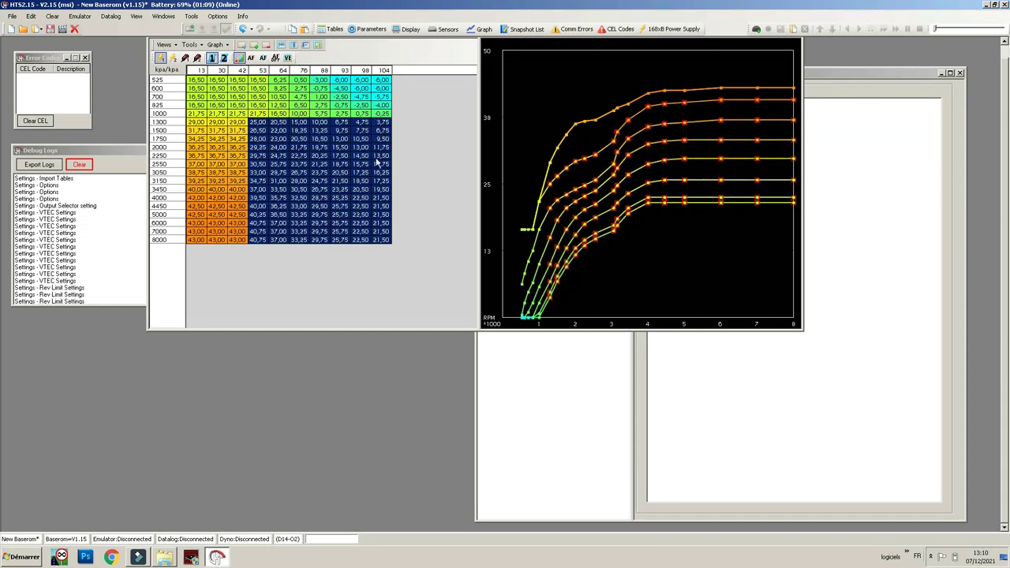
left_click_drag(362, 172, 382, 172)
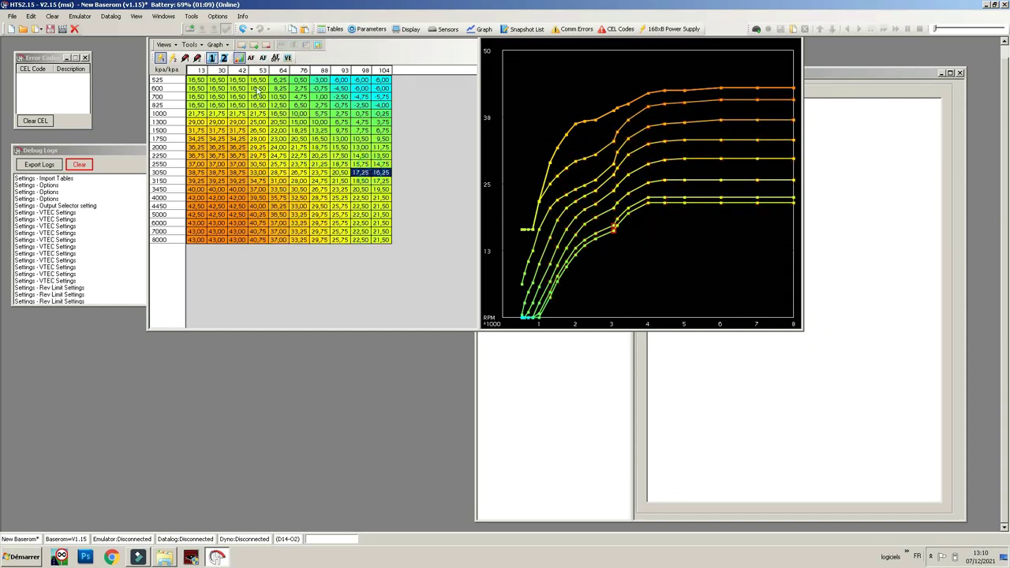
Increase the high-cam ignition values for load columns 76 to 104 from 3000 to 9000 rpm by 1.00.
left_click(173, 59)
left_click_drag(302, 131, 403, 286)
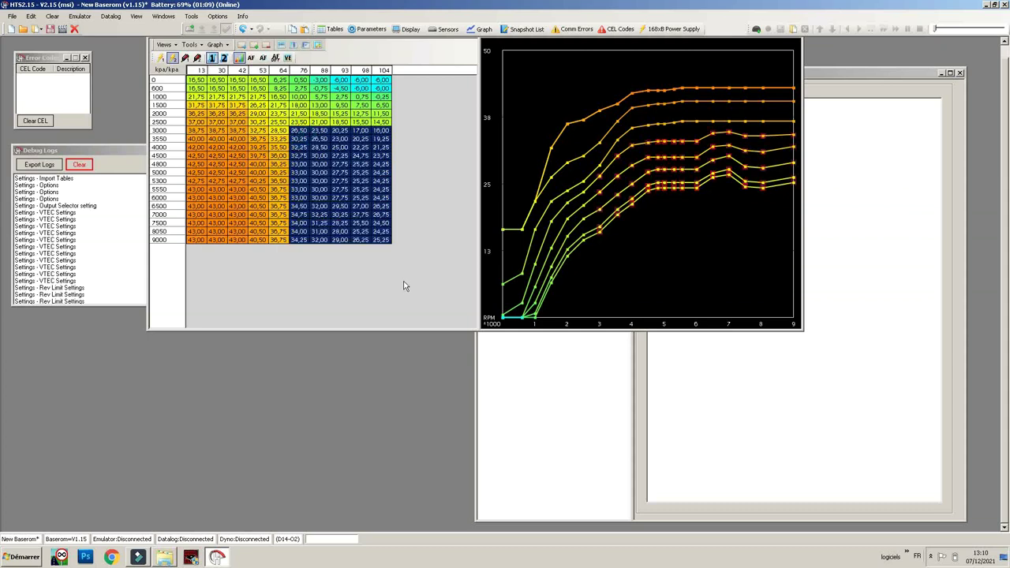
key("plus")
key("plus")
key("plus")
key("plus")
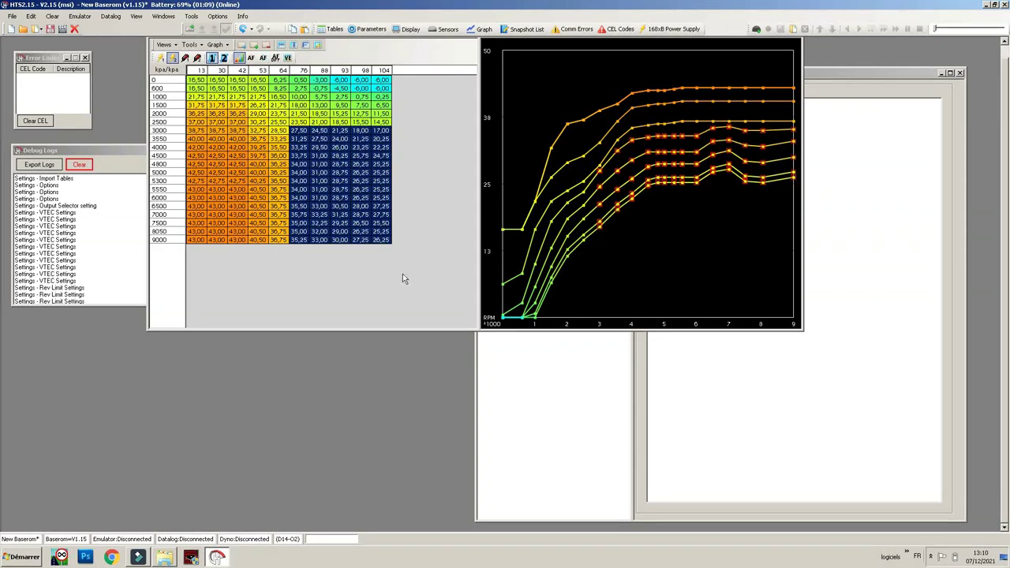
left_click(360, 223)
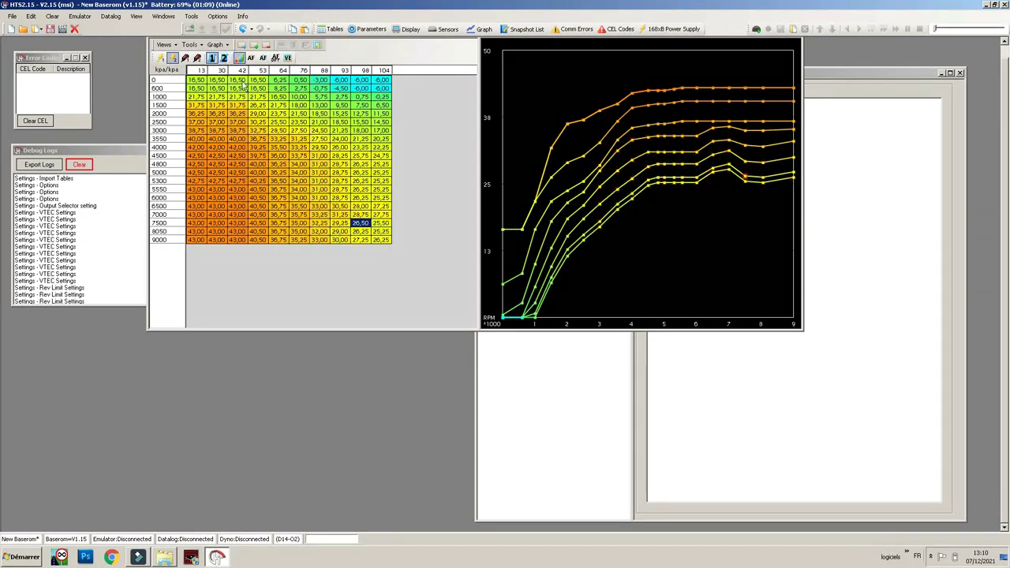
Review the interpolation and smoothing commands for the high-load high-cam ignition cells from 3000 to 9000 rpm.
left_click_drag(280, 130, 382, 238)
right_click(345, 185)
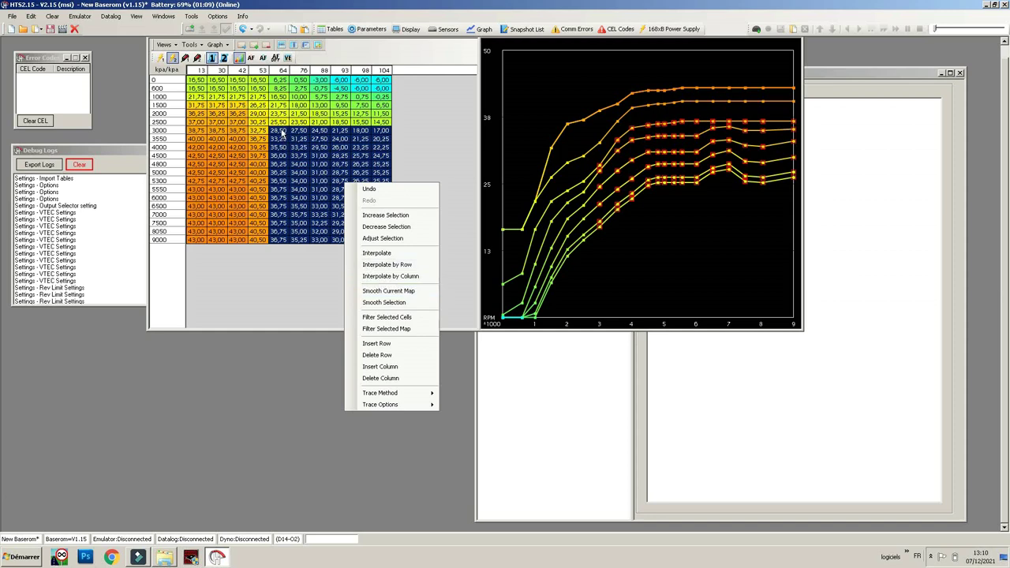
left_click(299, 197)
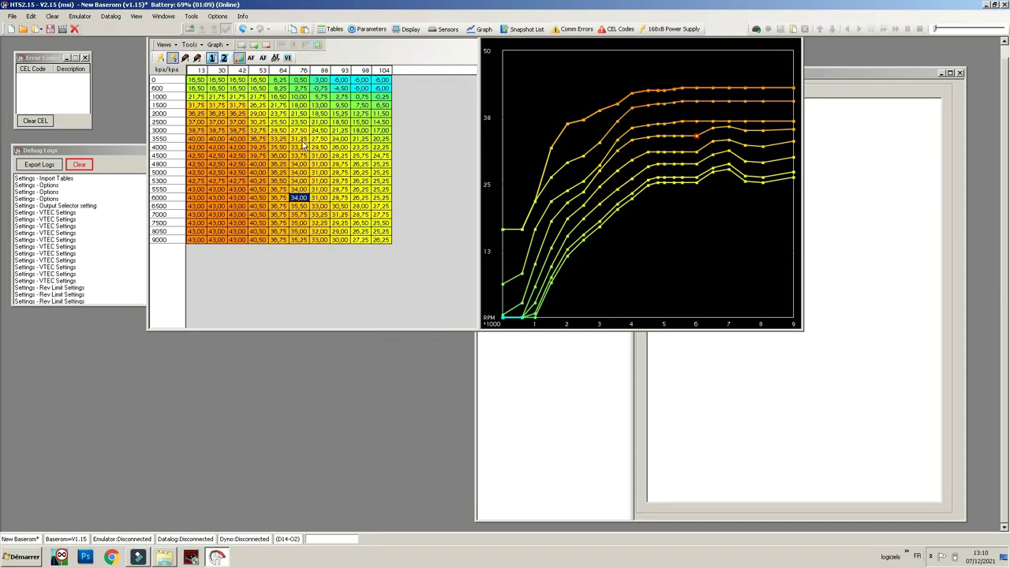
left_click_drag(303, 130, 392, 246)
right_click(384, 219)
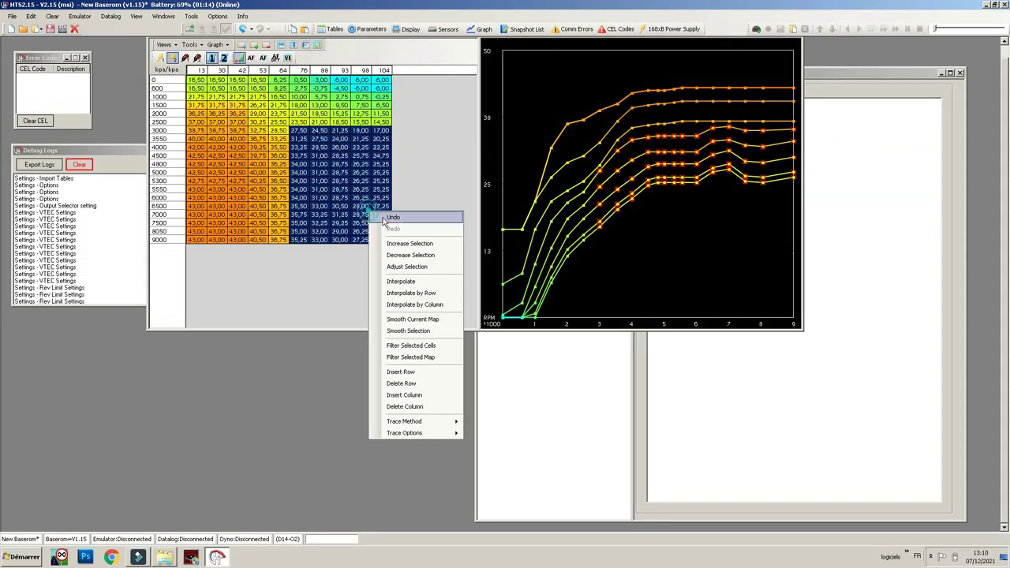
left_click(429, 320)
left_click(260, 130)
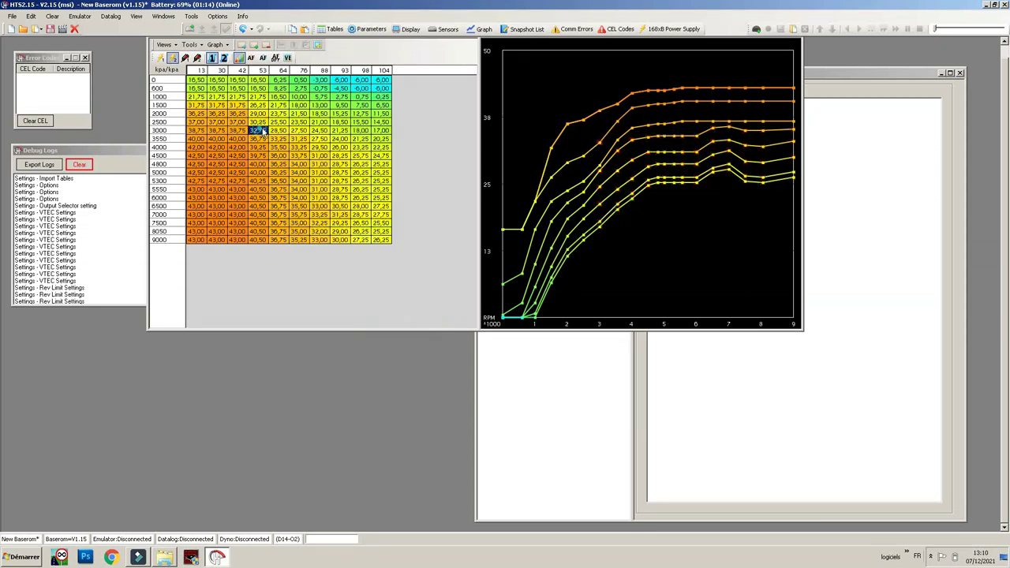
Increase the high-cam ignition values for load columns 42 to 98 at 5000 and 5300 rpm by 2.50.
left_click_drag(363, 183, 242, 172)
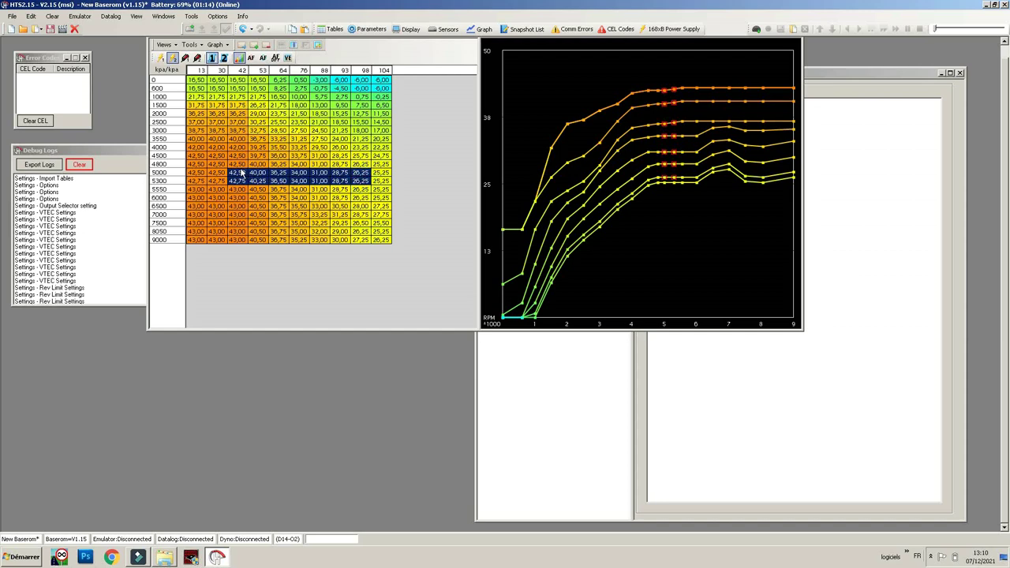
key("plus")
key("plus")
key("plus")
key("plus")
key("plus")
key("plus")
key("plus")
key("plus")
key("plus")
key("plus")
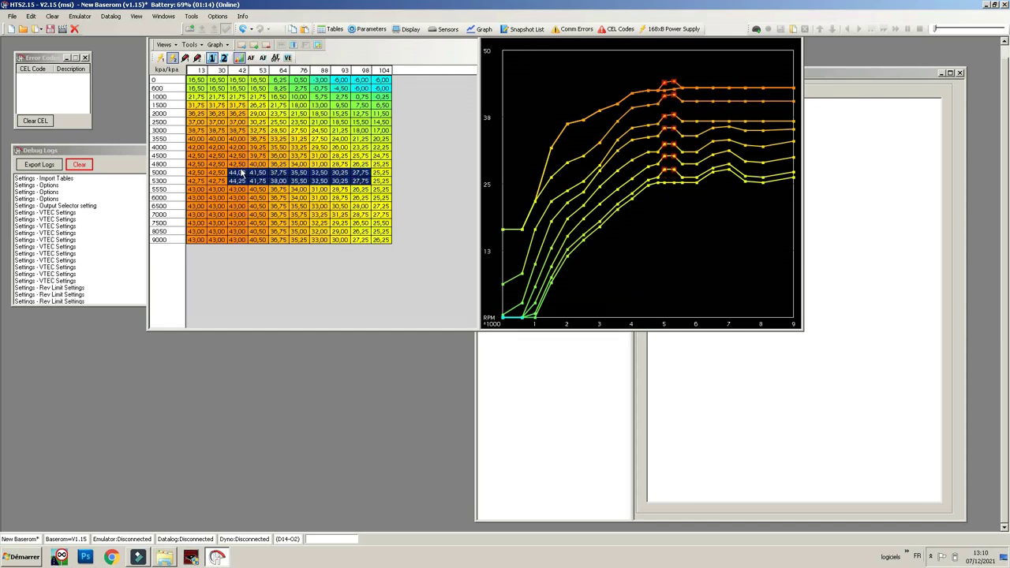
Smooth the whole current high-cam ignition map.
left_click(319, 197)
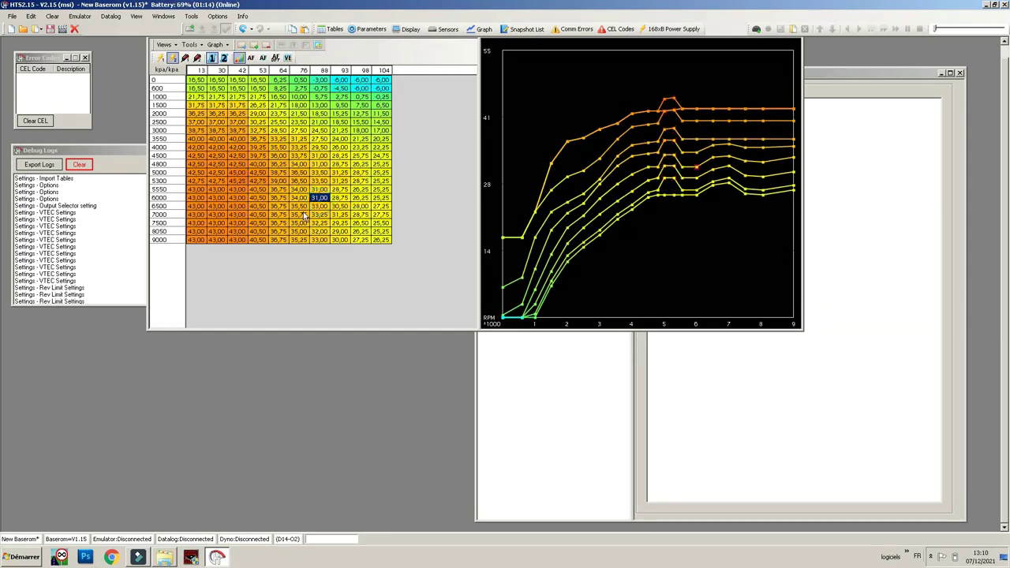
right_click(320, 198)
left_click(359, 319)
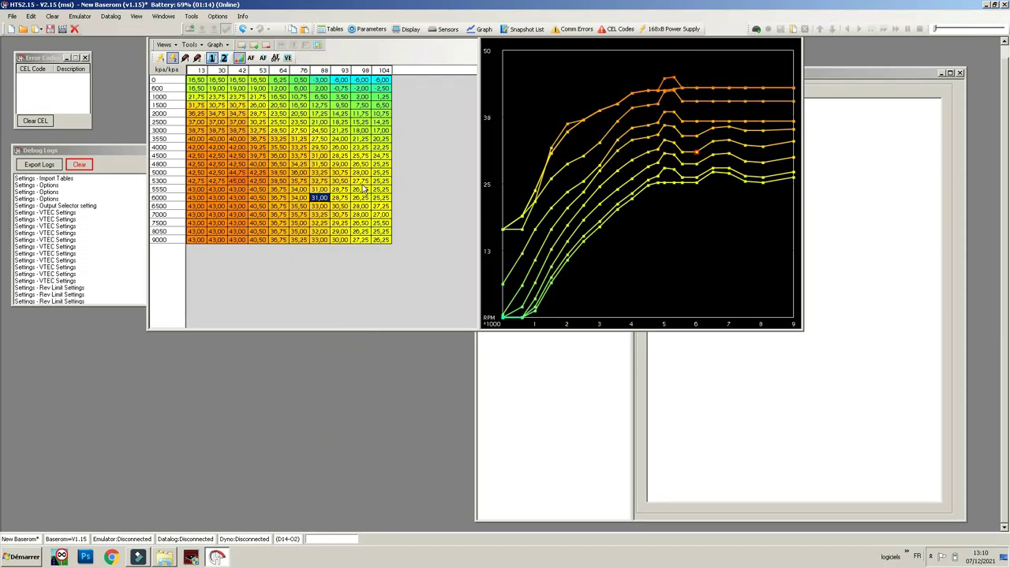
Smooth only the selected high-cam ignition cells at 5000 to 5300 rpm, and those in load columns 42 to 93 from 4500 to 7000 rpm.
left_click_drag(350, 175, 258, 180)
right_click(332, 222)
left_click(382, 330)
left_click(314, 176)
left_click_drag(233, 154, 338, 216)
right_click(307, 190)
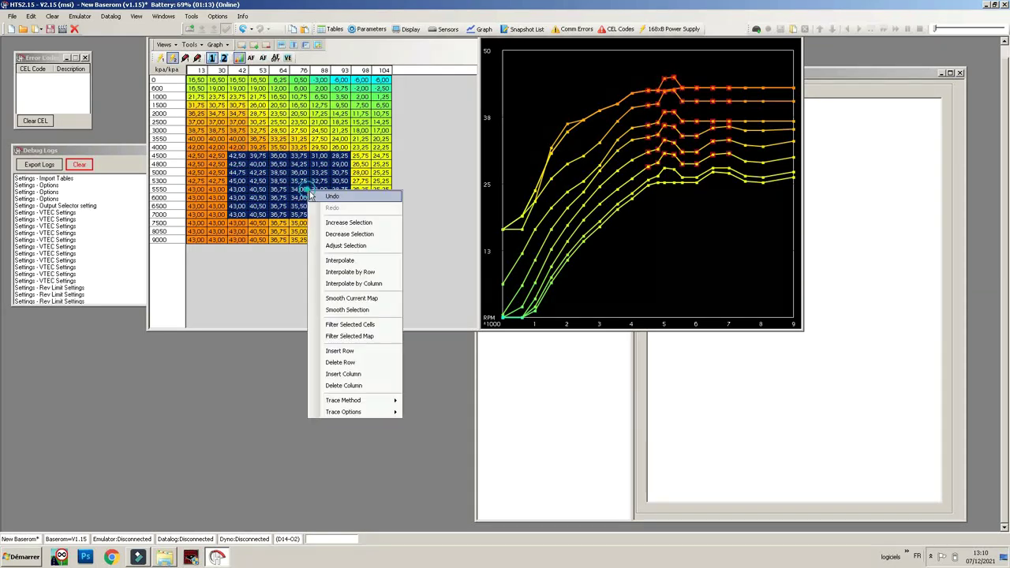
left_click(355, 307)
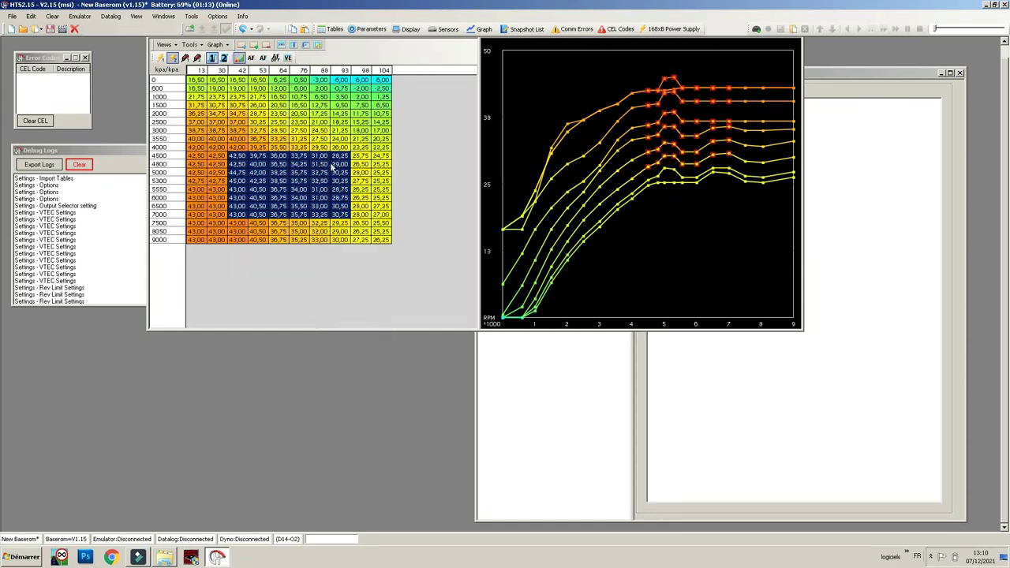
left_click(320, 211)
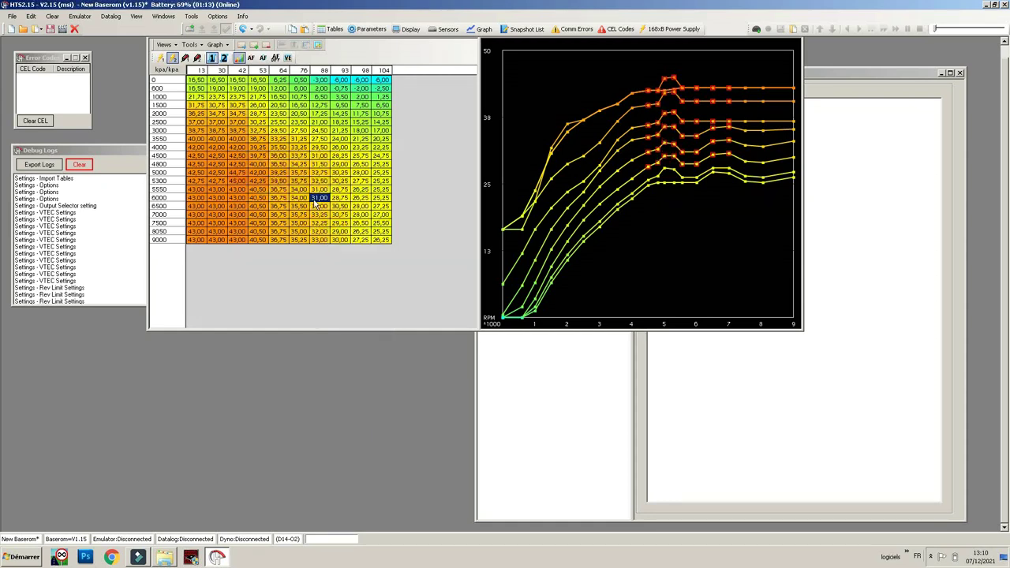
Decrease the high-cam ignition values for load columns 42 to 93 at 5000 and 5300 rpm by 1.00.
left_click_drag(350, 173, 240, 183)
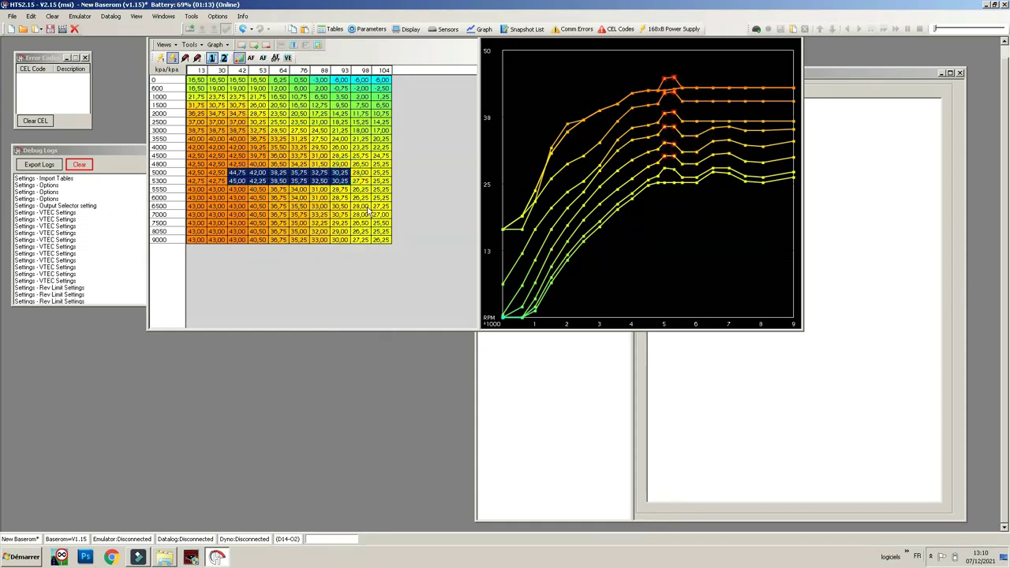
key("minus")
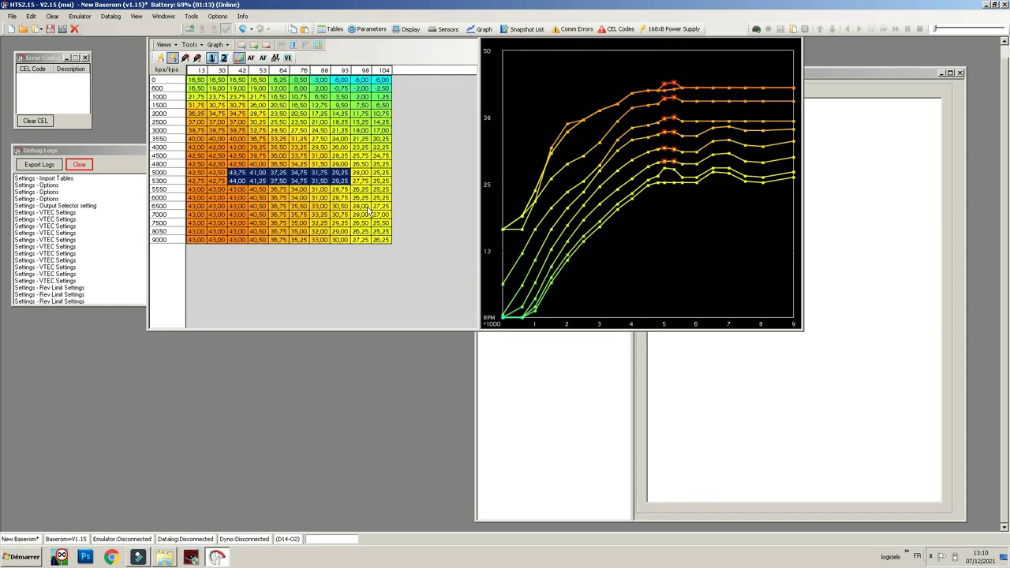
left_click(280, 172)
Increase the high-cam ignition values for load columns 64 to 104 at 9000 rpm by 6.25.
right_click(331, 189)
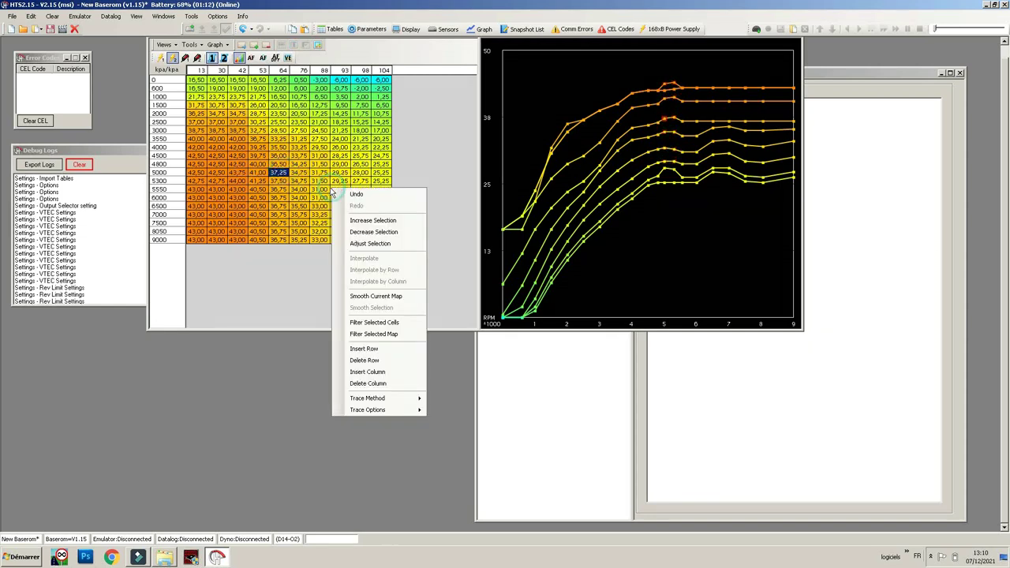
left_click(297, 223)
left_click_drag(273, 239, 385, 245)
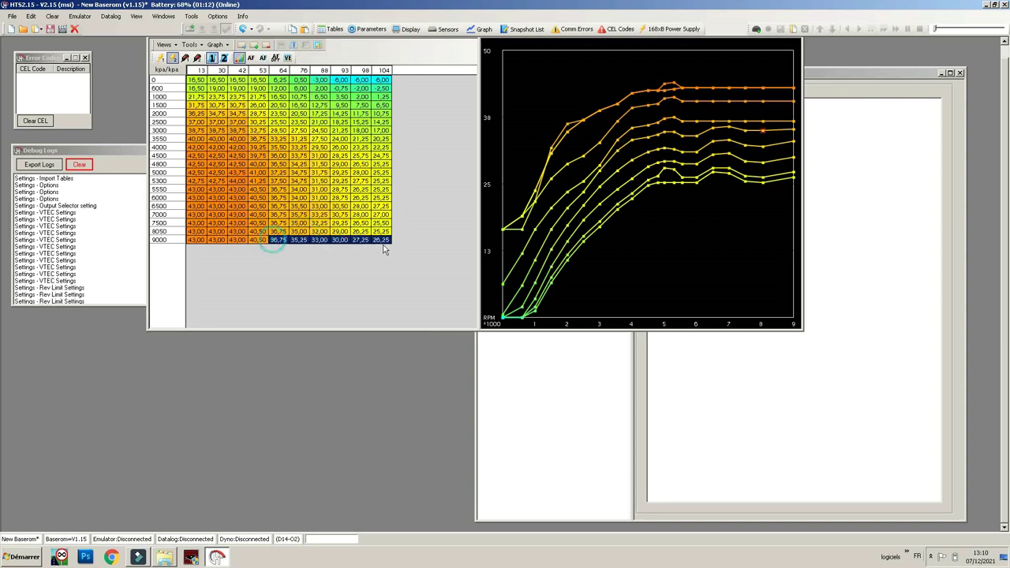
key("plus")
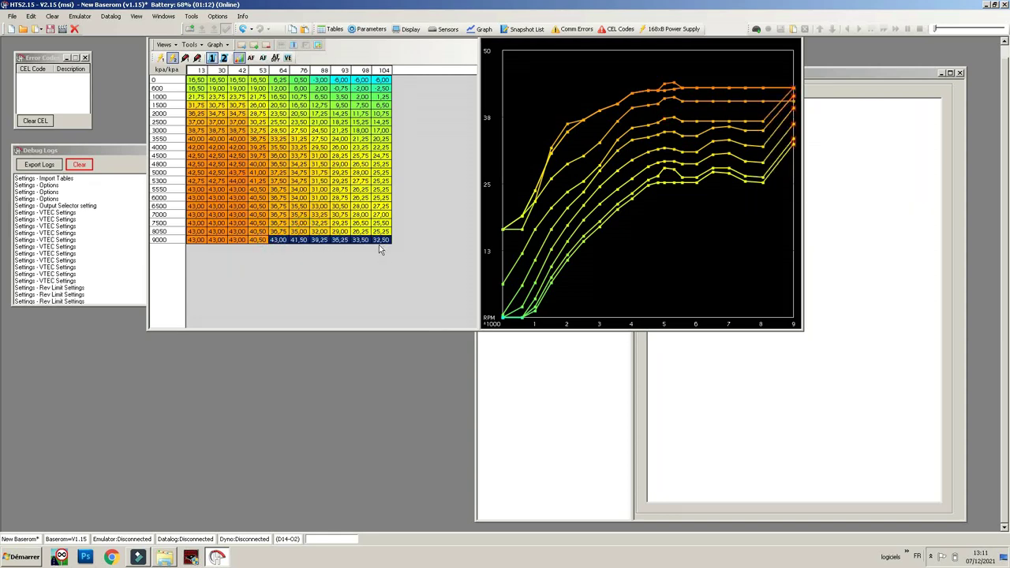
Interpolate the high-cam ignition values for load columns 53 to 104 from 2000 to 9000 rpm.
left_click_drag(385, 243, 252, 115)
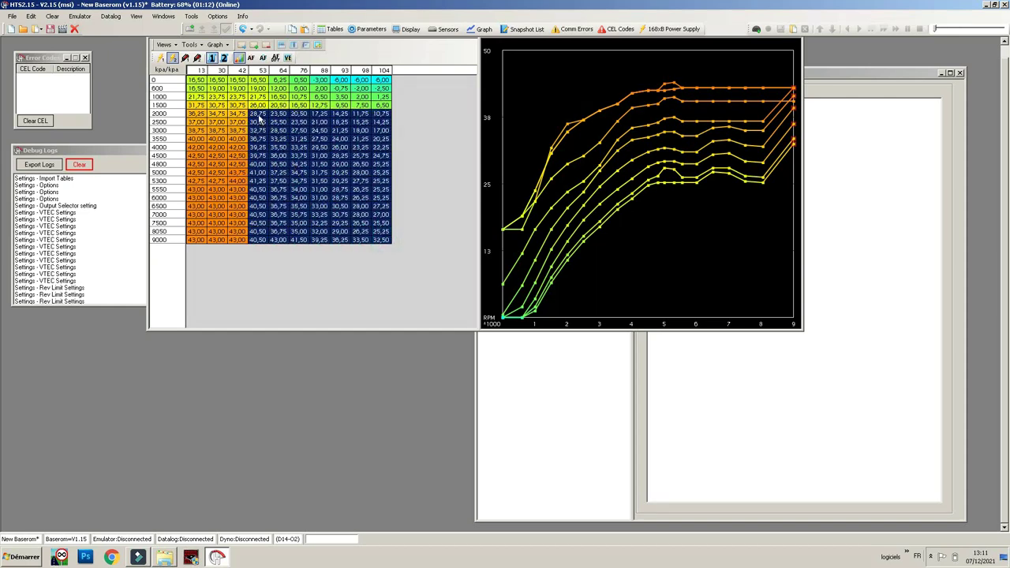
right_click(304, 148)
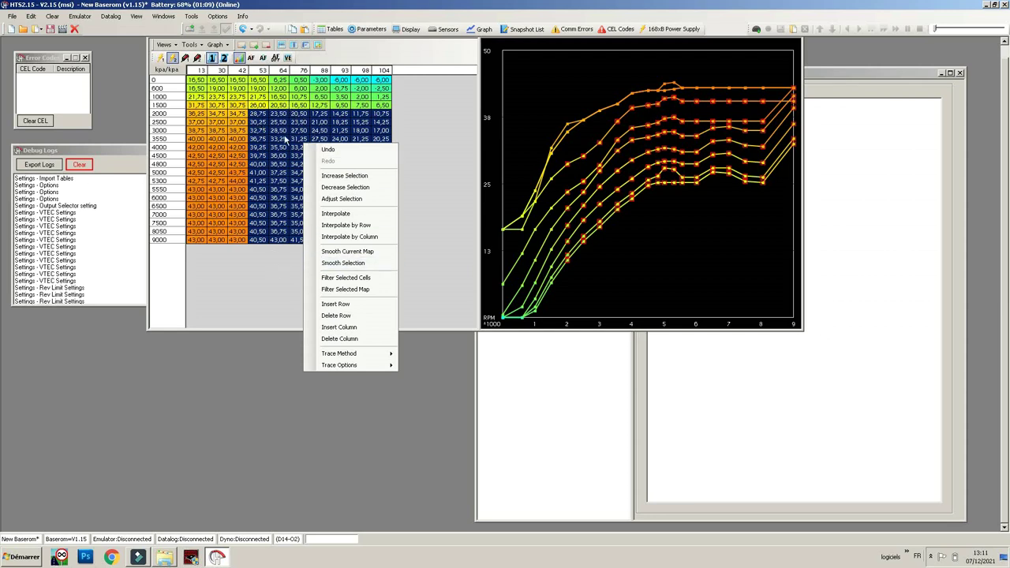
left_click(336, 213)
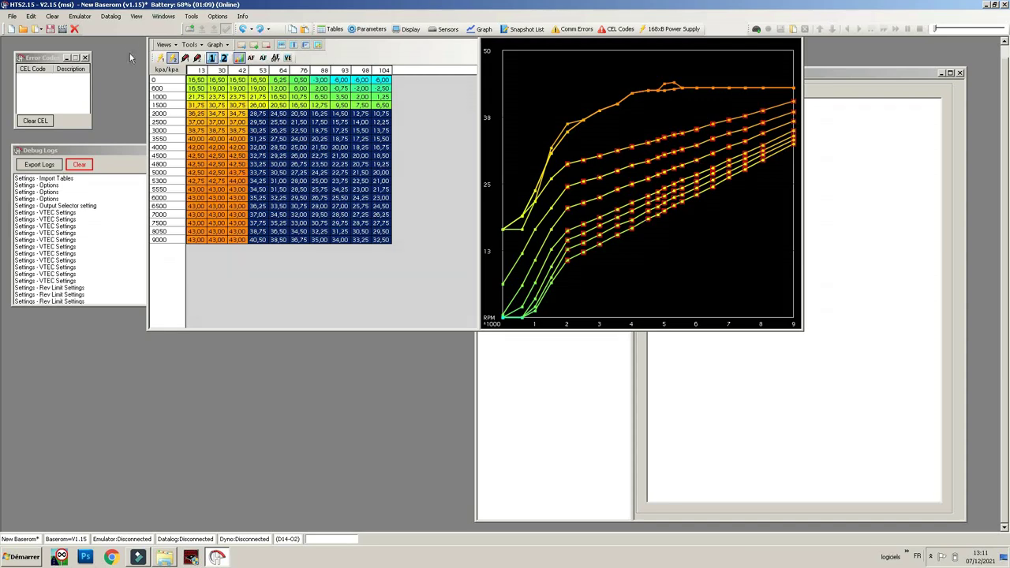
Undo the interpolation and the preceding adjustments to the high-cam ignition map.
left_click(260, 29)
left_click(33, 19)
left_click(47, 28)
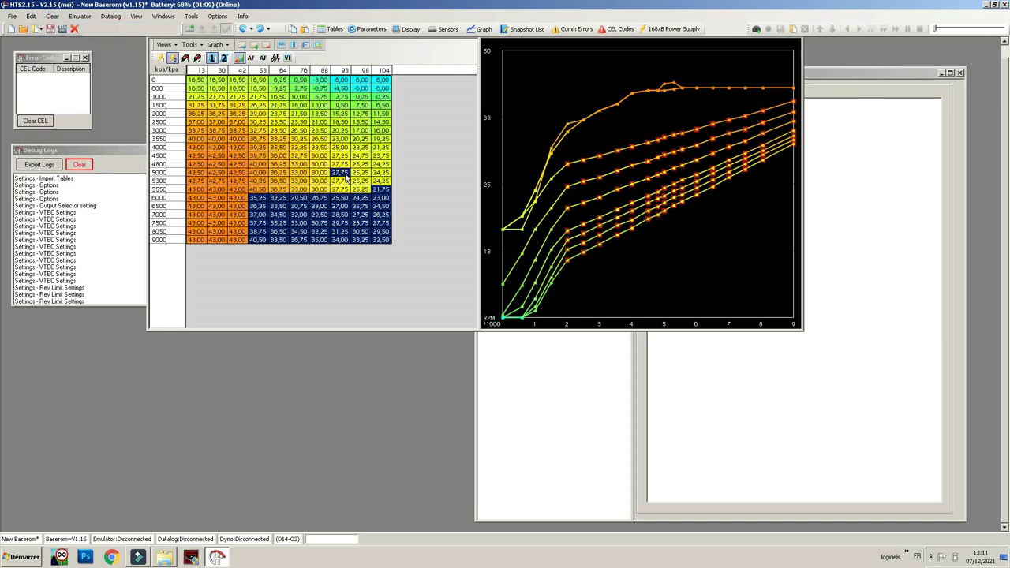
left_click(340, 189)
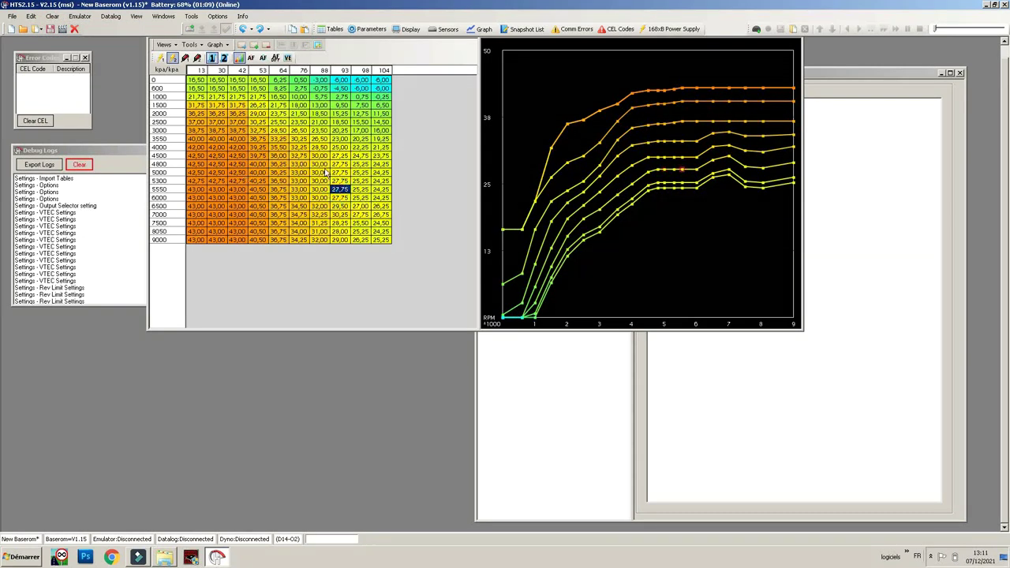
Interpolate by row the high-cam ignition values for load columns 53 to 104 from 2000 to 9000 rpm.
left_click_drag(256, 114, 424, 255)
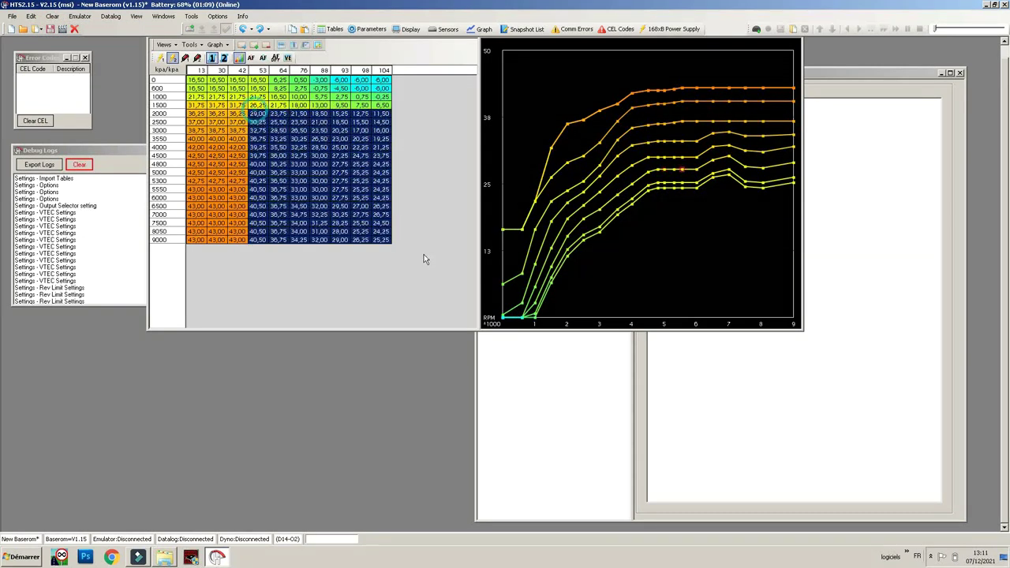
right_click(340, 201)
left_click(393, 282)
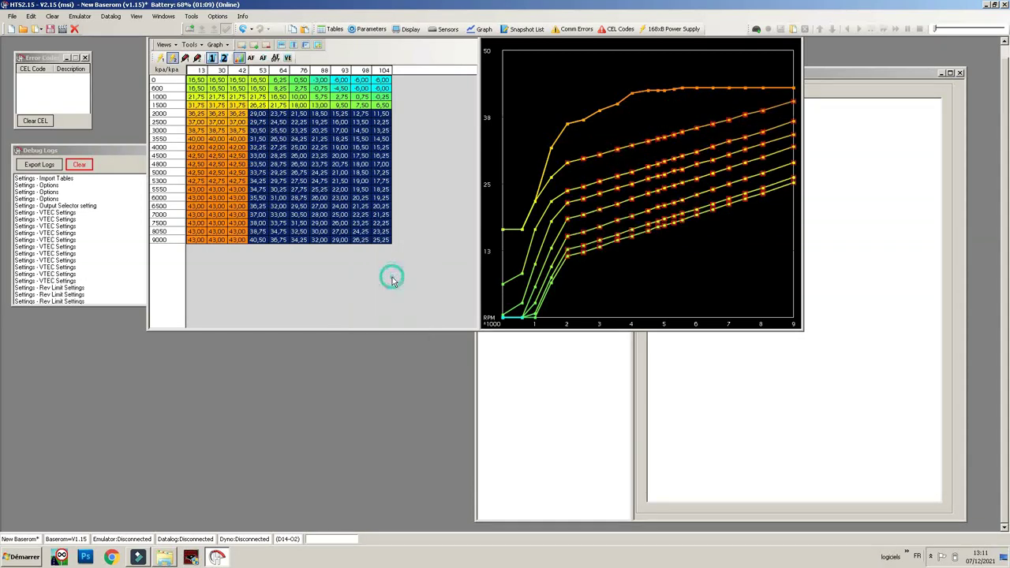
Undo the row interpolation of the high-cam ignition values.
right_click(314, 148)
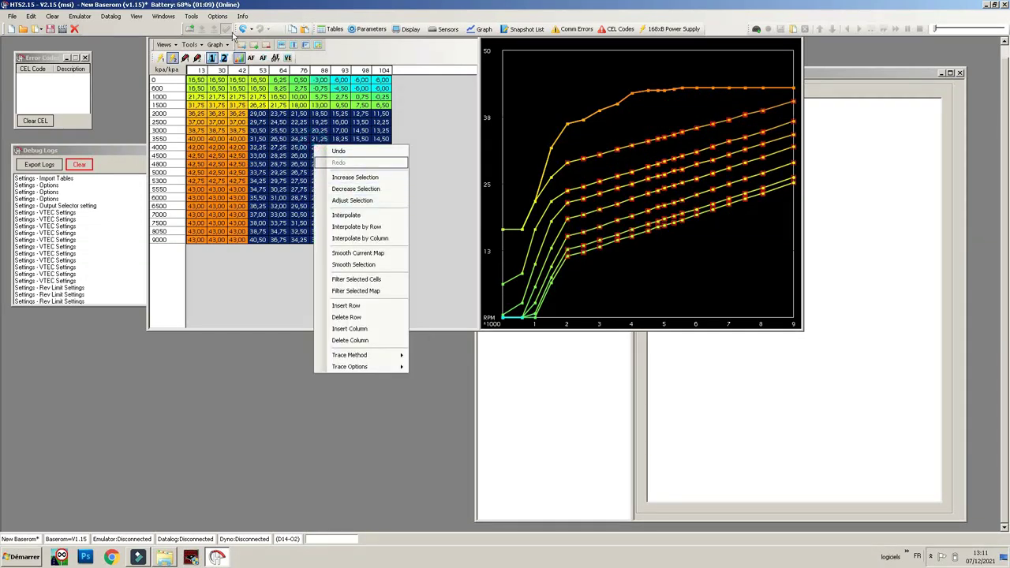
left_click(31, 16)
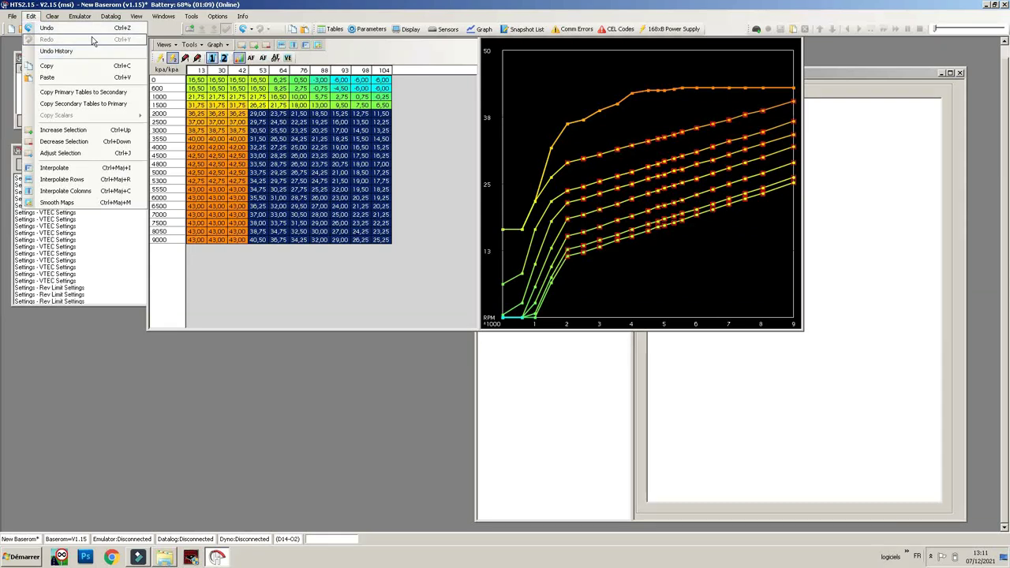
left_click(46, 28)
left_click(215, 123)
Interpolate the high-cam ignition values for load columns 53 to 104 from 2000 to 9000 rpm by column, followed by row.
left_click_drag(383, 239, 255, 116)
right_click(297, 143)
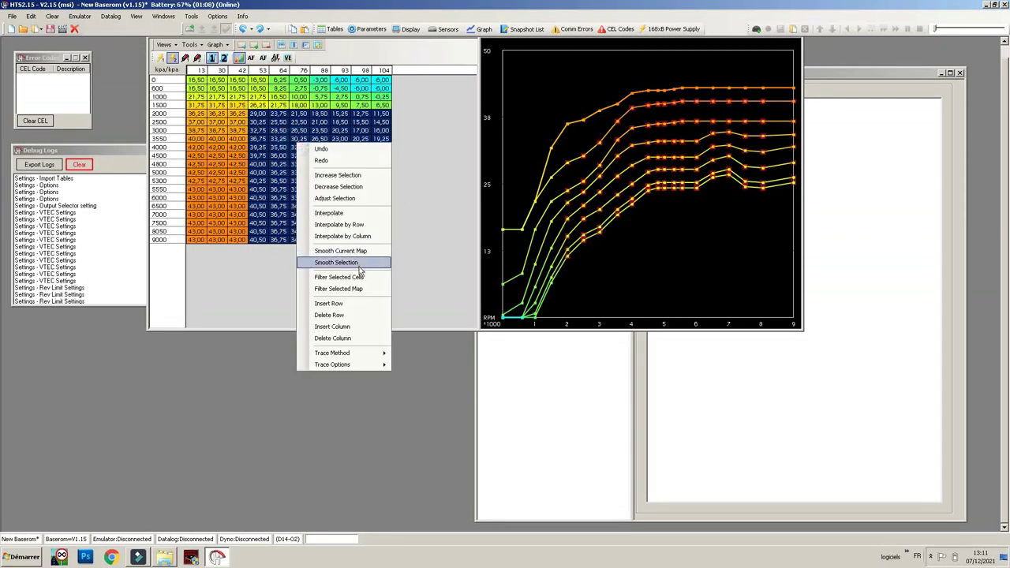
left_click(360, 236)
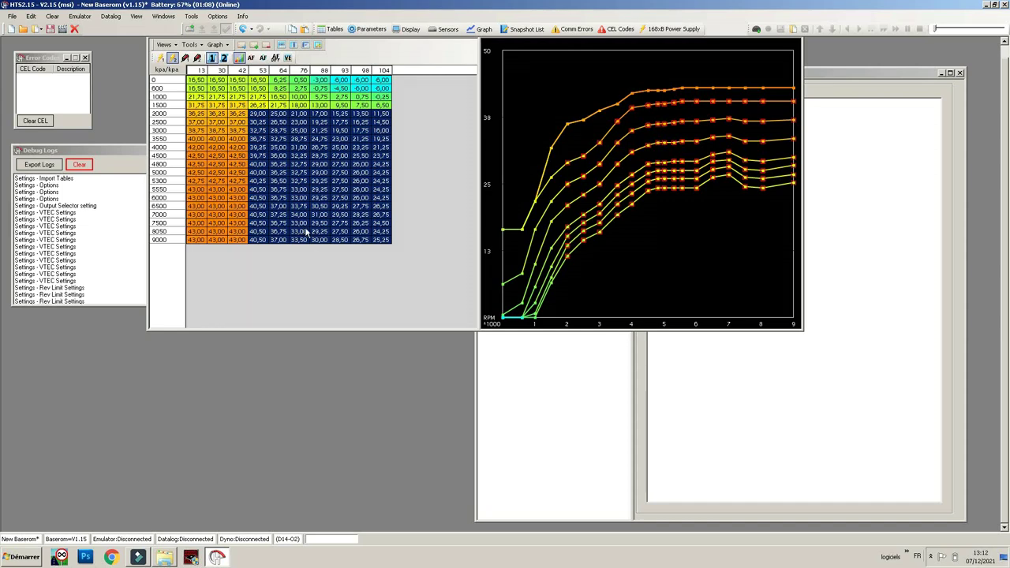
right_click(322, 197)
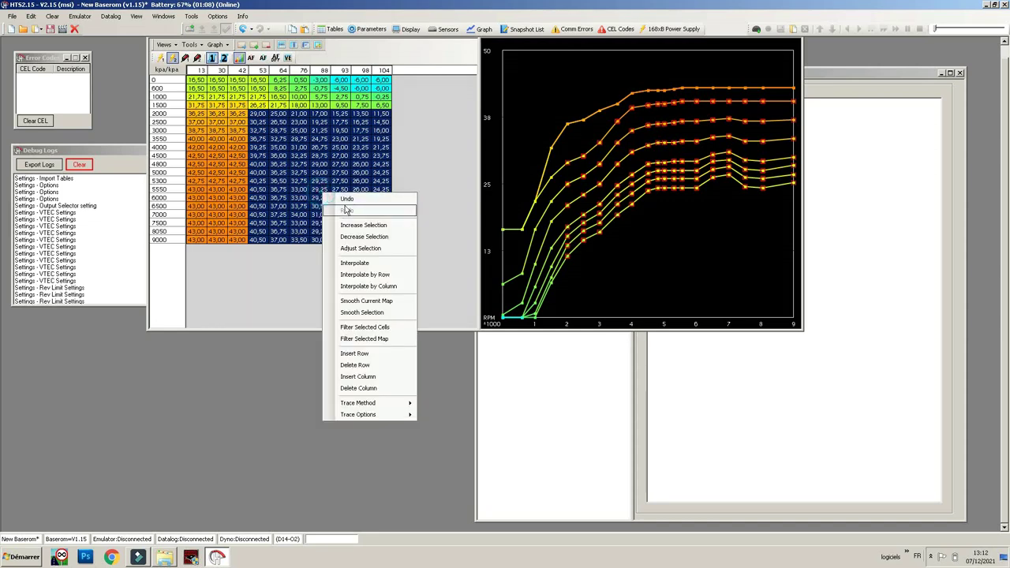
left_click(373, 275)
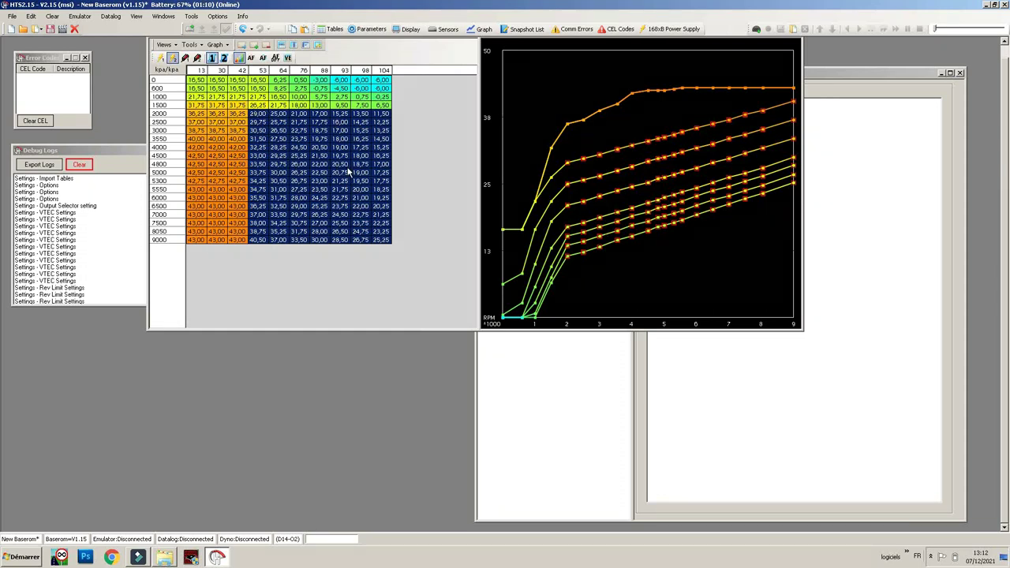
Undo both the row and column interpolations of the high-cam ignition map.
right_click(321, 196)
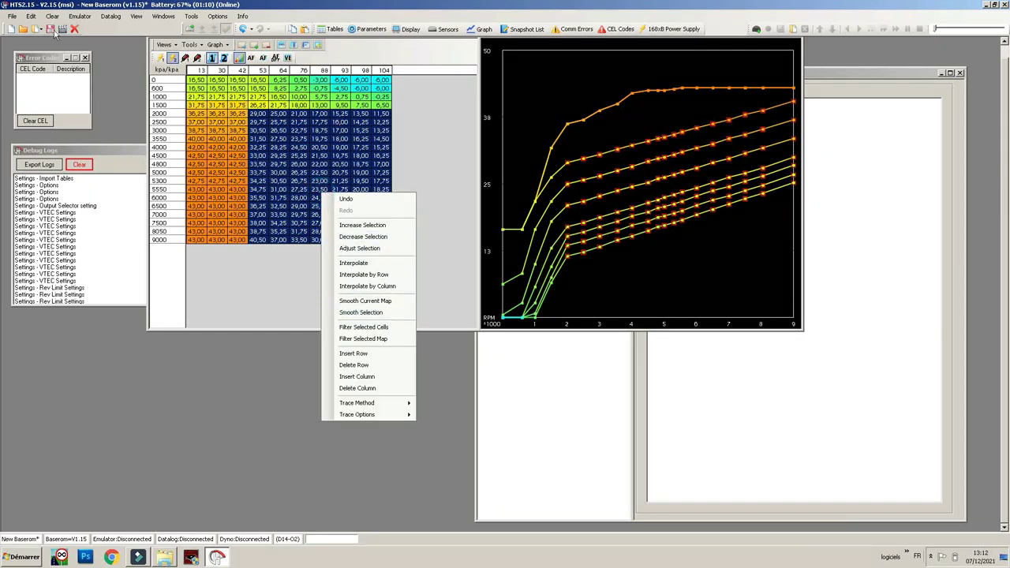
left_click(247, 28)
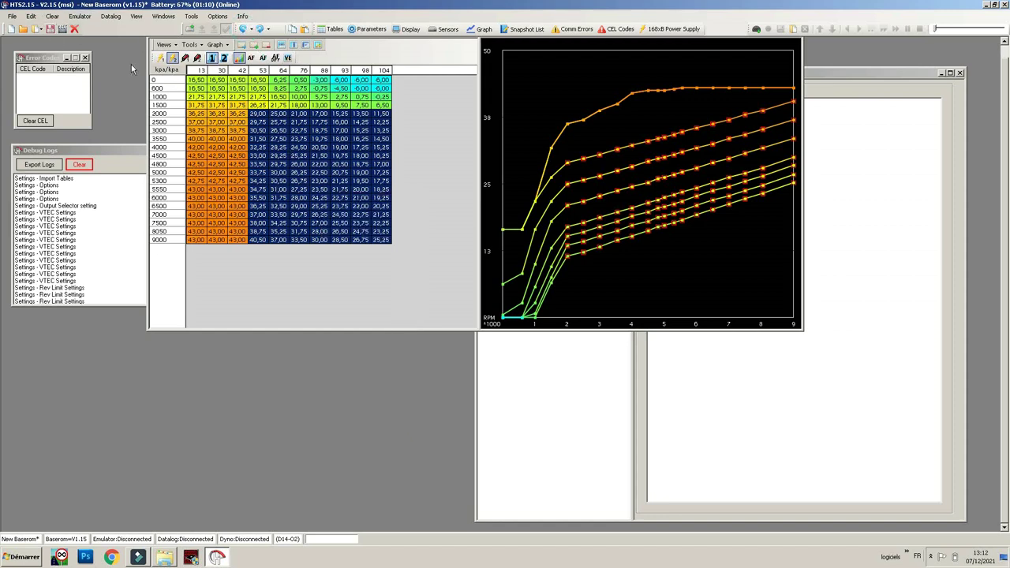
left_click(218, 115)
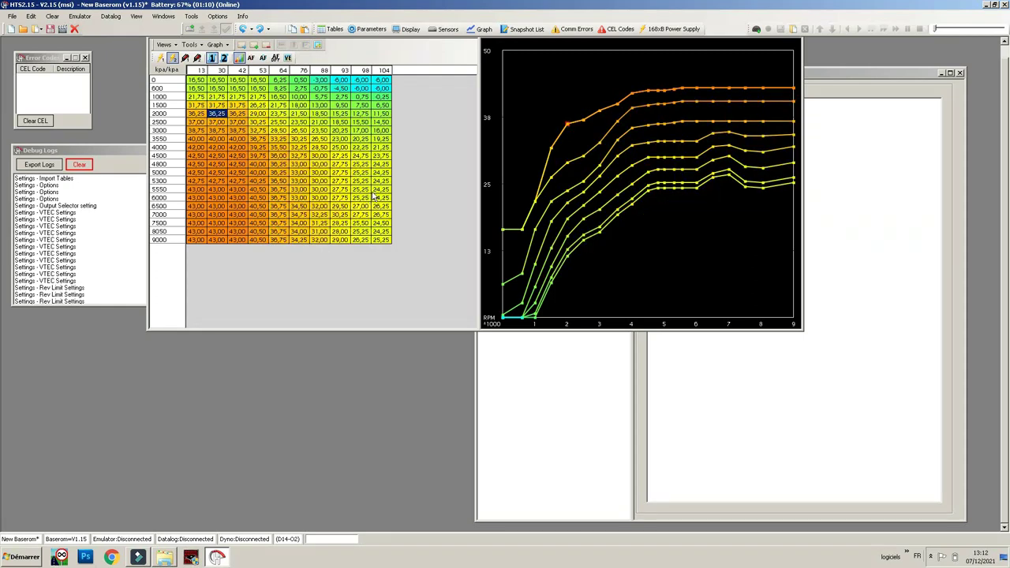
Set every cell of the high-cam ignition map to a direct value of 0.
left_click_drag(204, 83, 446, 329)
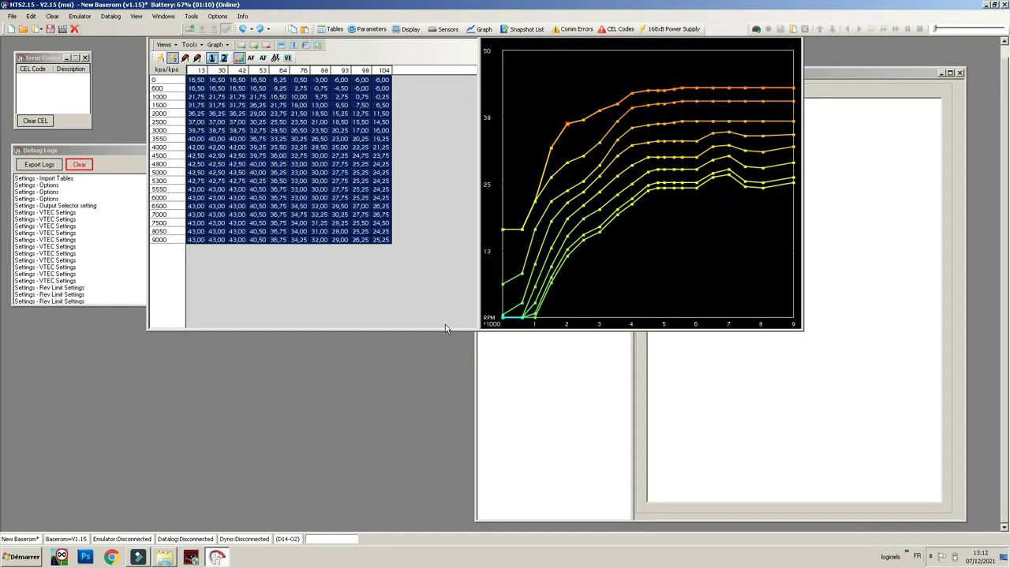
right_click(319, 179)
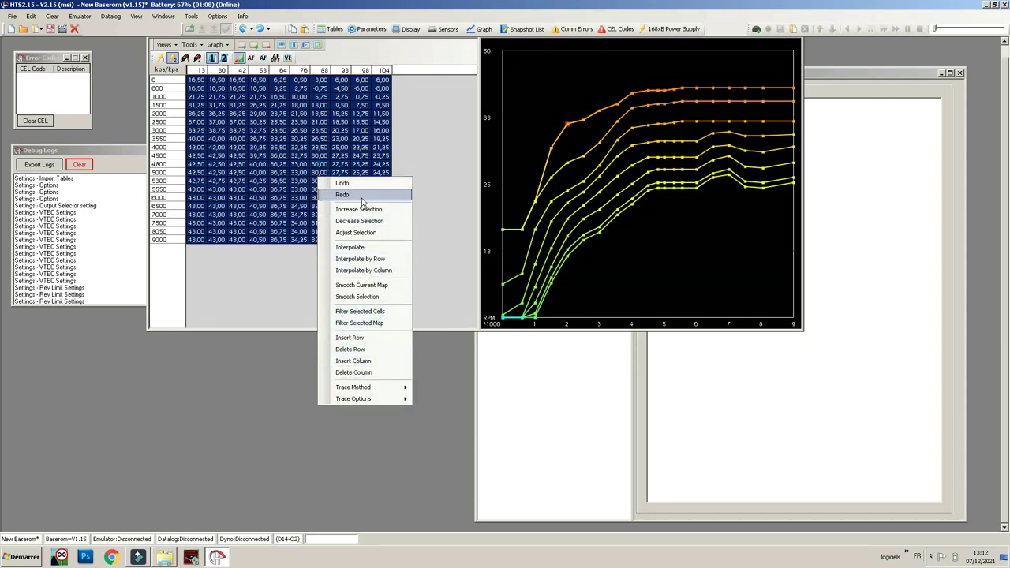
left_click(346, 232)
left_click(484, 281)
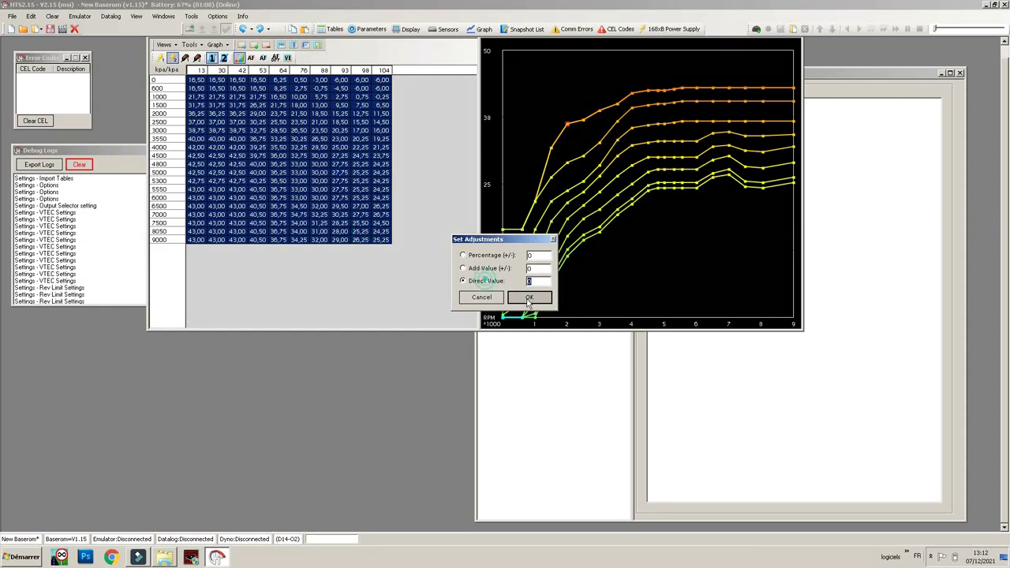
left_click(529, 297)
Set the ignition cells for load column 13 to 30 at 0 rpm and 40 at 9000 rpm, and load column 104 to 30 at 9000 rpm.
left_click(195, 80)
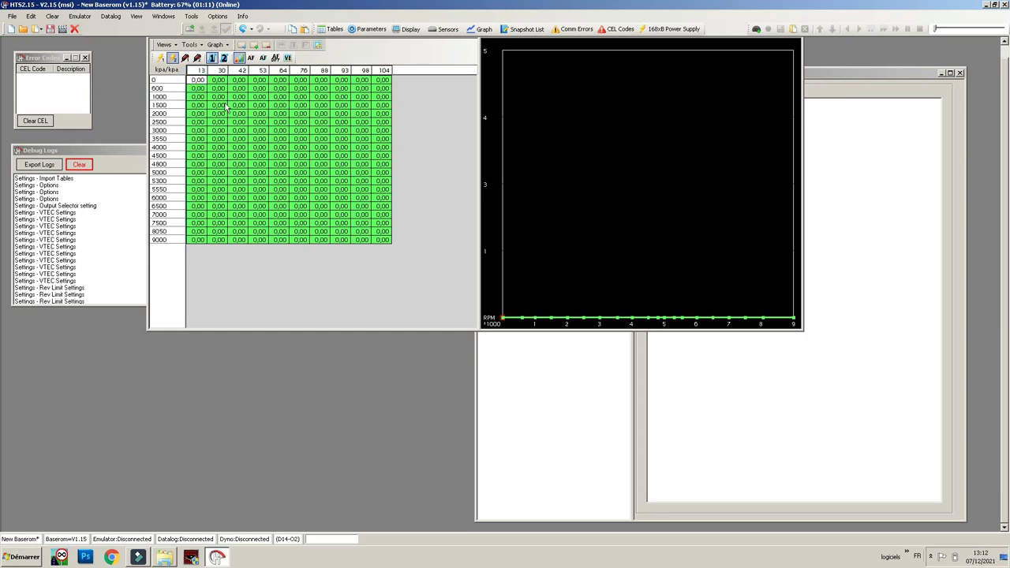
left_click(195, 241)
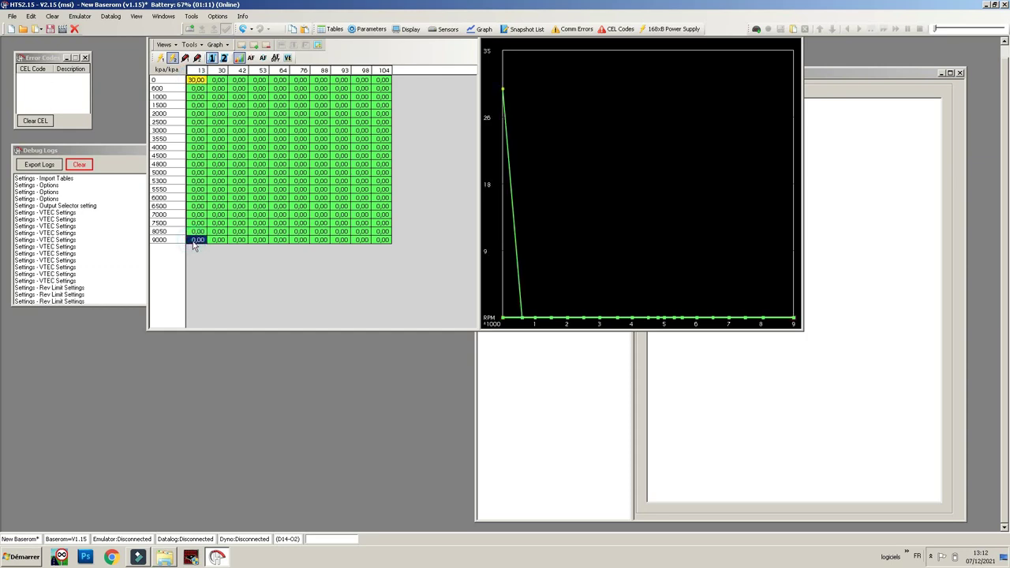
type("40")
key("Return")
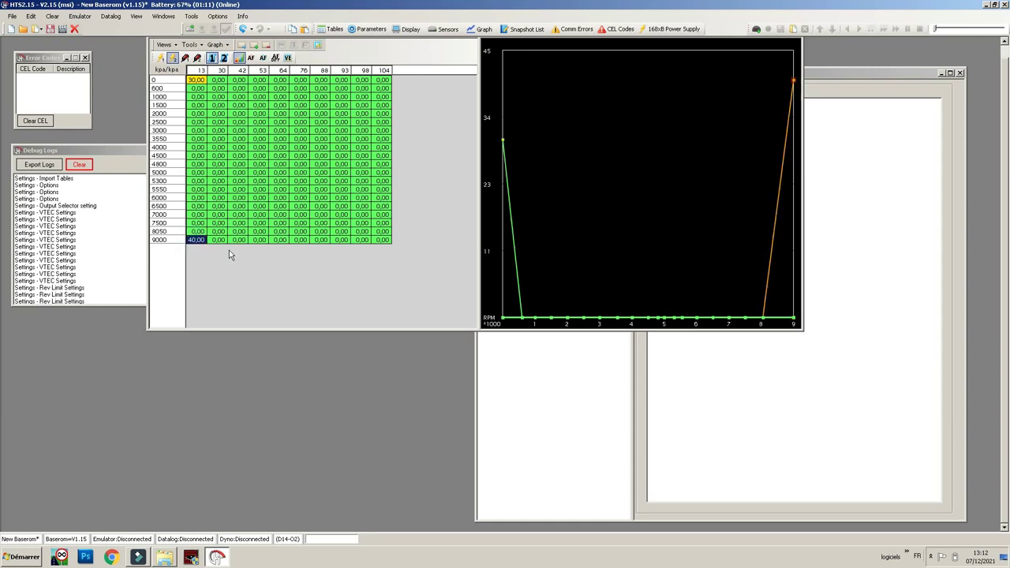
left_click(381, 241)
type("30")
key("Return")
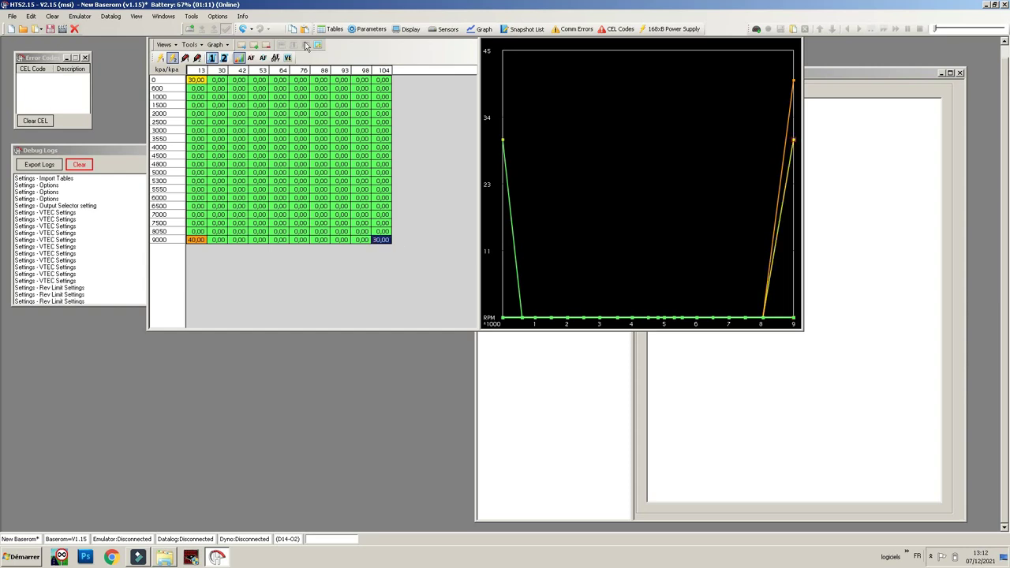
Set the ignition cells in load column 104 to 25 at 4000 rpm and 22 at 0 rpm.
left_click(385, 148)
type("5")
key("Return")
left_click(387, 150)
type("25")
key("Return")
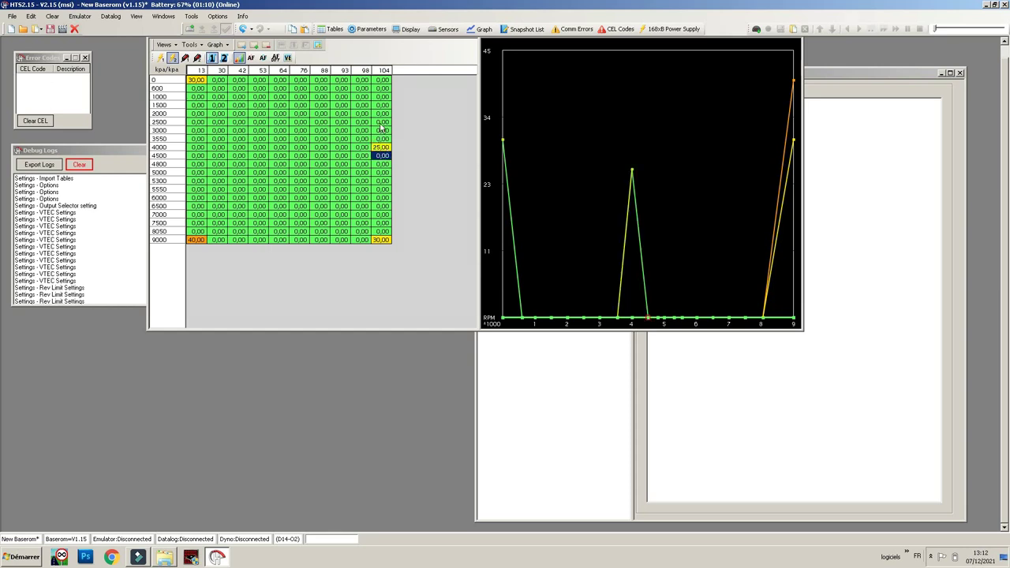
left_click(381, 80)
type("22")
key("Return")
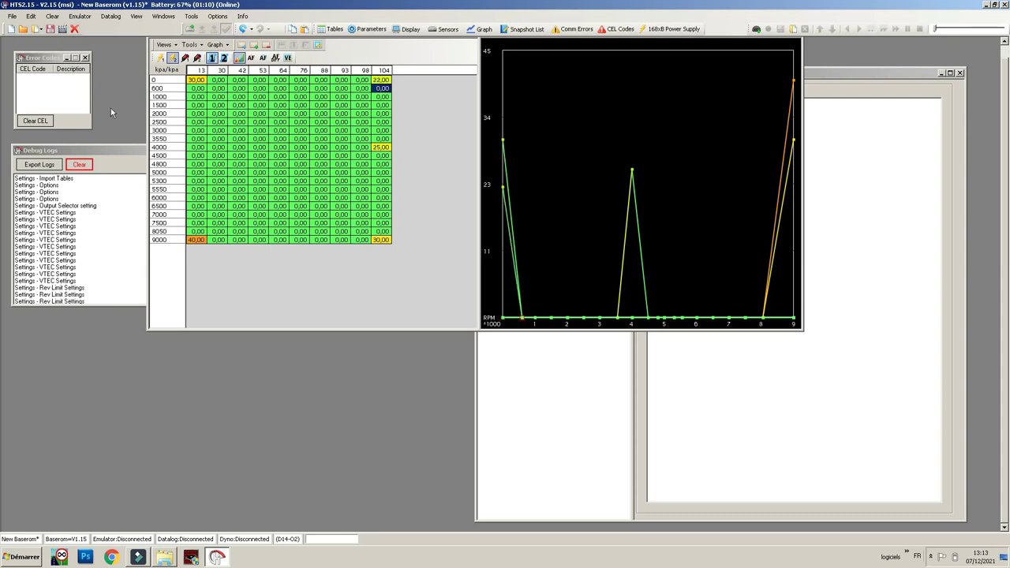
Interpolate the whole high-cam ignition map between its corner values.
left_click_drag(195, 85, 382, 227)
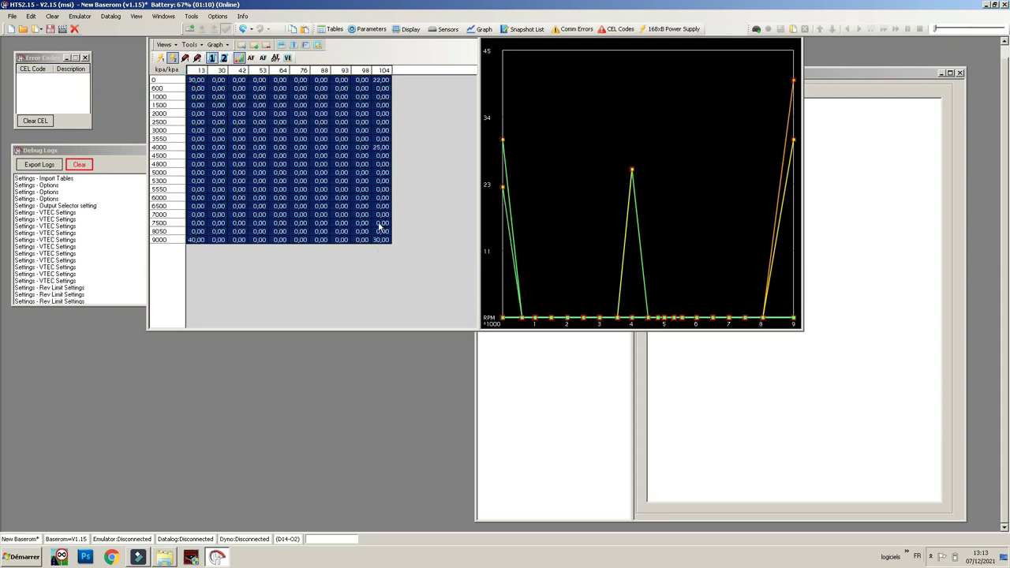
right_click(364, 199)
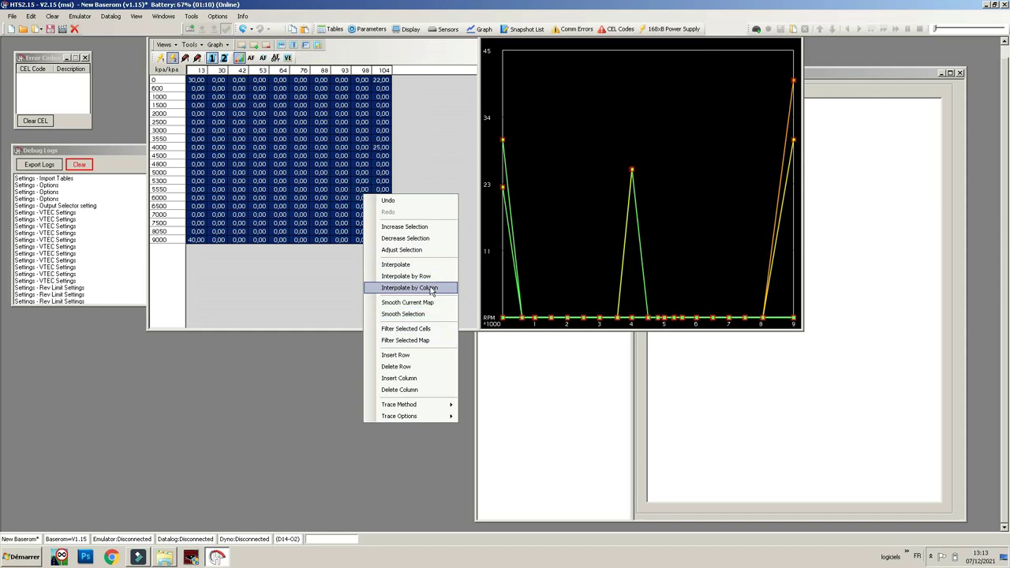
left_click(397, 264)
left_click(339, 172)
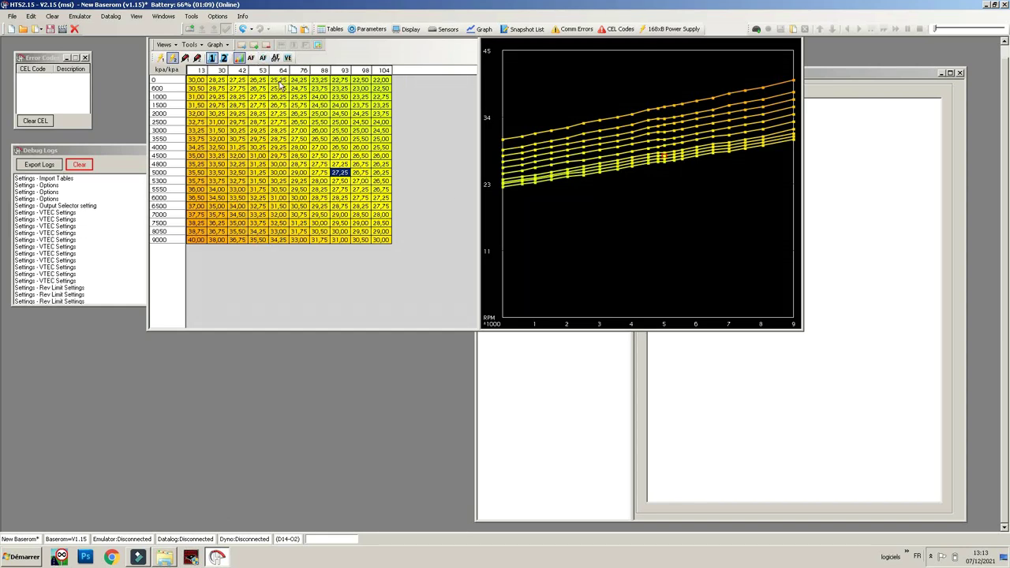
View the target air-fuel ratio table and the air-fuel readings table for the low-cam fuel map.
left_click(250, 59)
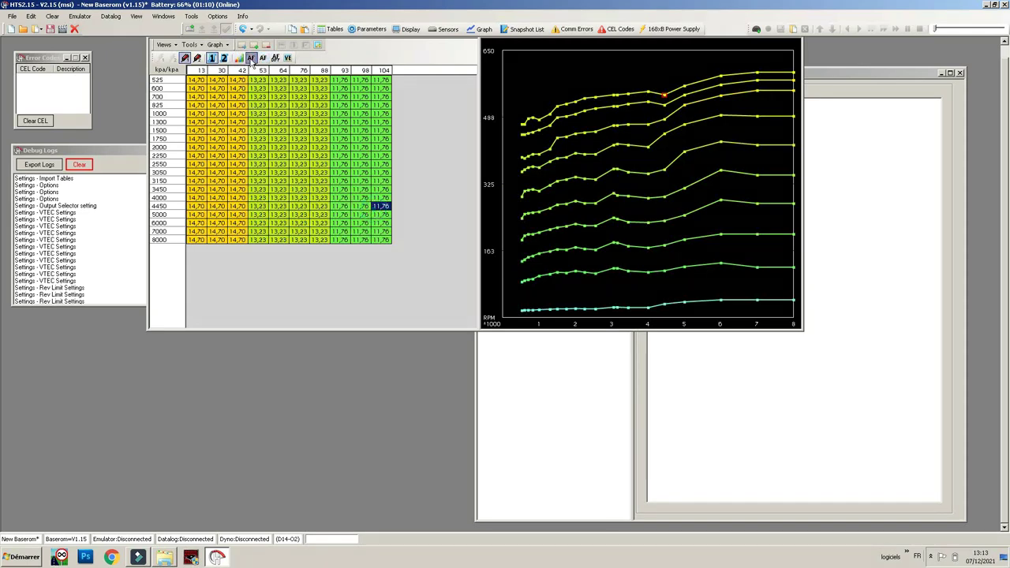
left_click_drag(199, 85, 381, 255)
left_click(398, 208)
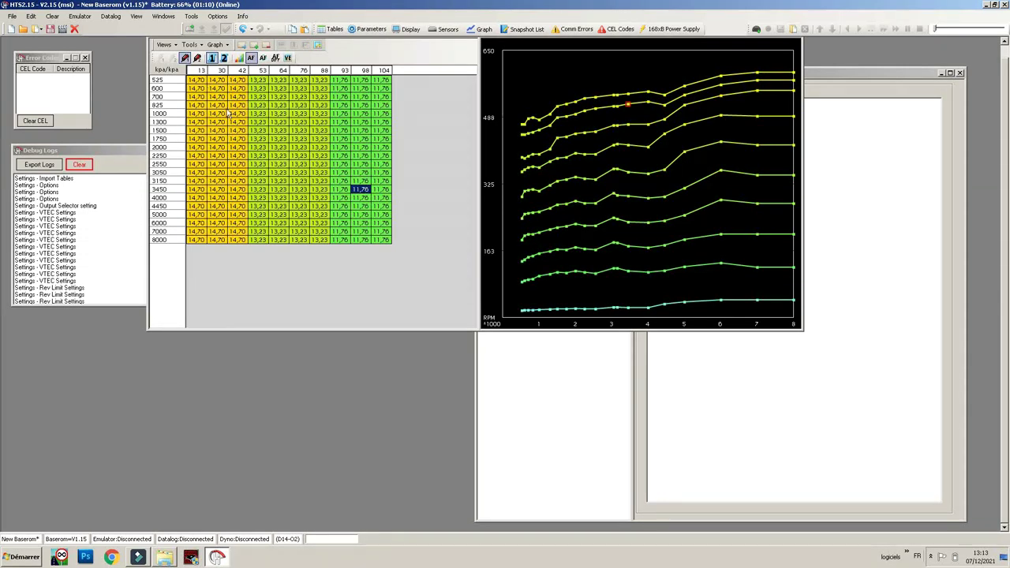
left_click(263, 58)
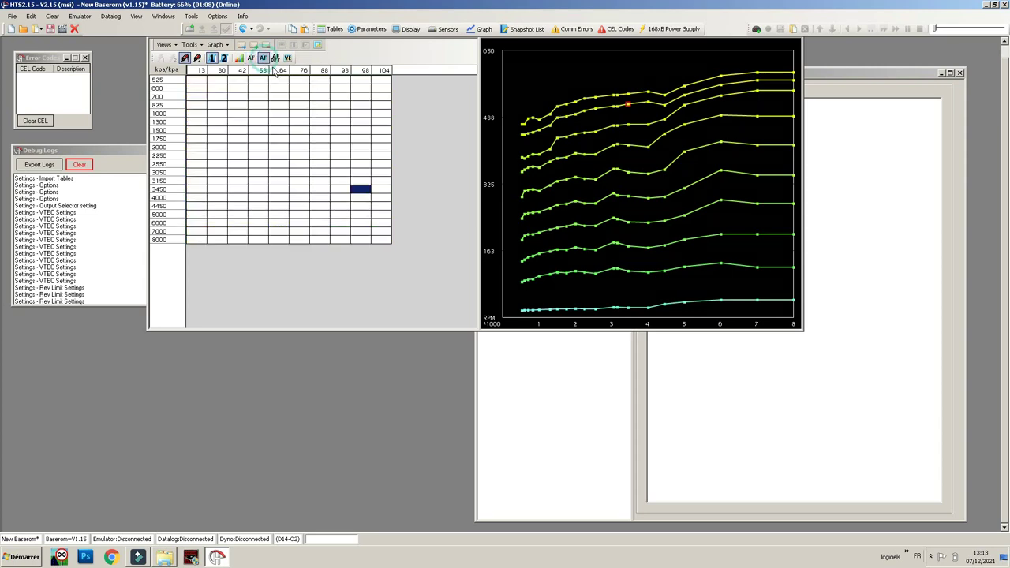
left_click_drag(379, 80, 203, 273)
left_click(261, 181)
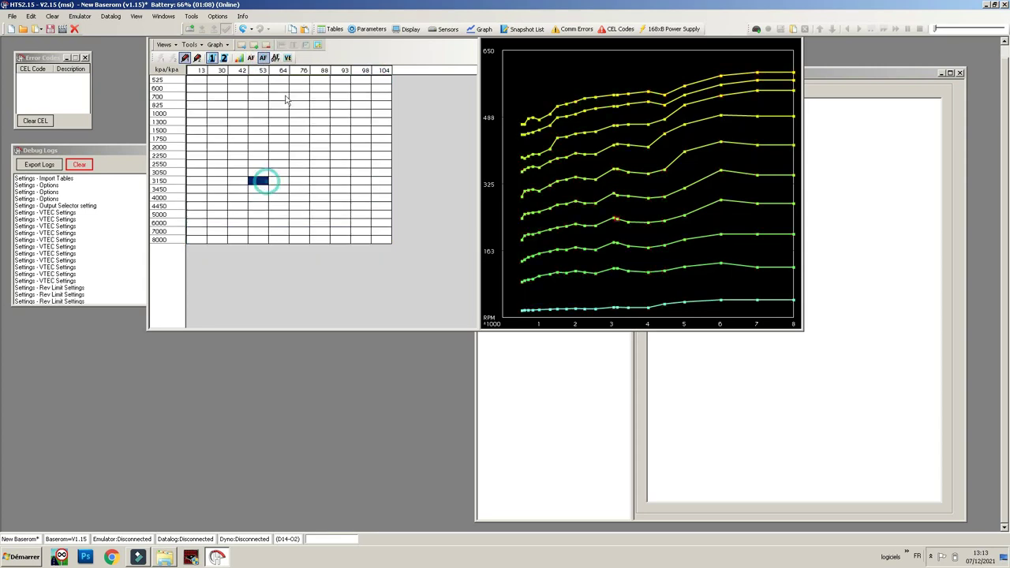
View the air-fuel difference table and the VE table, and return to the low-cam fuel value table.
left_click(276, 58)
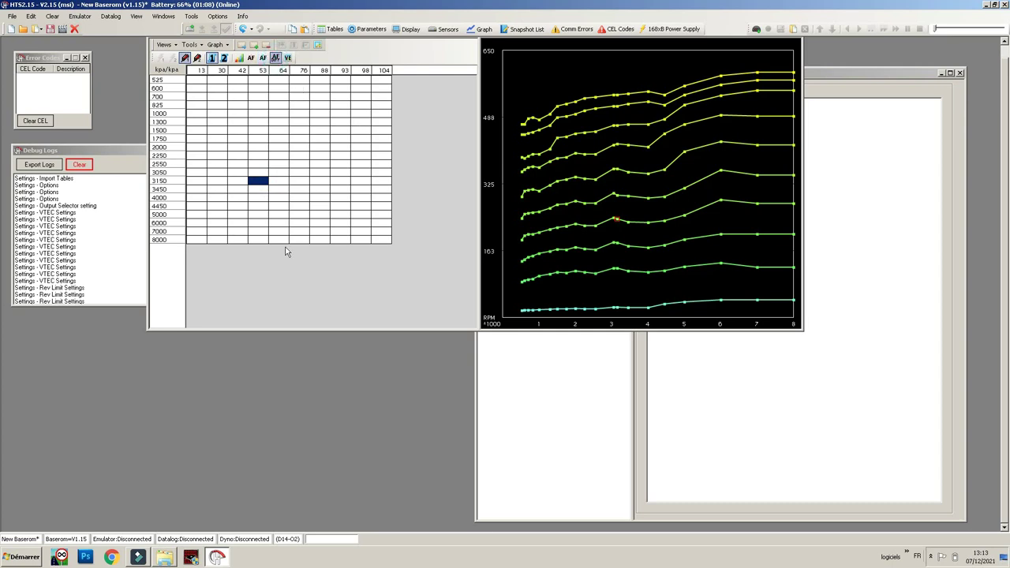
left_click(287, 58)
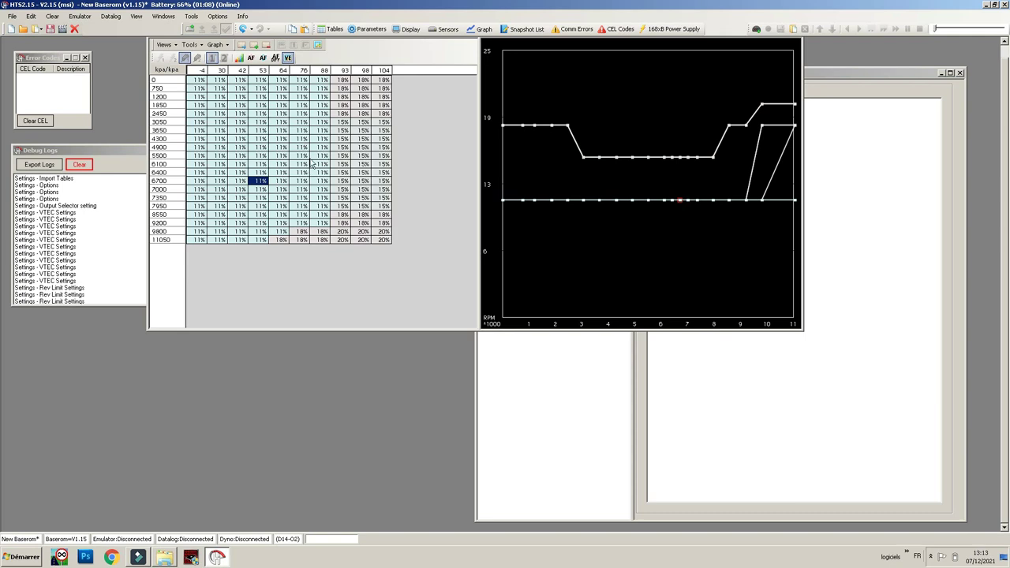
left_click(239, 59)
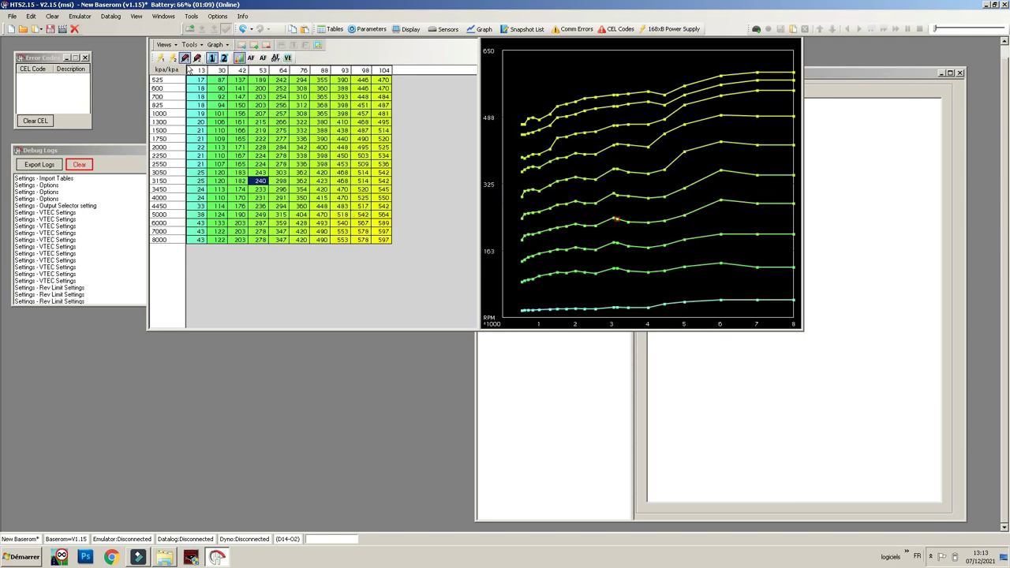
Examine the editing commands and trace options available for the fuel map cells without changing any.
right_click(332, 203)
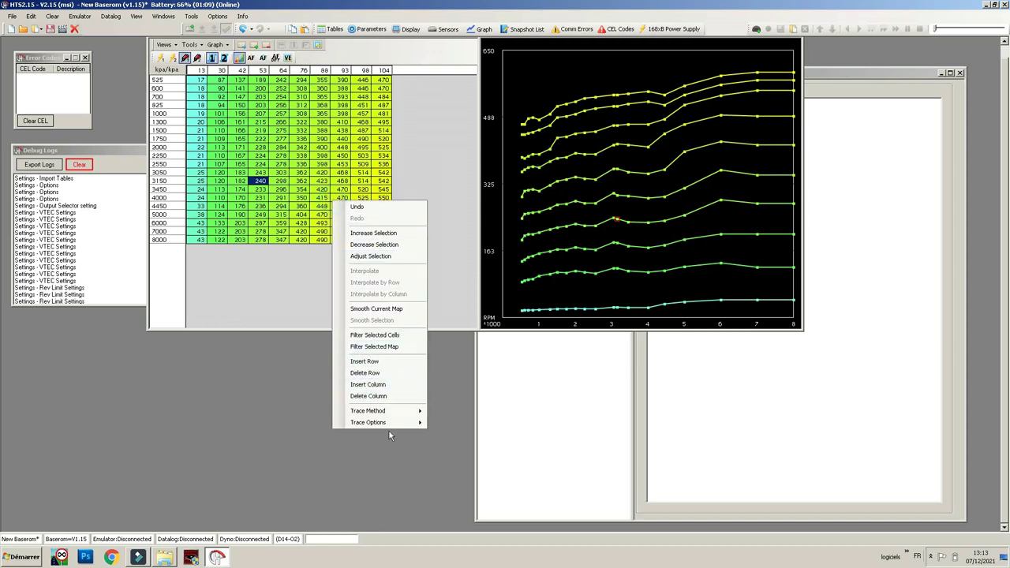
mouse_move(378, 425)
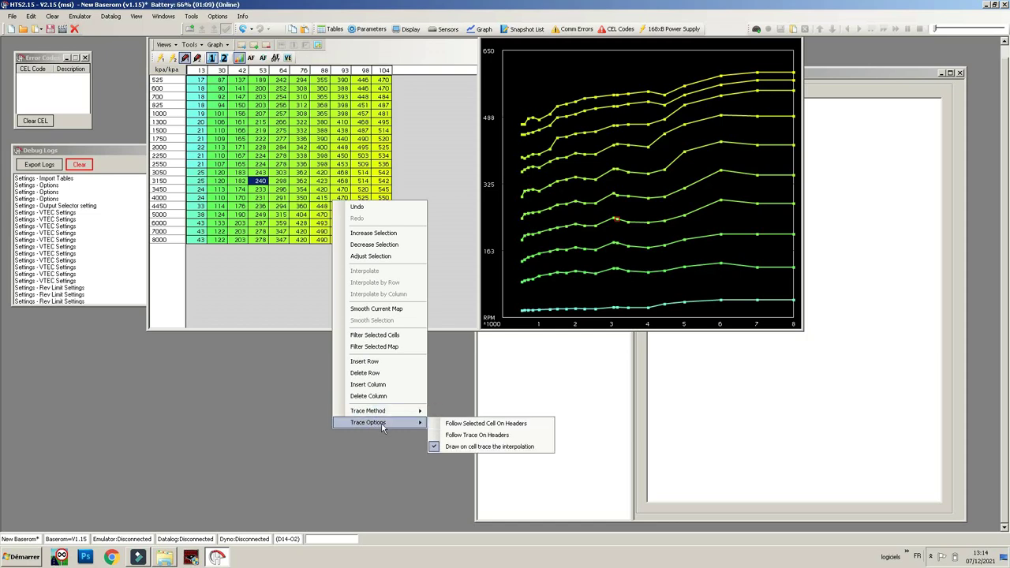
left_click(292, 142)
left_click_drag(285, 140, 302, 174)
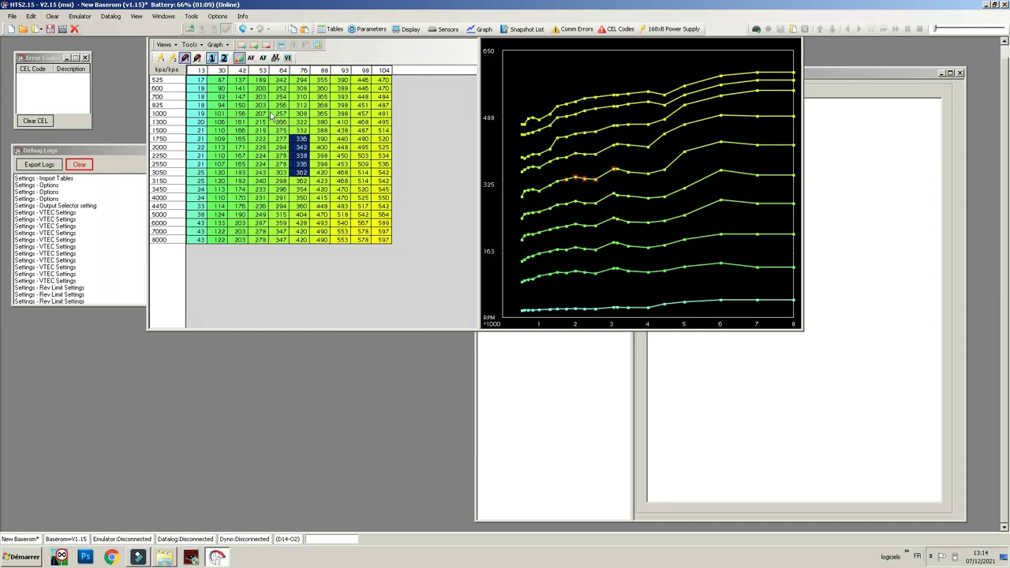
left_click_drag(261, 105, 260, 130)
left_click_drag(322, 113, 362, 122)
left_click_drag(302, 163, 241, 206)
left_click_drag(302, 130, 331, 148)
left_click_drag(194, 96, 241, 138)
left_click(281, 163)
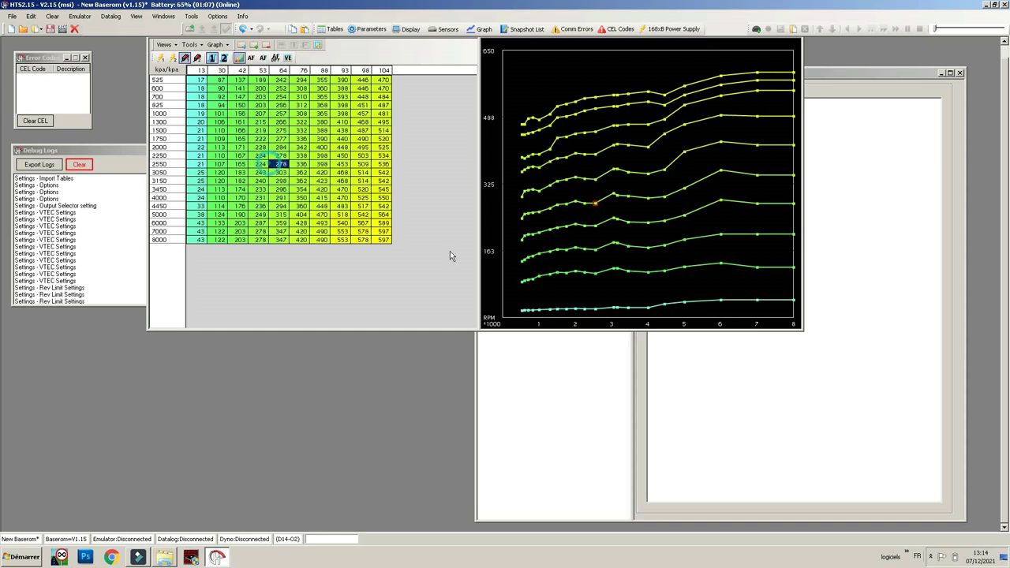